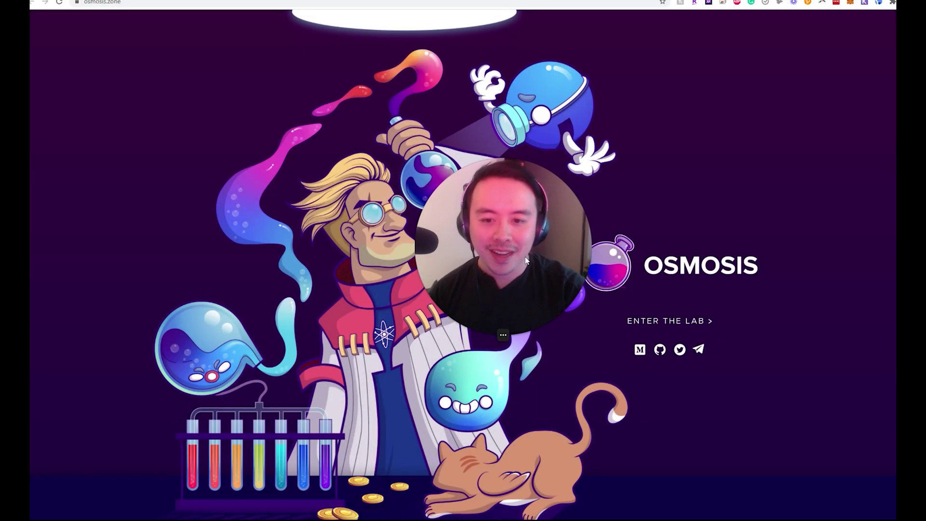
- Enter the Osmosis lab app from the landing page
{"action": "left_click_drag", "start_coordinate": [517, 265], "coordinate": [147, 488]}
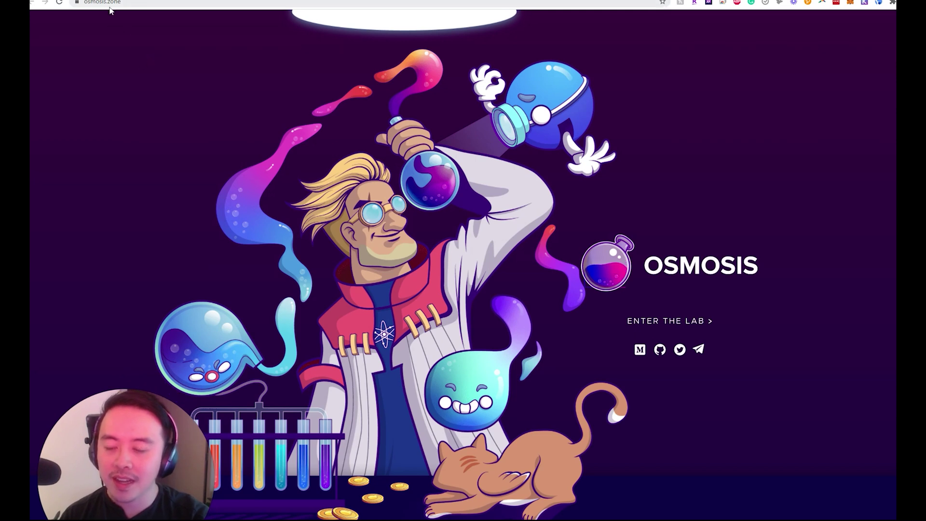
{"action": "left_click_drag", "start_coordinate": [167, 476], "coordinate": [190, 413]}
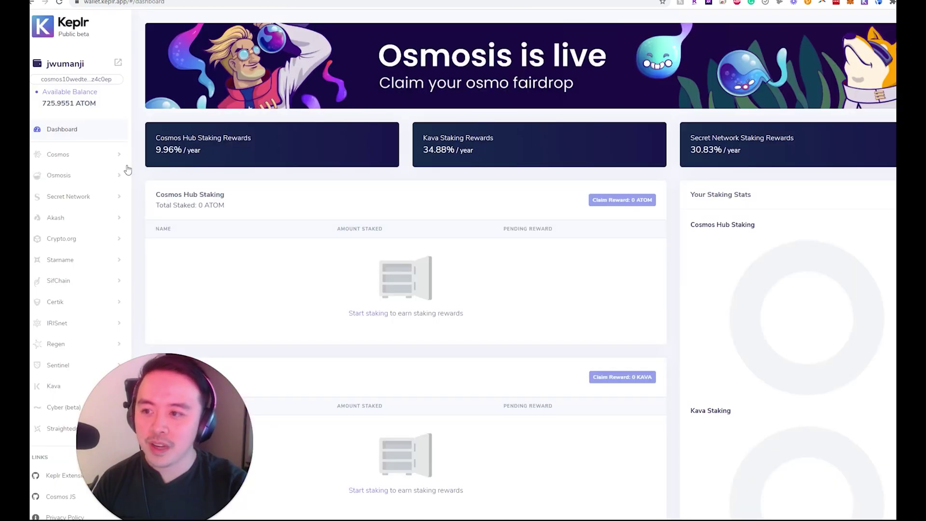
{"action": "left_click_drag", "start_coordinate": [164, 436], "coordinate": [279, 420]}
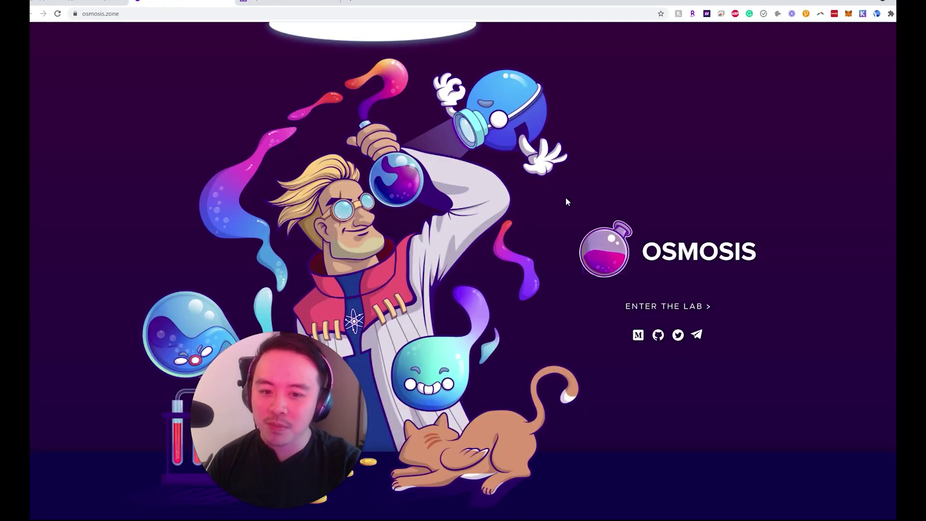
{"action": "left_click", "coordinate": [678, 308]}
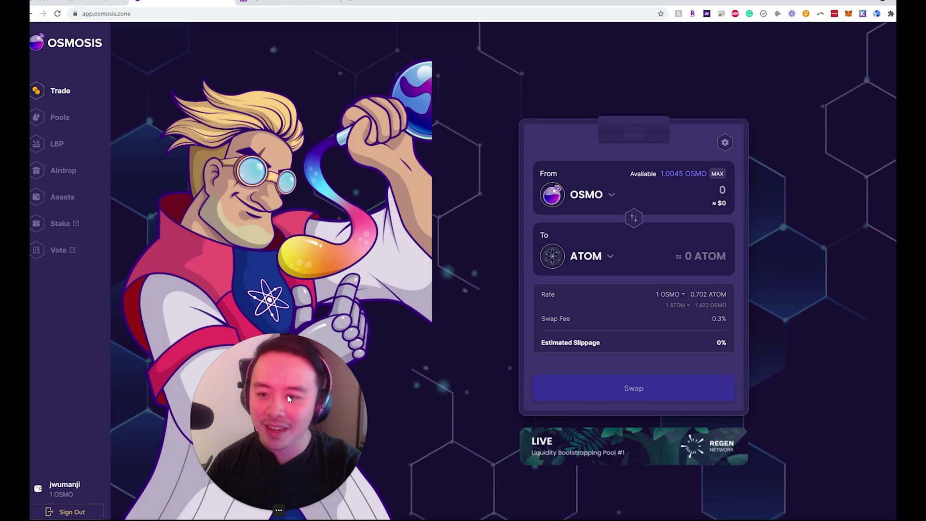
- Browse the Pools page's incentivized pools #1–#15, including Pool #13 ATOM/XPRT
{"action": "left_click", "coordinate": [63, 121]}
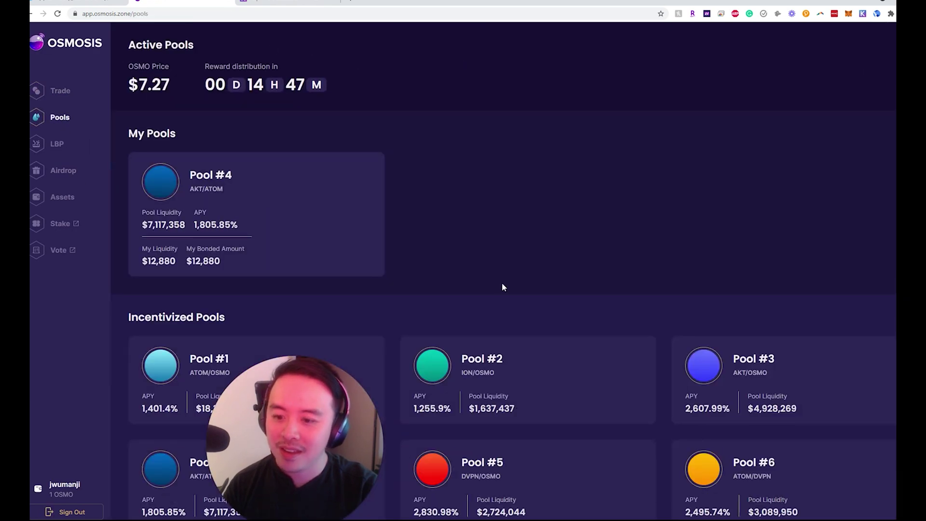
{"action": "scroll", "coordinate": [503, 285], "scroll_direction": "down", "scroll_amount": 10}
{"action": "scroll", "coordinate": [559, 378], "scroll_direction": "up", "scroll_amount": 5}
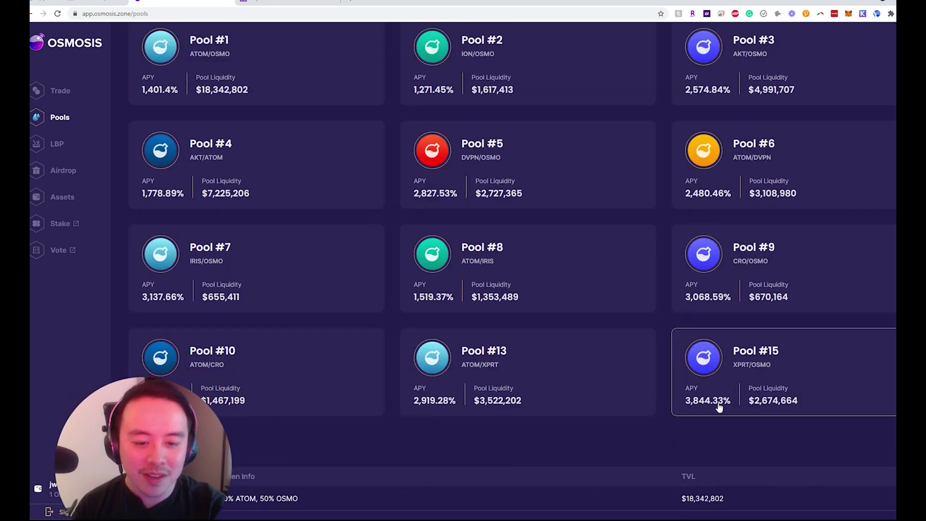
{"action": "scroll", "coordinate": [721, 406], "scroll_direction": "down", "scroll_amount": 2}
{"action": "scroll", "coordinate": [711, 372], "scroll_direction": "up", "scroll_amount": 1}
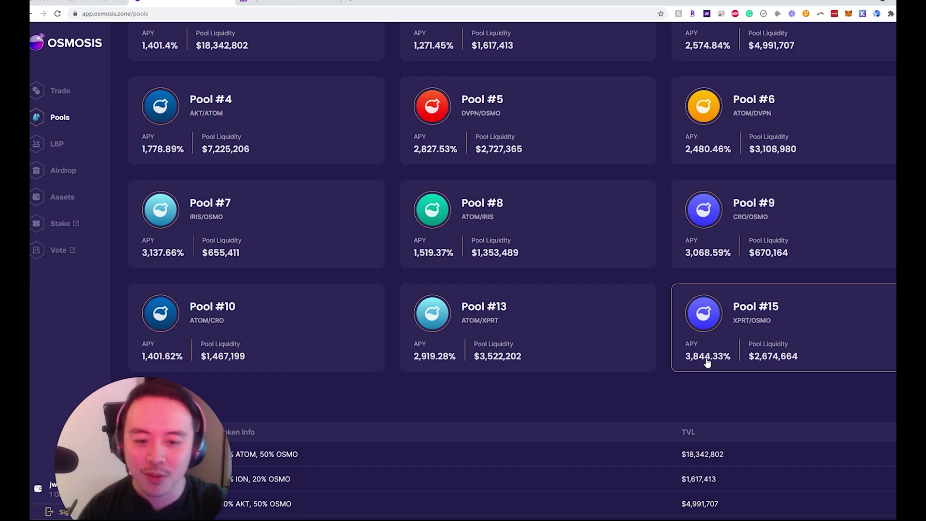
{"action": "scroll", "coordinate": [628, 337], "scroll_direction": "up", "scroll_amount": 3}
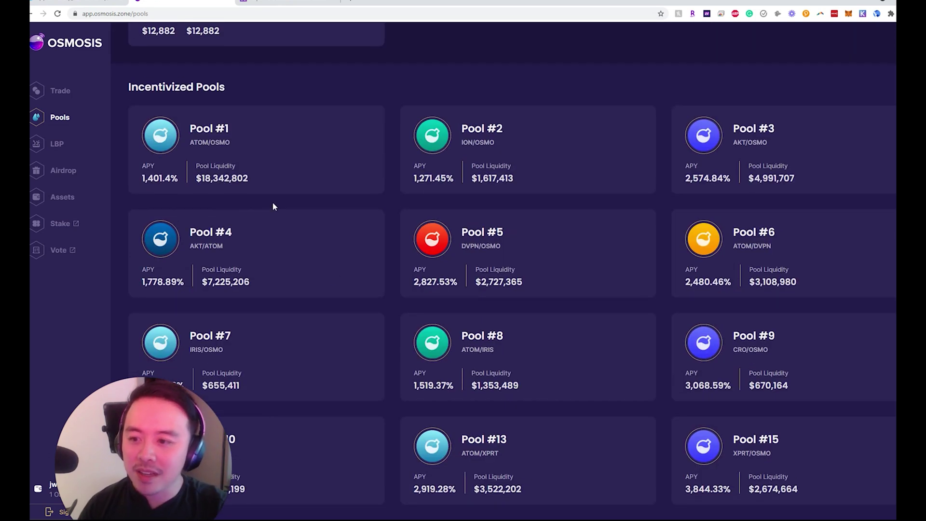
{"action": "scroll", "coordinate": [266, 262], "scroll_direction": "down", "scroll_amount": 2}
{"action": "scroll", "coordinate": [266, 262], "scroll_direction": "down", "scroll_amount": 1}
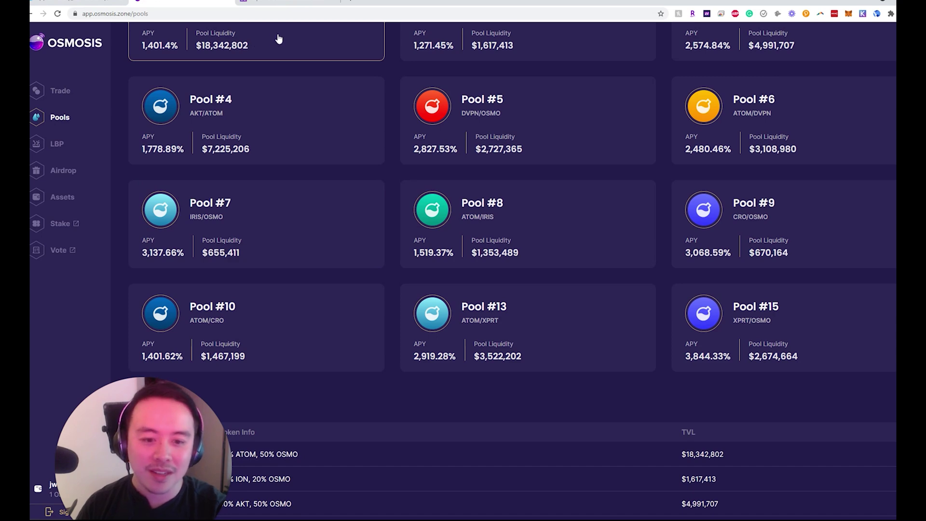
- Open the Keplr extension's GitHub repository from the Keplr dashboard
{"action": "left_click", "coordinate": [278, 4]}
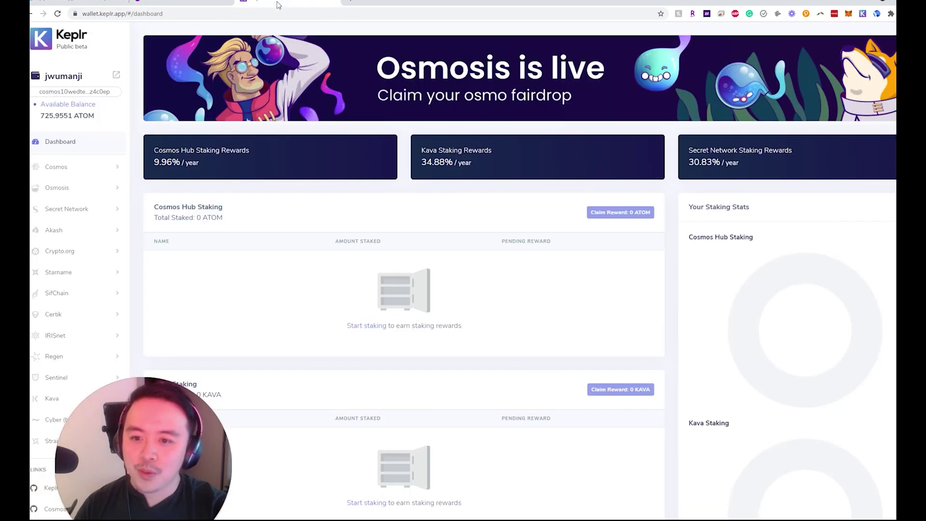
{"action": "left_click_drag", "start_coordinate": [175, 422], "coordinate": [859, 365]}
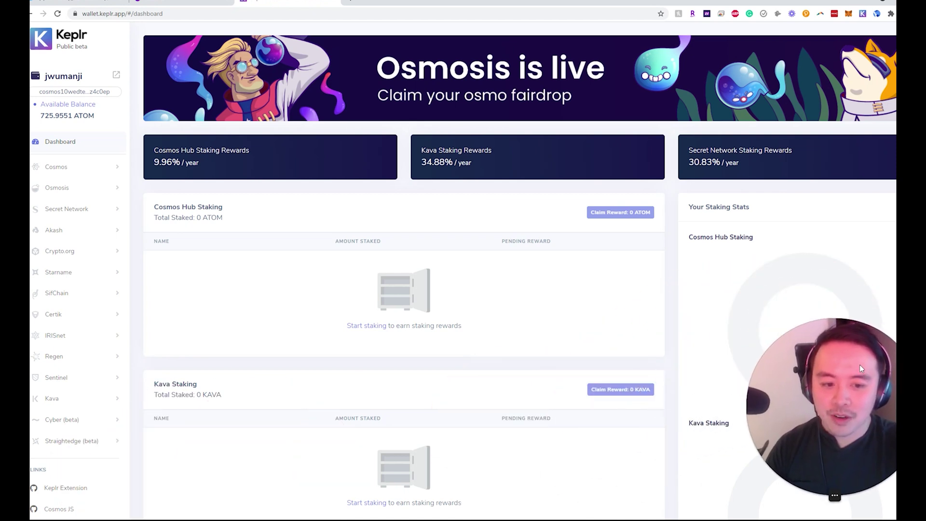
{"action": "left_click", "coordinate": [68, 489]}
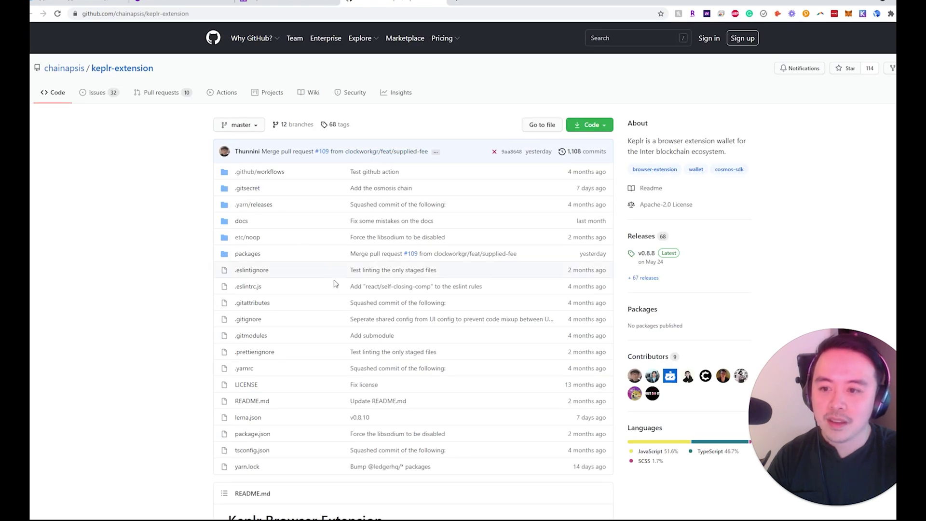
{"action": "scroll", "coordinate": [321, 256], "scroll_direction": "down", "scroll_amount": 9}
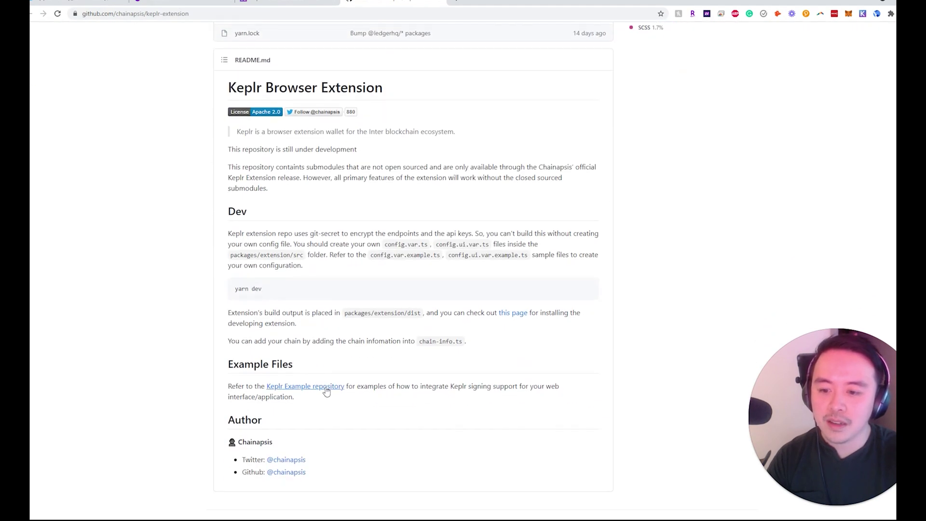
{"action": "scroll", "coordinate": [368, 387], "scroll_direction": "up", "scroll_amount": 9}
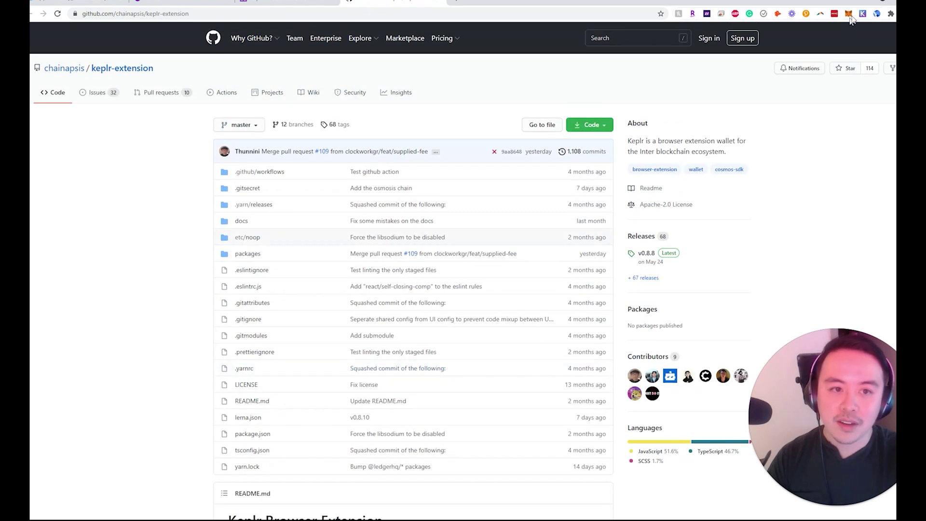
- Copy the Keplr Cosmos wallet address, check its deposit QR, and return to Osmosis Pools
{"action": "left_click", "coordinate": [863, 14]}
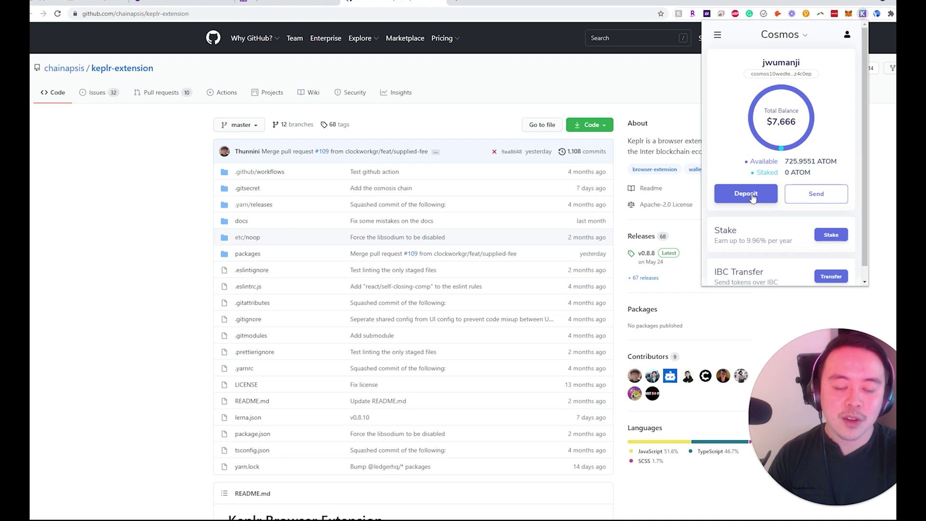
{"action": "left_click", "coordinate": [781, 74]}
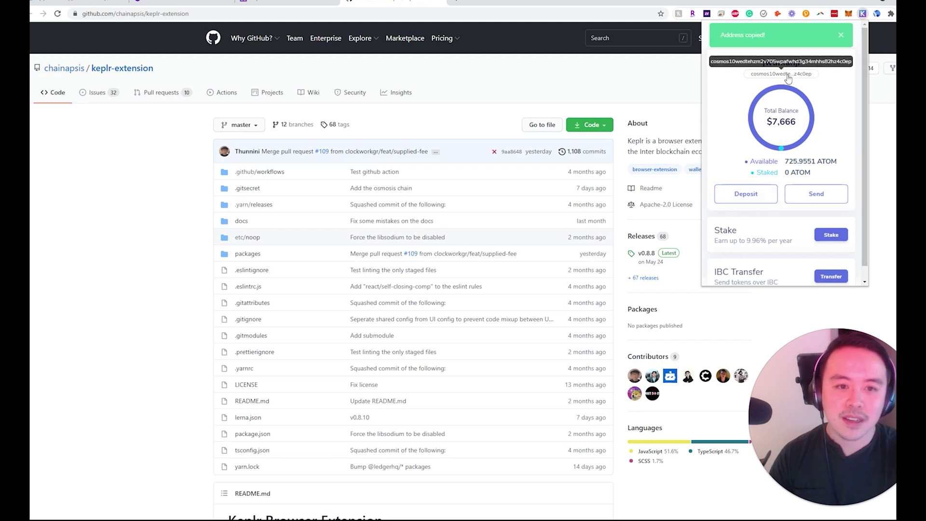
{"action": "left_click", "coordinate": [764, 193]}
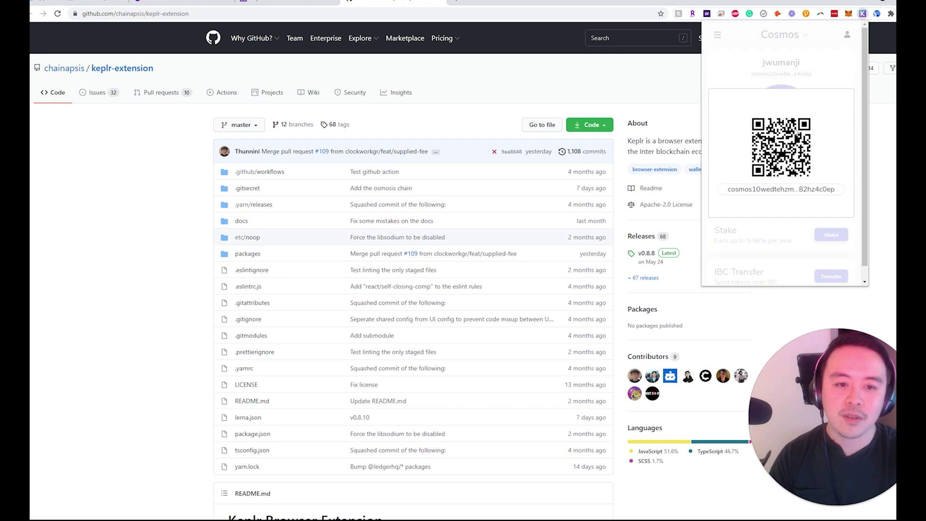
{"action": "left_click", "coordinate": [818, 80]}
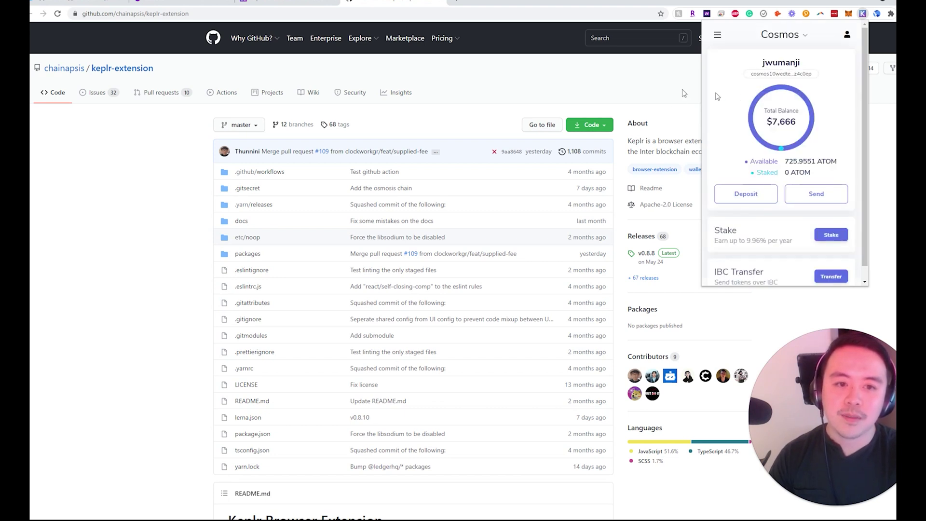
{"action": "left_click", "coordinate": [177, 3]}
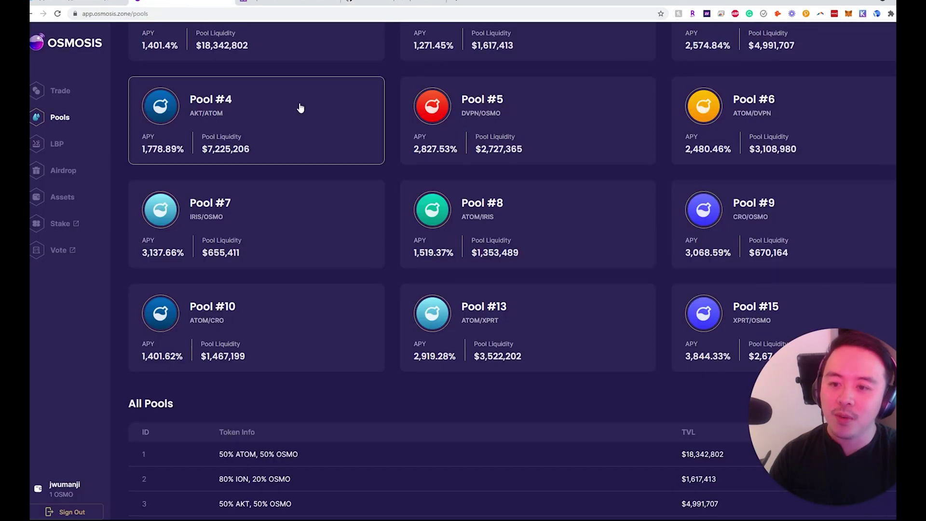
- Return to the Osmosis Trade page, then sign the Keplr wallet out and reconnect it
{"action": "scroll", "coordinate": [392, 328], "scroll_direction": "up", "scroll_amount": 8}
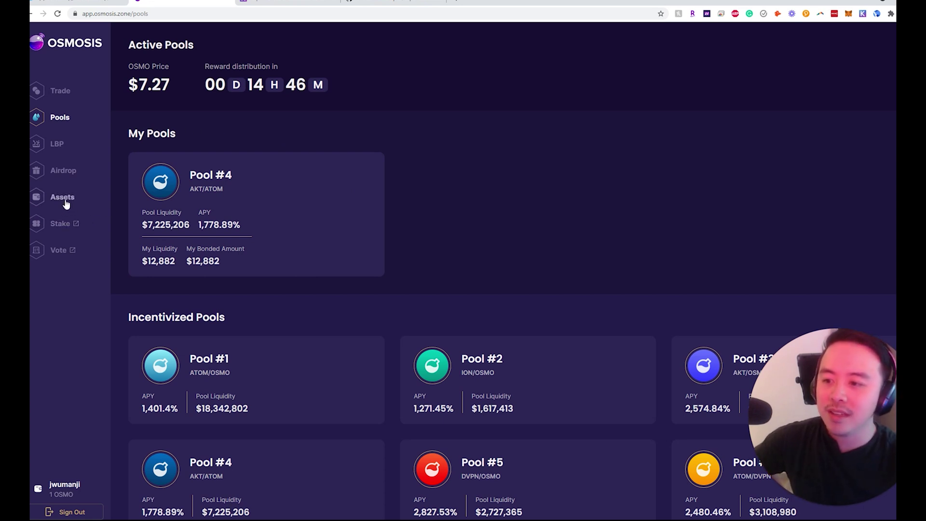
{"action": "left_click", "coordinate": [85, 48]}
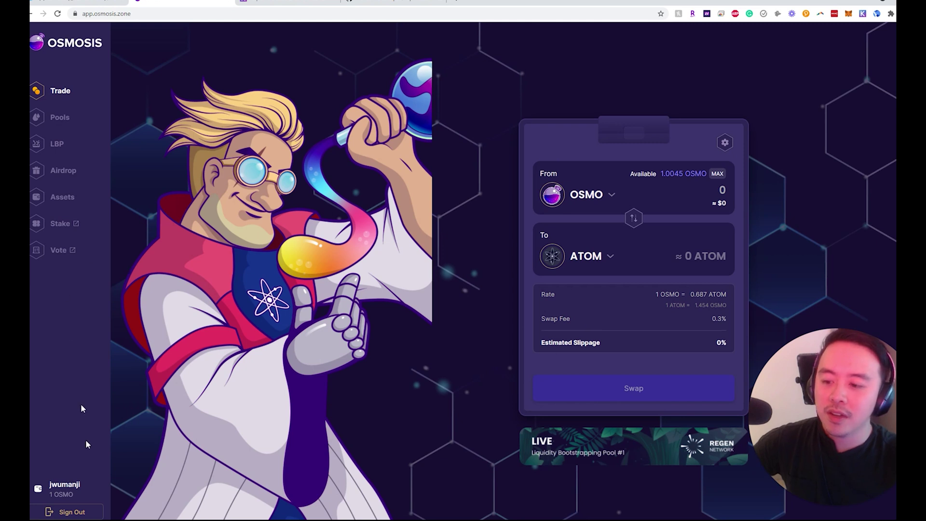
{"action": "left_click", "coordinate": [72, 513]}
{"action": "left_click", "coordinate": [73, 512]}
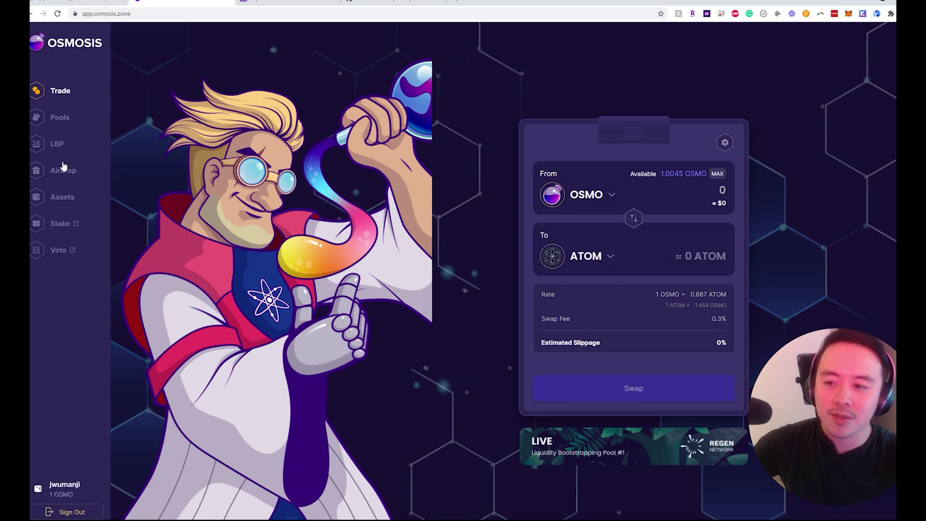
- Deposit 724.949179 ATOM from Cosmos Hub into Osmosis over IBC and approve it
{"action": "left_click", "coordinate": [63, 197]}
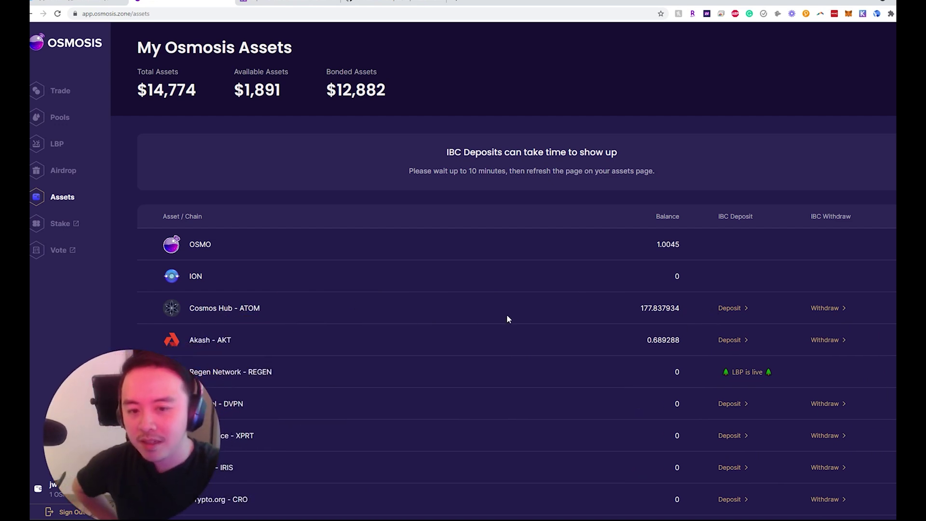
{"action": "left_click", "coordinate": [731, 308]}
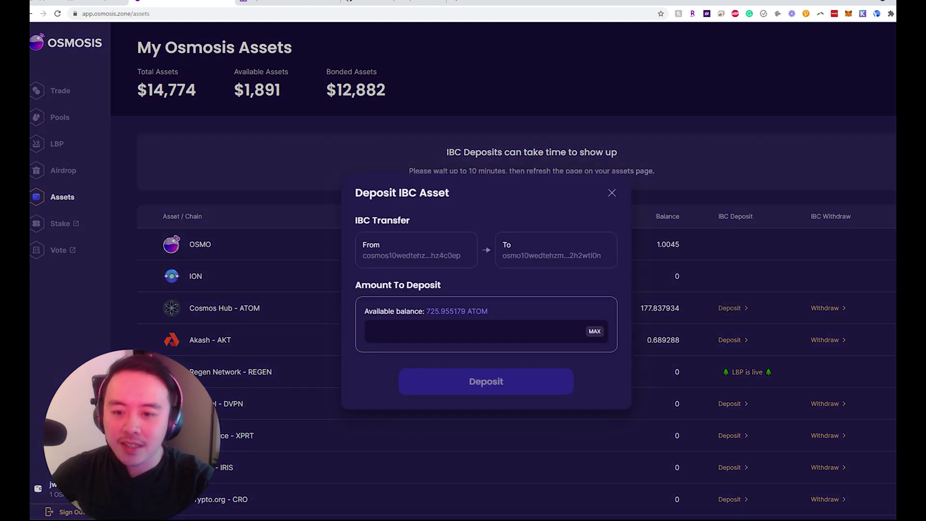
{"action": "left_click_drag", "start_coordinate": [426, 311], "coordinate": [509, 318]}
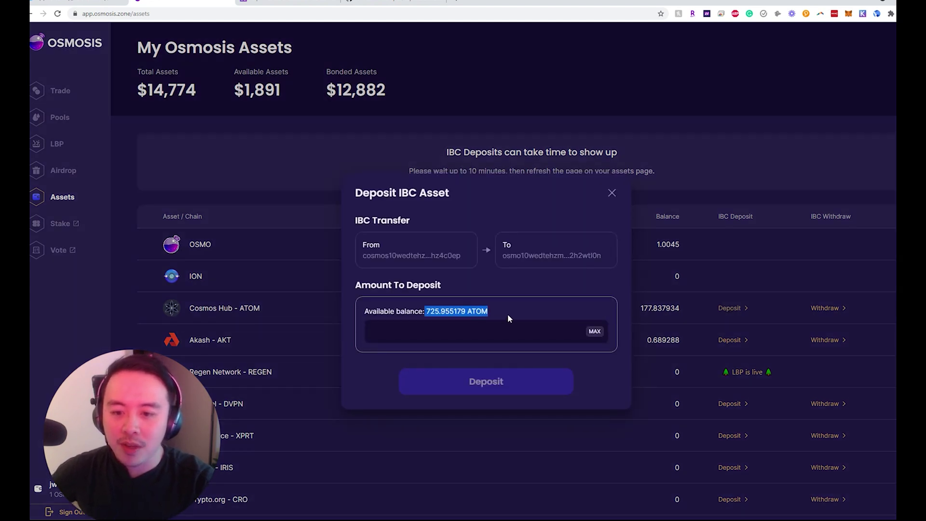
{"action": "left_click", "coordinate": [595, 333]}
{"action": "left_click", "coordinate": [387, 332]}
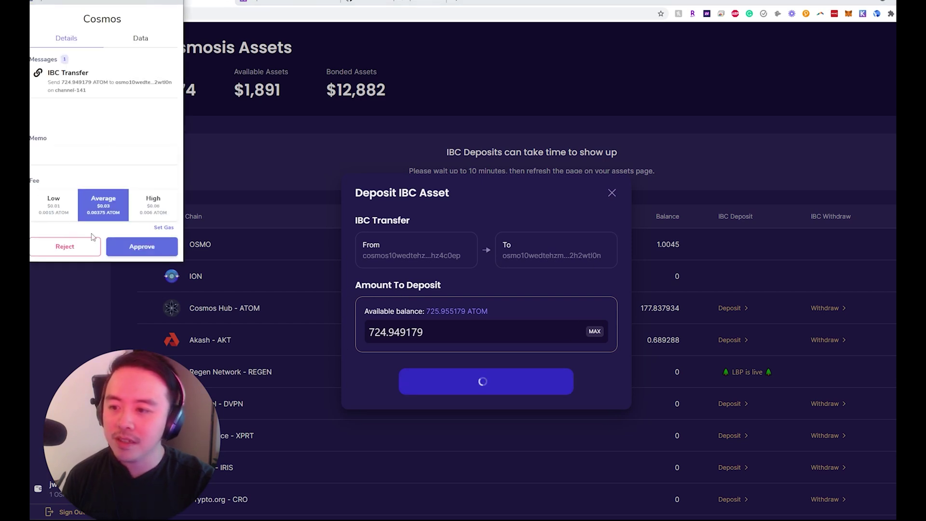
{"action": "left_click", "coordinate": [138, 248]}
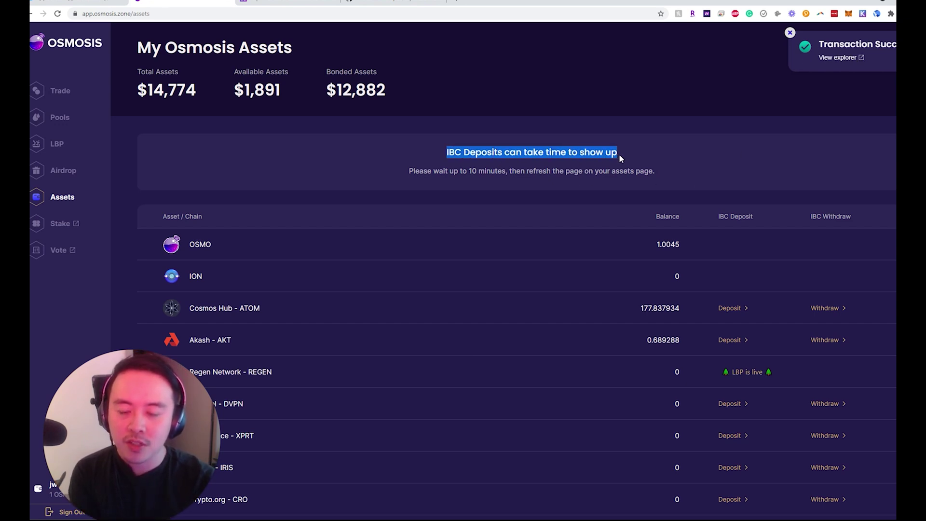
- Dismiss the deposit success notice and check the Total Assets figure of 22,459
{"action": "left_click", "coordinate": [442, 168]}
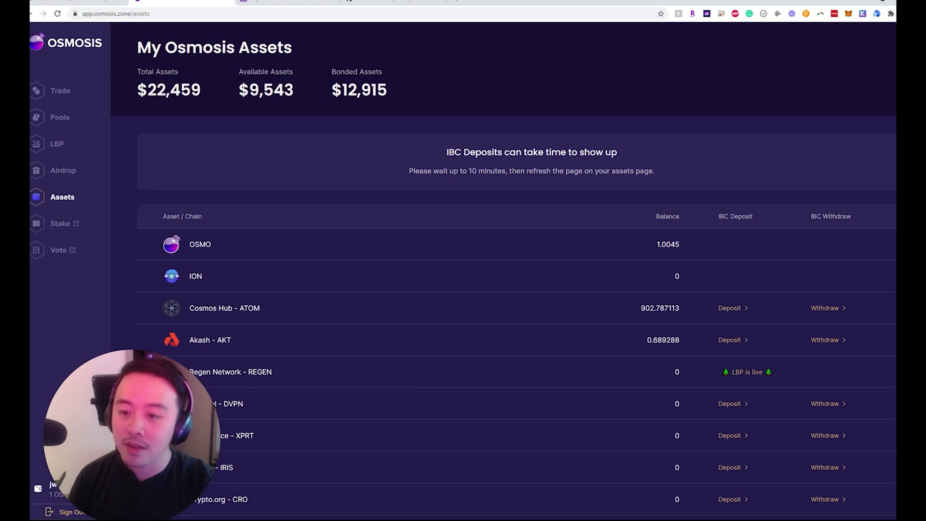
{"action": "double_click", "coordinate": [174, 89]}
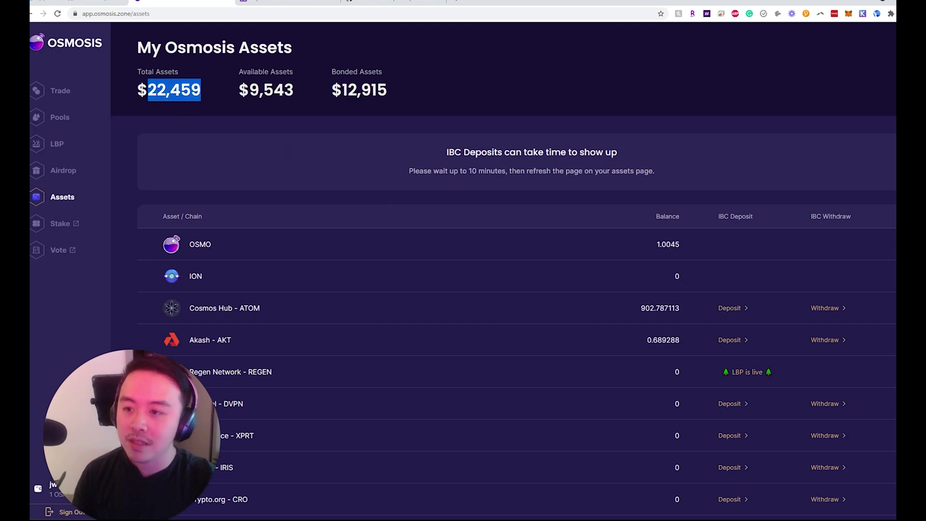
{"action": "left_click", "coordinate": [214, 119]}
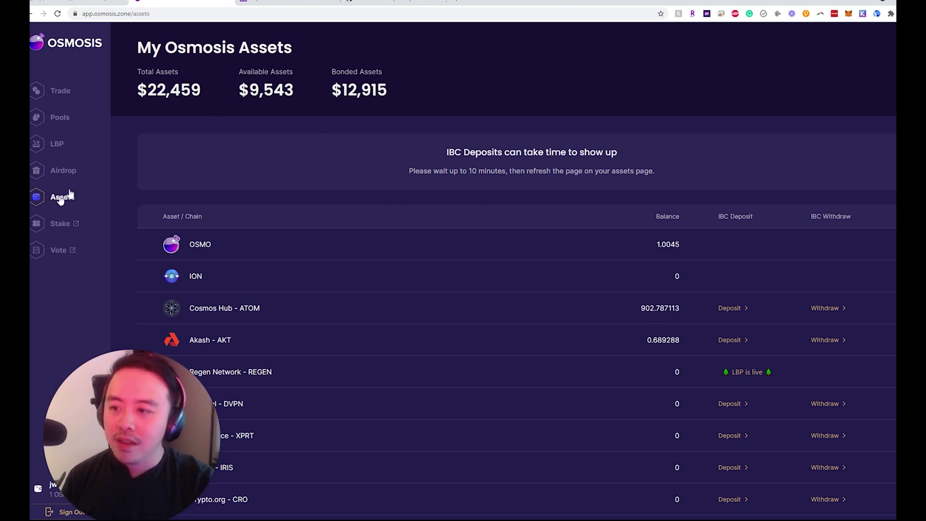
- Review Pool #4's APY and bonded amount in the pools list, then return to Trade
{"action": "left_click", "coordinate": [60, 118]}
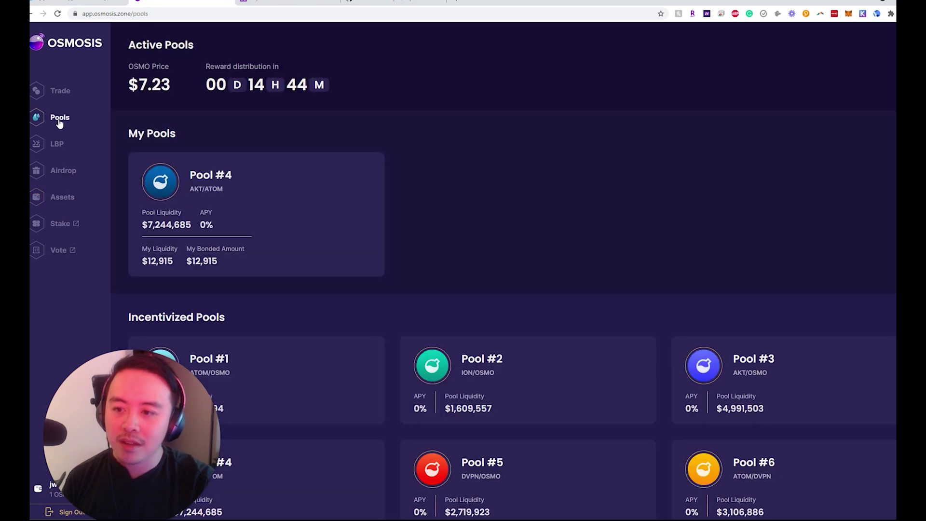
{"action": "scroll", "coordinate": [259, 213], "scroll_direction": "down", "scroll_amount": 3}
{"action": "scroll", "coordinate": [210, 193], "scroll_direction": "up", "scroll_amount": 5}
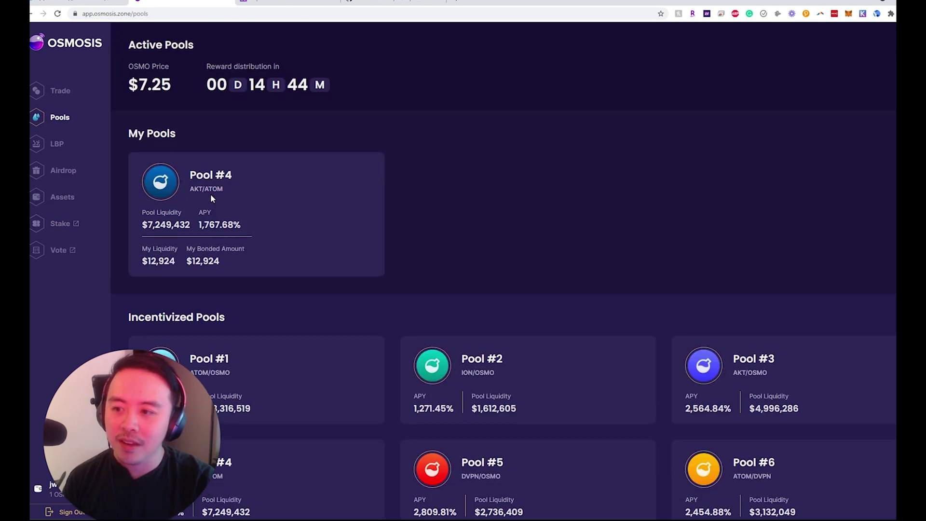
{"action": "left_click", "coordinate": [67, 94]}
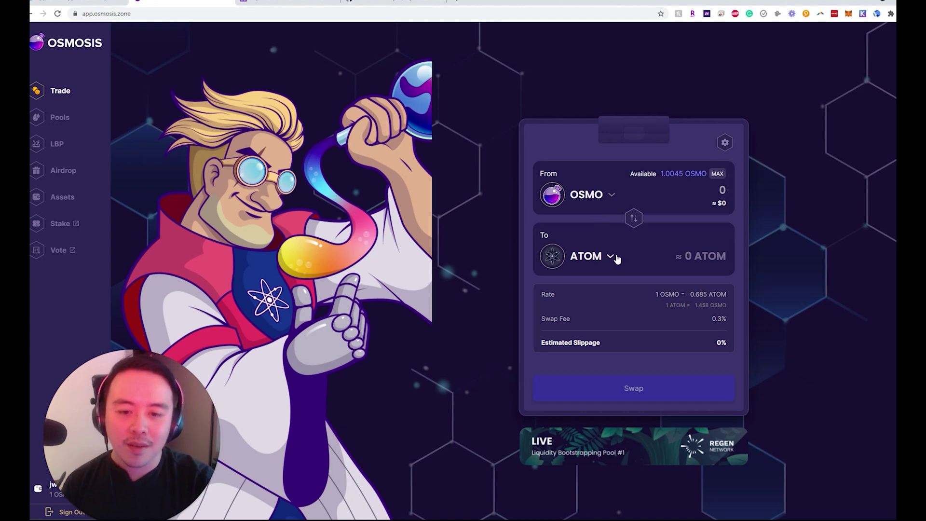
- Swap 0.5 ATOM for about 0.729 OSMO, approving with the zero-OSMO low fee
{"action": "left_click", "coordinate": [635, 220]}
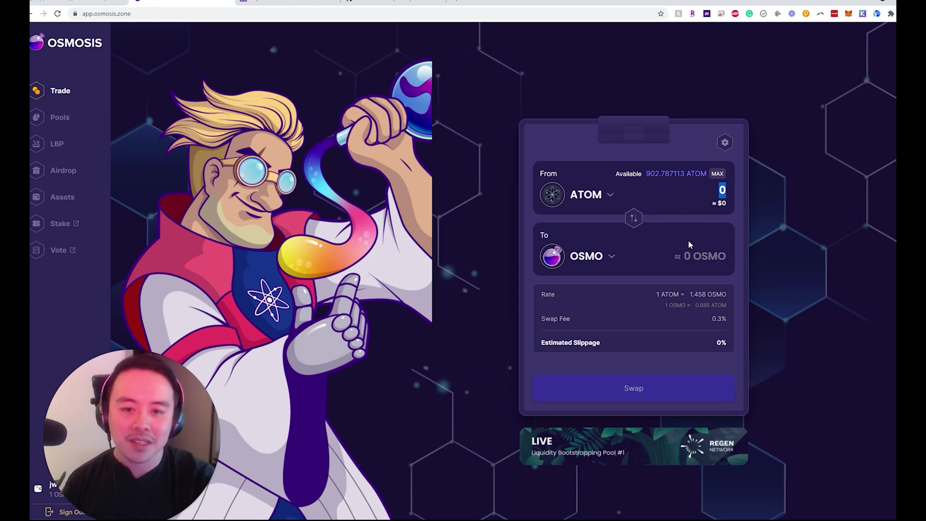
{"action": "type", "text": "1"}
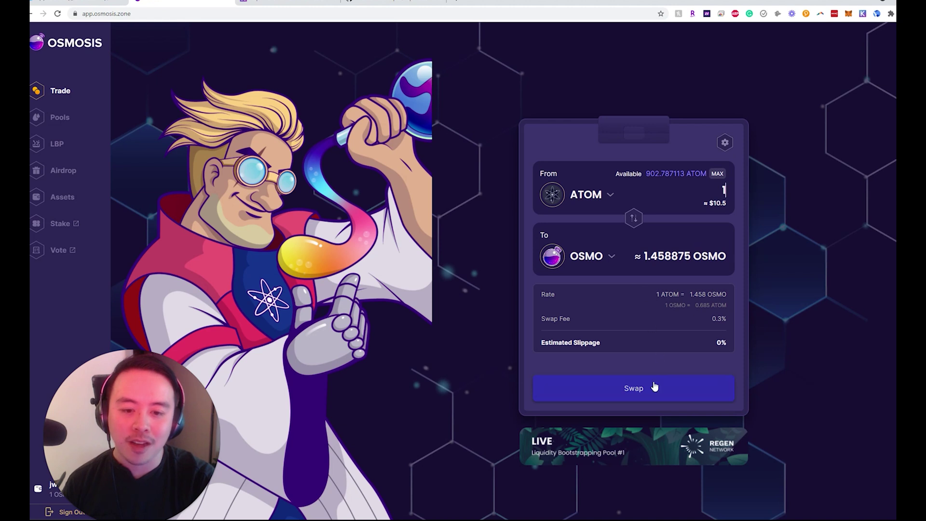
{"action": "type", "text": "0.5"}
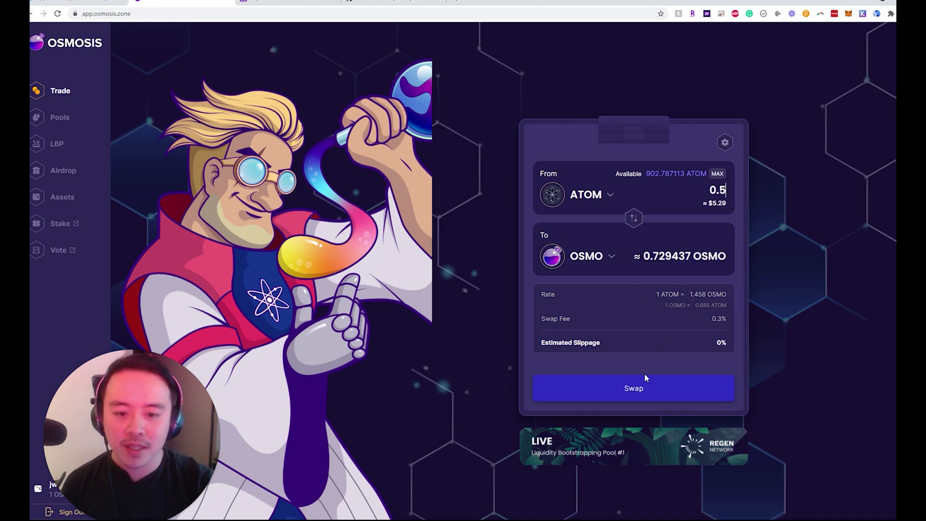
{"action": "left_click_drag", "start_coordinate": [99, 4], "coordinate": [285, 86]}
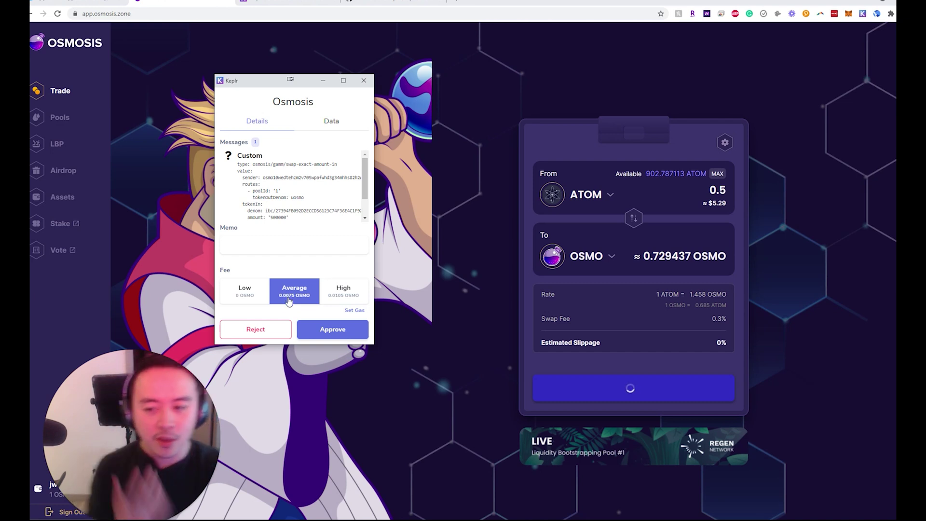
{"action": "left_click", "coordinate": [245, 296]}
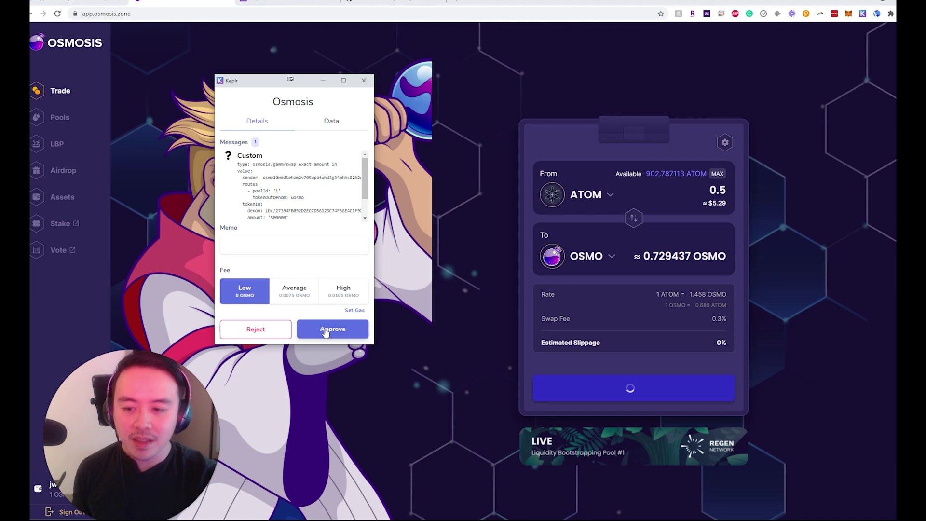
{"action": "left_click", "coordinate": [283, 295]}
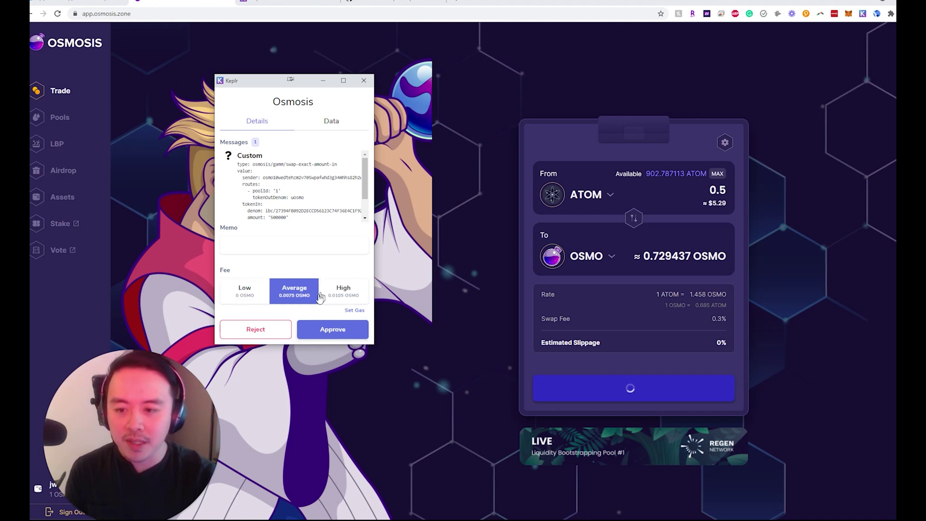
{"action": "left_click", "coordinate": [246, 299]}
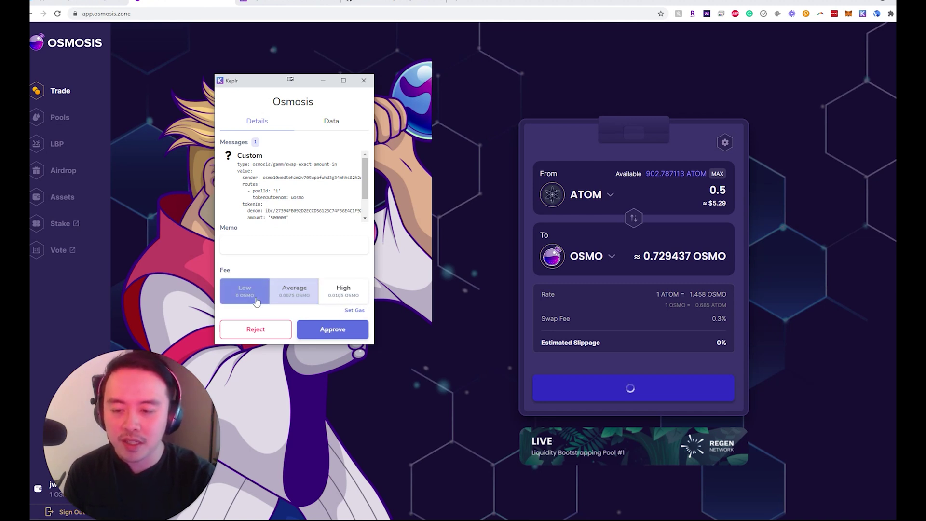
{"action": "left_click", "coordinate": [339, 331]}
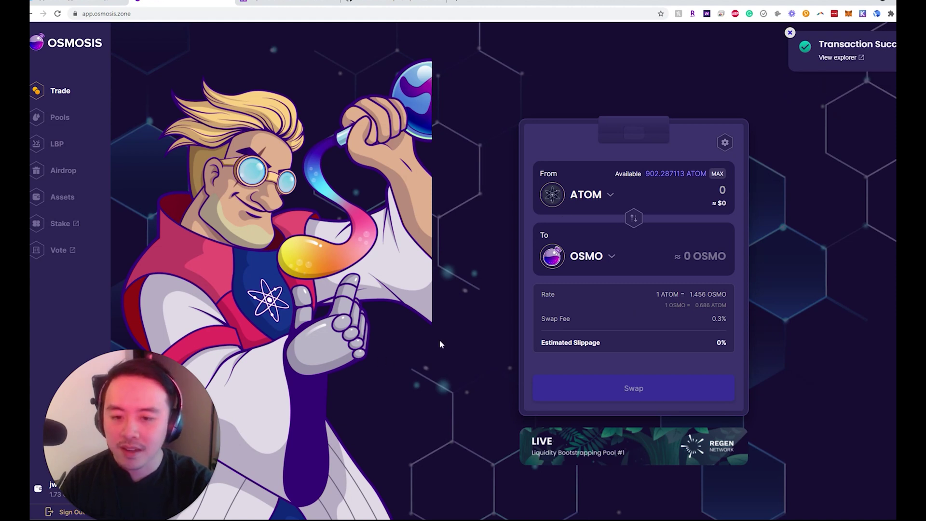
- Flip the swap back to OSMO → ATOM and compare incentivized pool APYs on Pools
{"action": "left_click", "coordinate": [634, 218]}
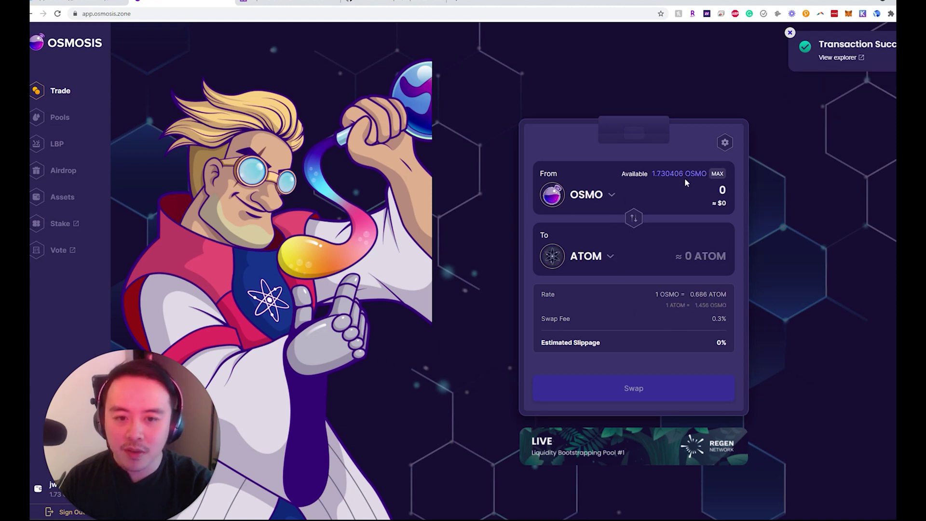
{"action": "left_click", "coordinate": [717, 174]}
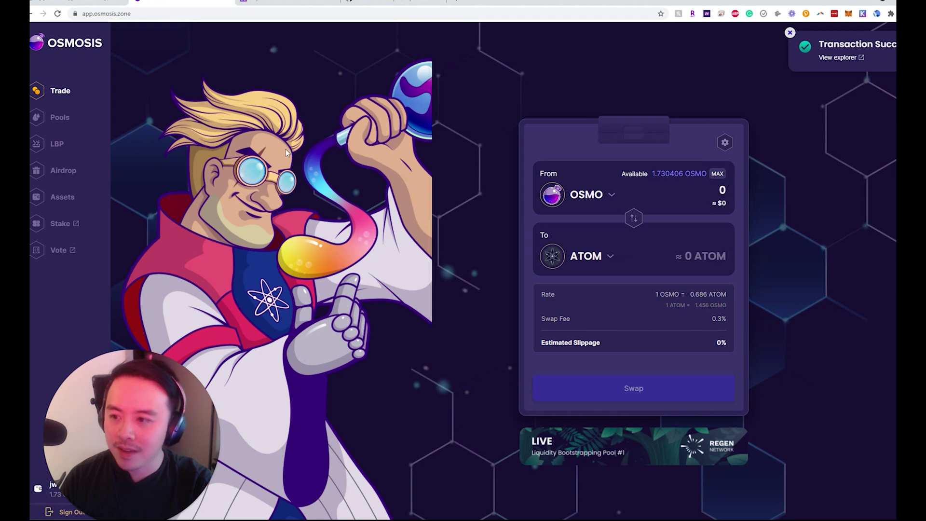
{"action": "left_click", "coordinate": [57, 124]}
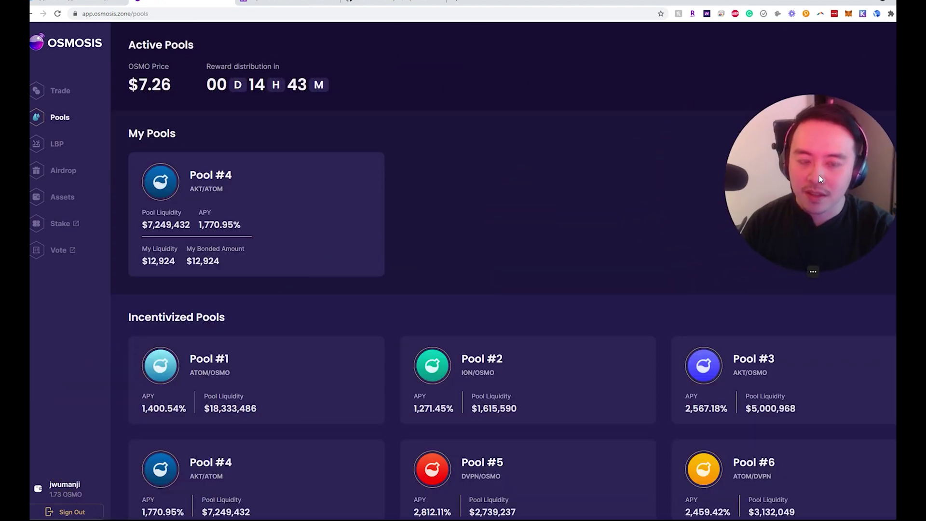
{"action": "scroll", "coordinate": [583, 285], "scroll_direction": "down", "scroll_amount": 2}
{"action": "scroll", "coordinate": [526, 358], "scroll_direction": "down", "scroll_amount": 6}
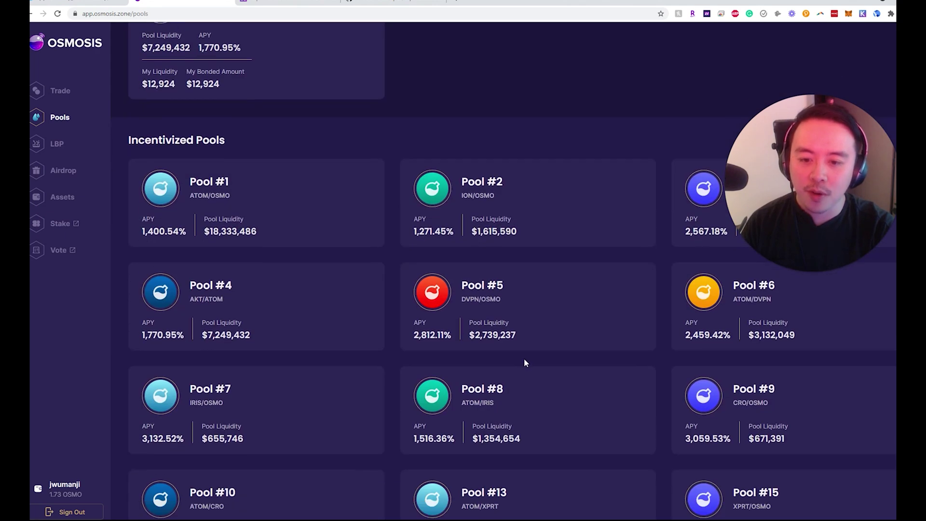
{"action": "scroll", "coordinate": [521, 367], "scroll_direction": "up", "scroll_amount": 4}
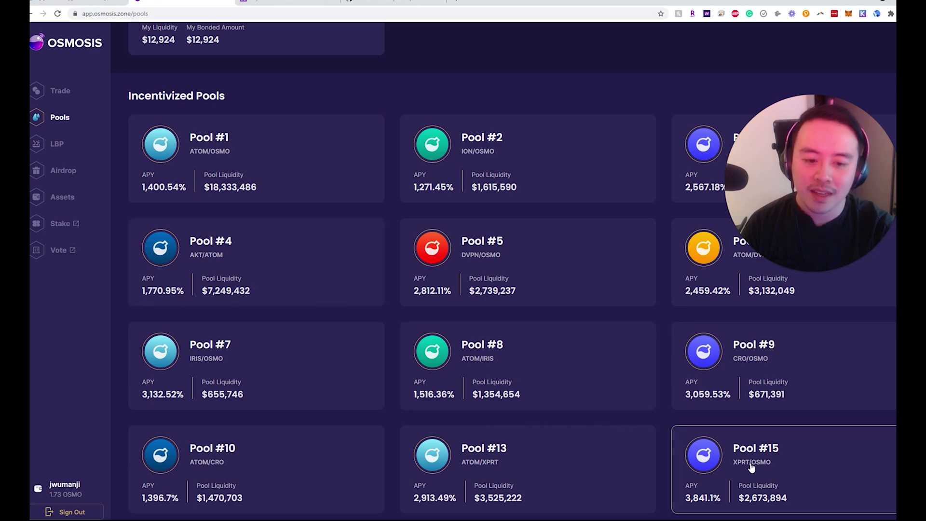
{"action": "scroll", "coordinate": [730, 440], "scroll_direction": "up", "scroll_amount": 6}
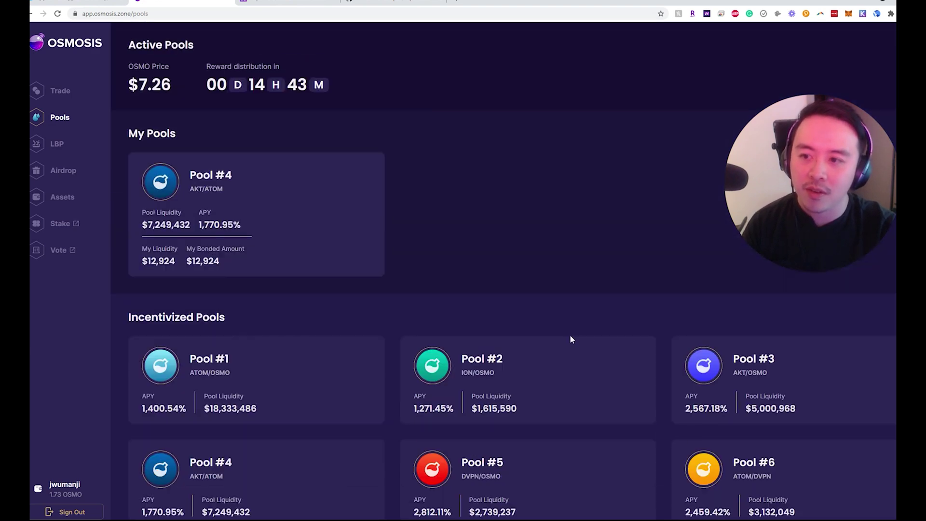
{"action": "scroll", "coordinate": [570, 337], "scroll_direction": "down", "scroll_amount": 7}
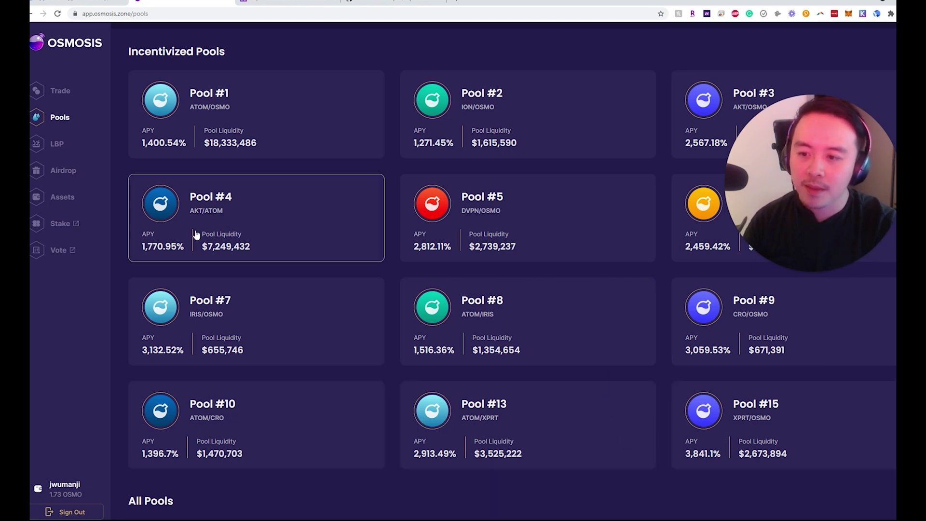
- Open Pool #4 and highlight its 66% AKT / 34% ATOM split, then switch to GitHub
{"action": "left_click", "coordinate": [236, 225]}
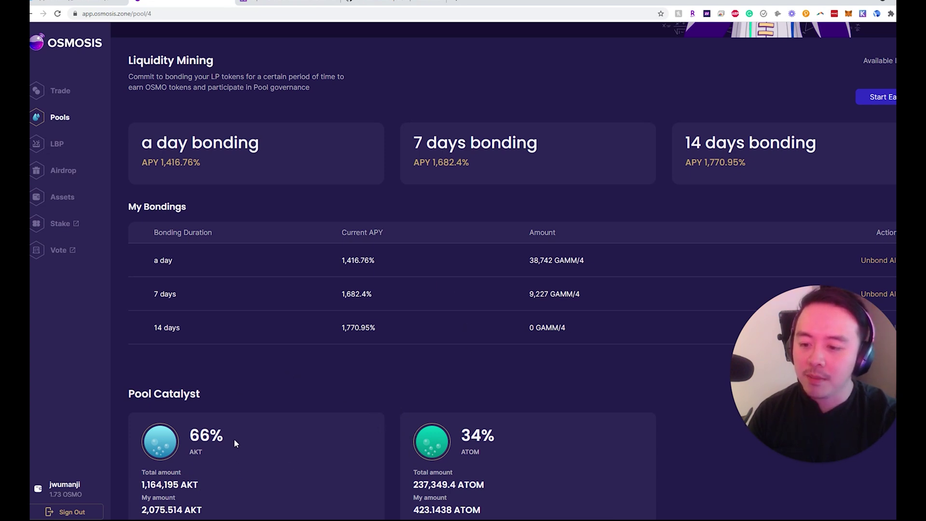
{"action": "left_click_drag", "start_coordinate": [235, 443], "coordinate": [189, 436]}
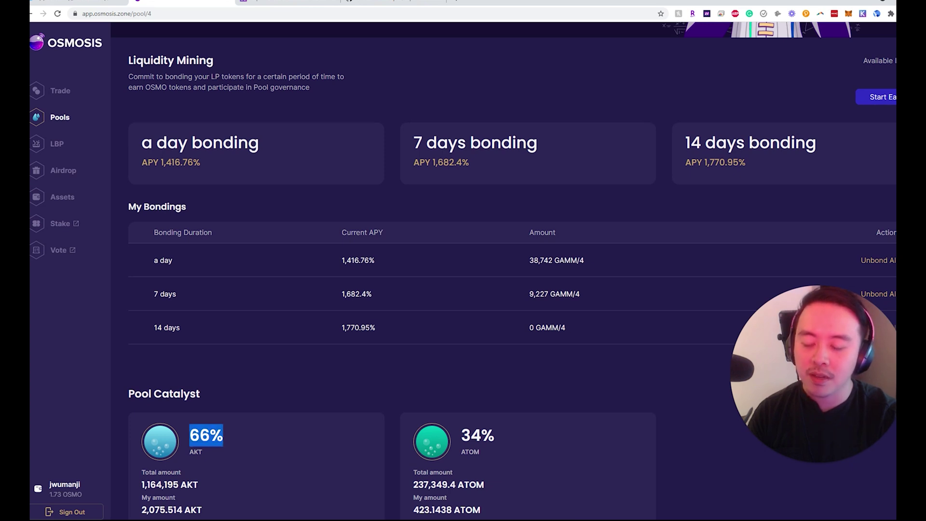
{"action": "left_click_drag", "start_coordinate": [462, 453], "coordinate": [499, 434]}
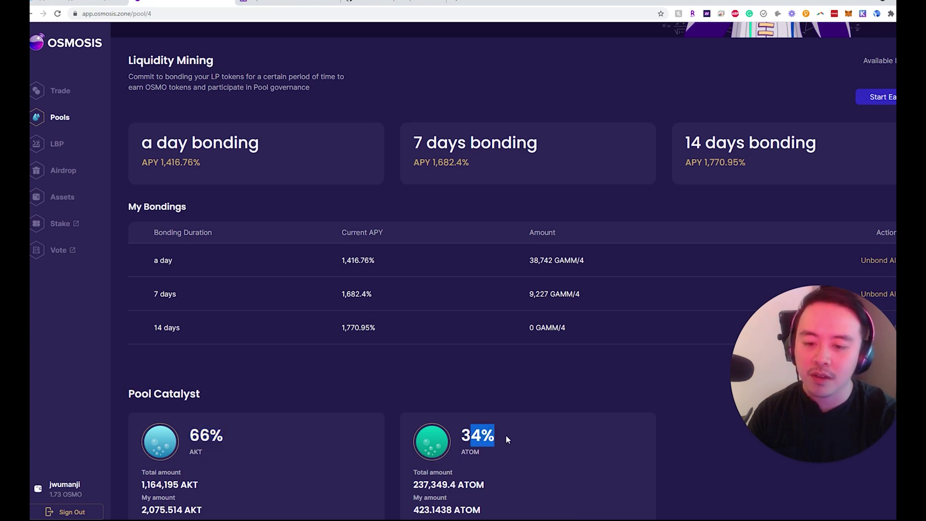
{"action": "left_click", "coordinate": [505, 435]}
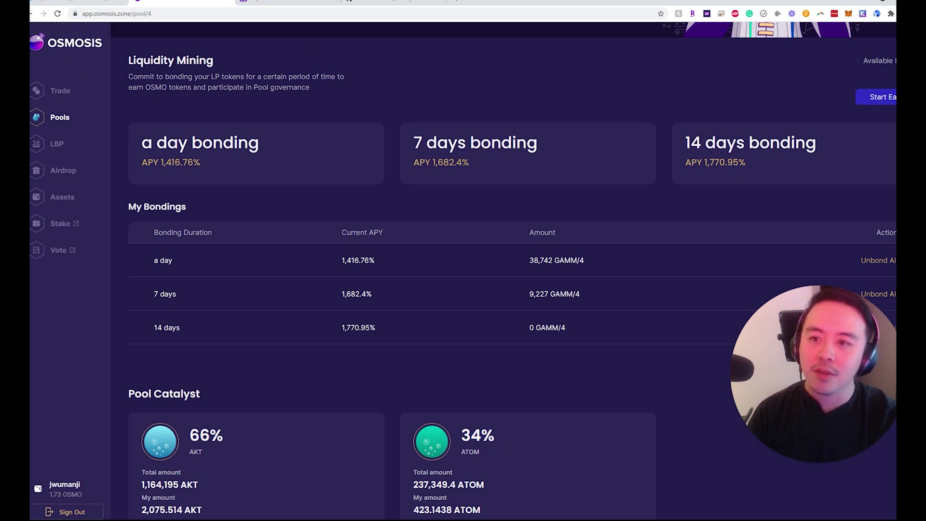
{"action": "left_click", "coordinate": [389, 4]}
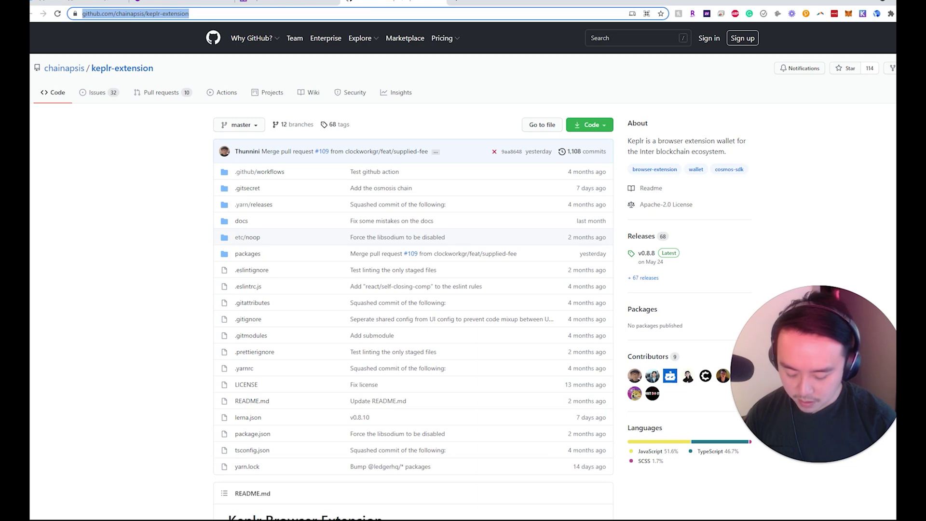
- Load coinmarketcap.com, search for Akash and view the AKT price page at $4.05
{"action": "type", "text": "coinmarketcap.com"}
{"action": "key", "text": "Return"}
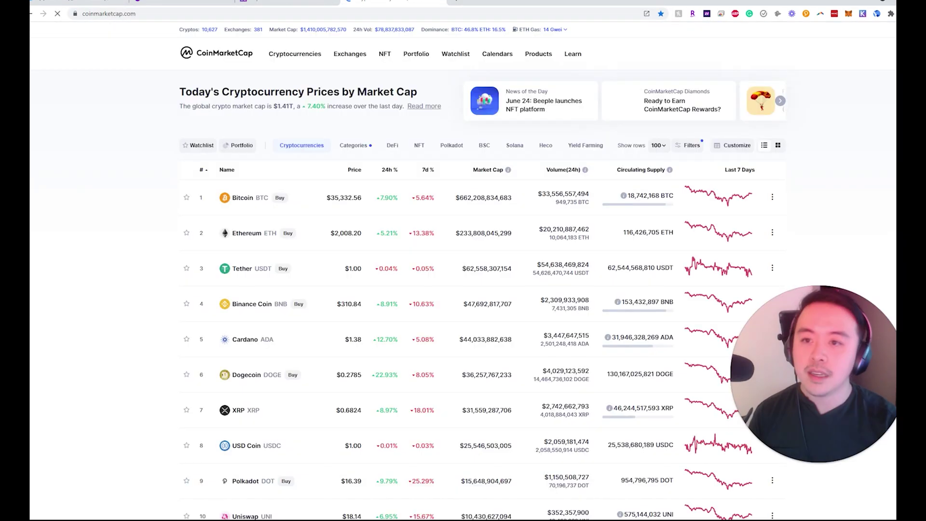
{"action": "type", "text": "/"}
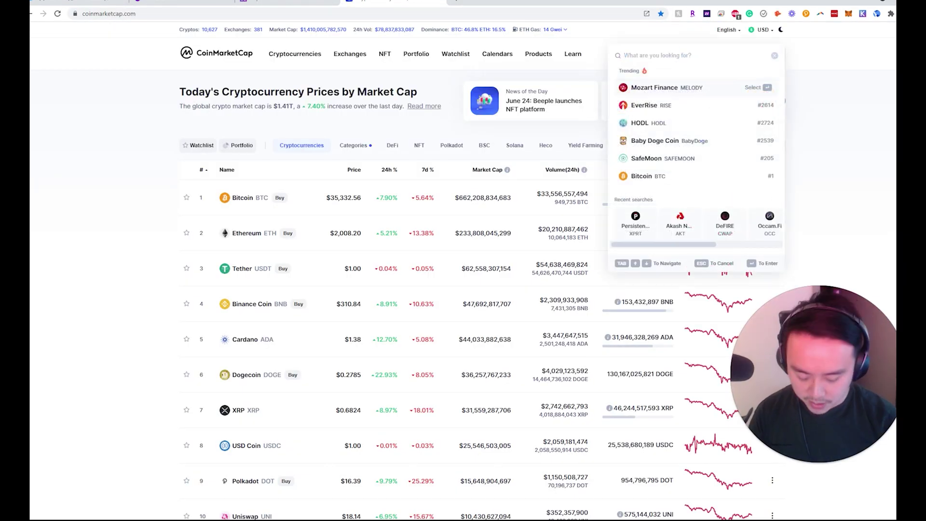
{"action": "type", "text": "alt"}
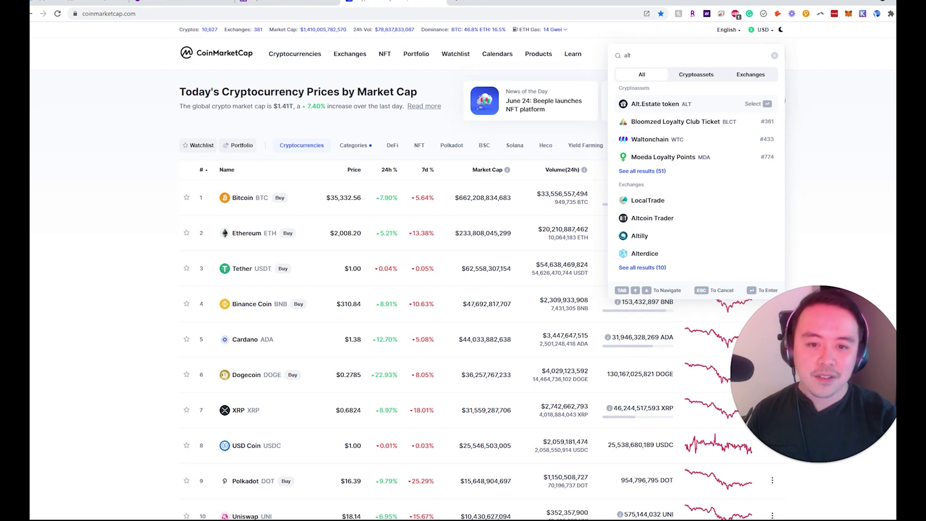
{"action": "key", "text": "BackSpace"}
{"action": "key", "text": "BackSpace"}
{"action": "type", "text": "ka"}
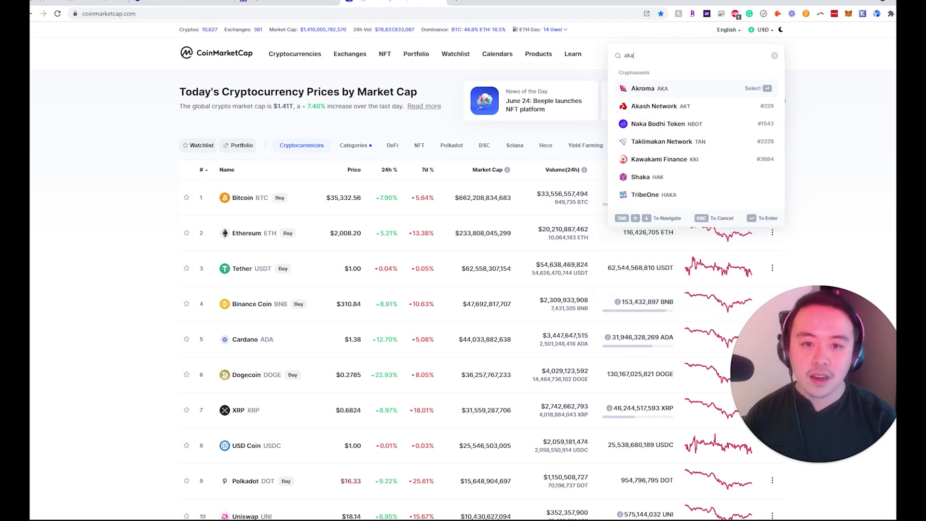
{"action": "left_click", "coordinate": [684, 105]}
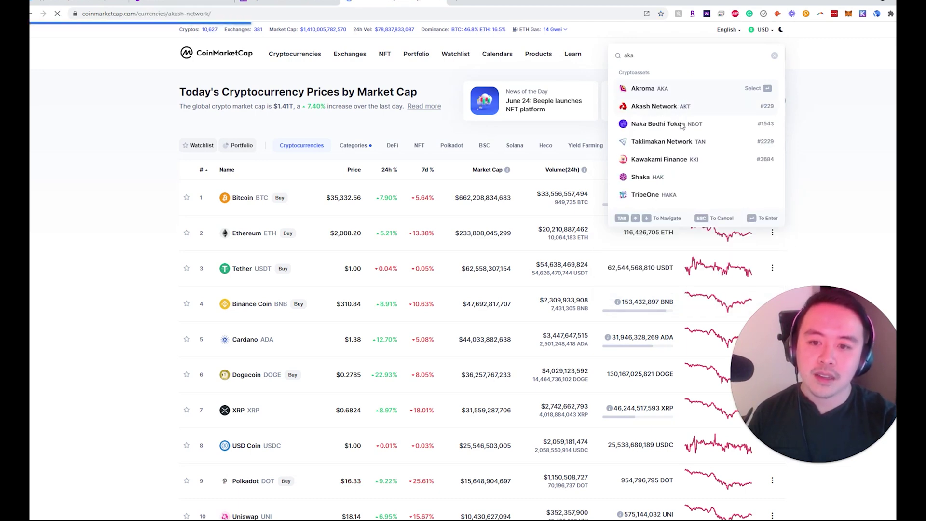
{"action": "scroll", "coordinate": [450, 144], "scroll_direction": "down", "scroll_amount": 4}
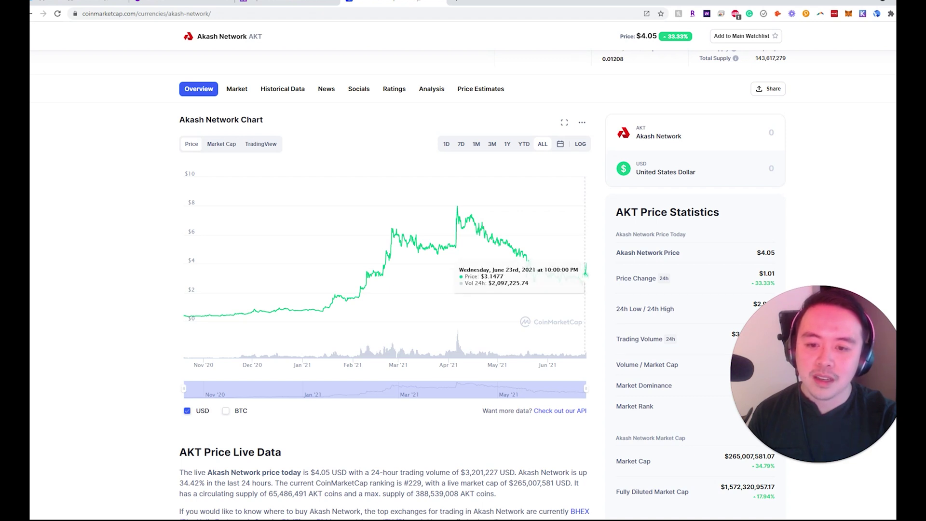
{"action": "scroll", "coordinate": [436, 137], "scroll_direction": "up", "scroll_amount": 3}
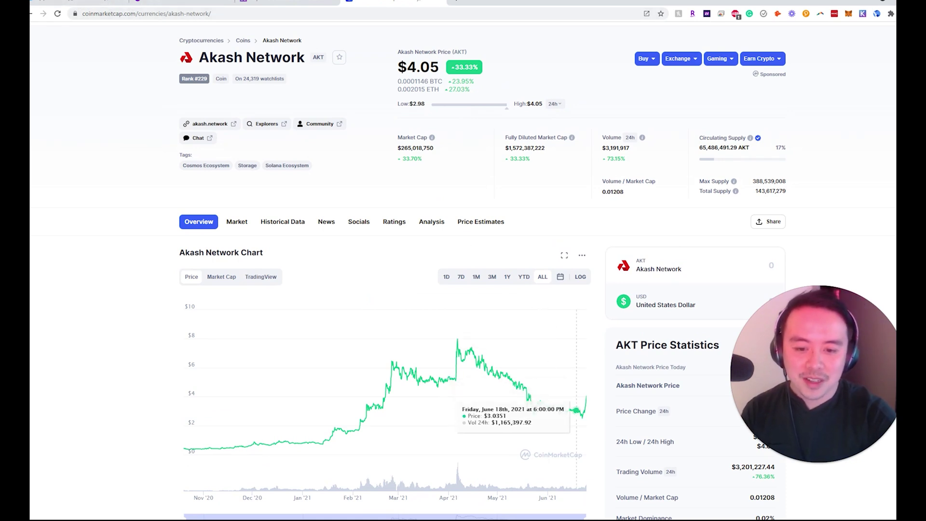
- Glance at the Keplr and Osmosis pool tabs, then return to the Akash Network page
{"action": "left_click", "coordinate": [295, 4]}
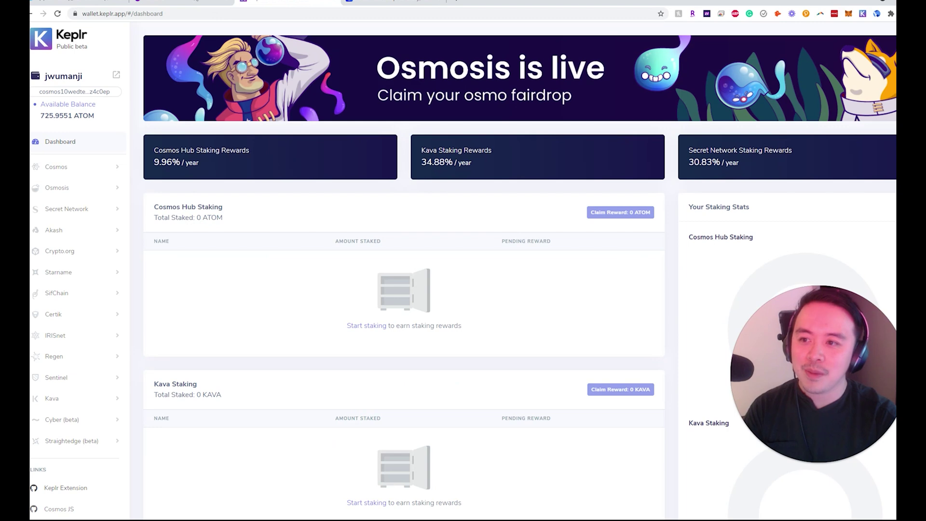
{"action": "left_click", "coordinate": [192, 5]}
{"action": "scroll", "coordinate": [434, 298], "scroll_direction": "up", "scroll_amount": 3}
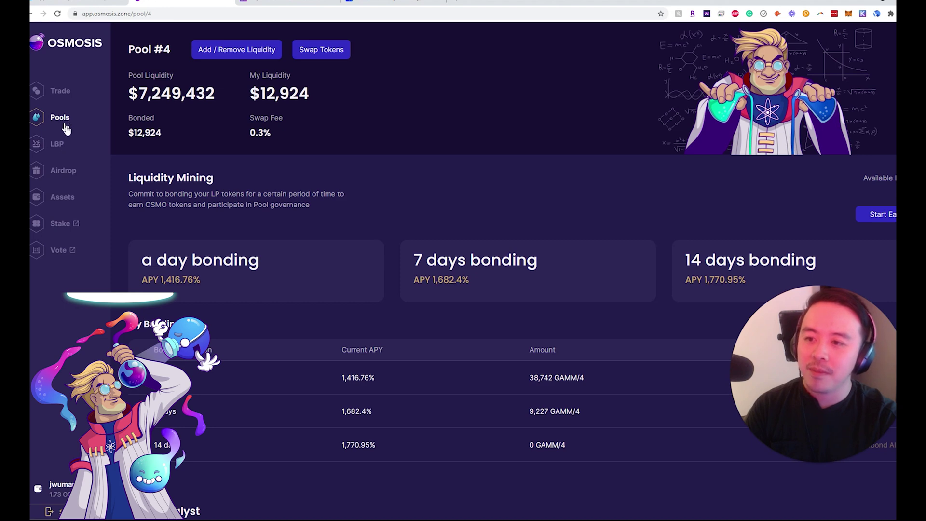
{"action": "left_click", "coordinate": [351, 2]}
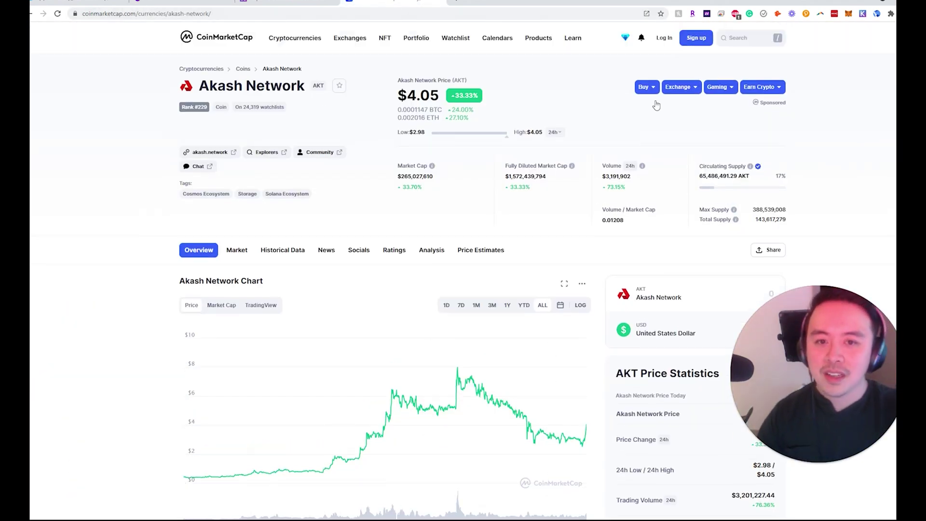
- Search CoinMarketCap for xprt to view Persistence at $11.56, then return to Osmosis Pool #4
{"action": "scroll", "coordinate": [483, 274], "scroll_direction": "up", "scroll_amount": 1}
{"action": "key", "text": "slash"}
{"action": "type", "text": "xprt"}
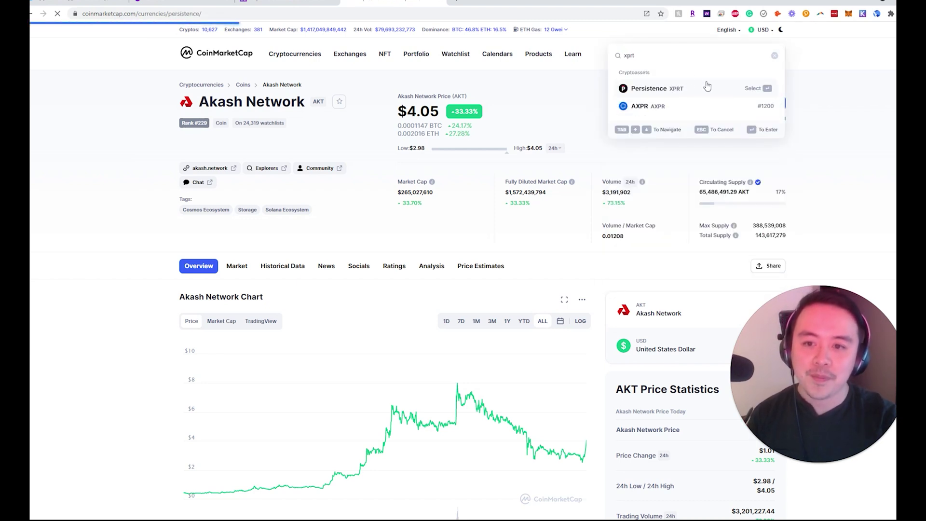
{"action": "left_click", "coordinate": [689, 89]}
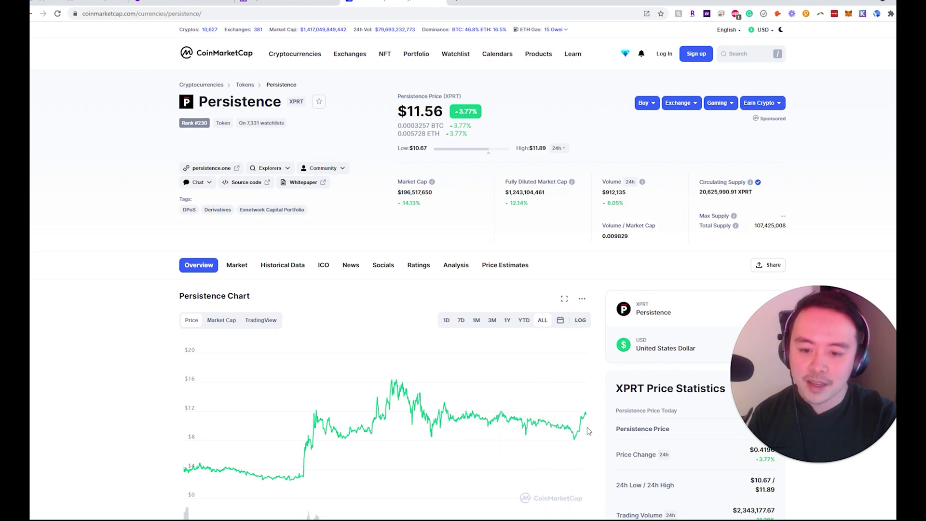
{"action": "left_click", "coordinate": [61, 1]}
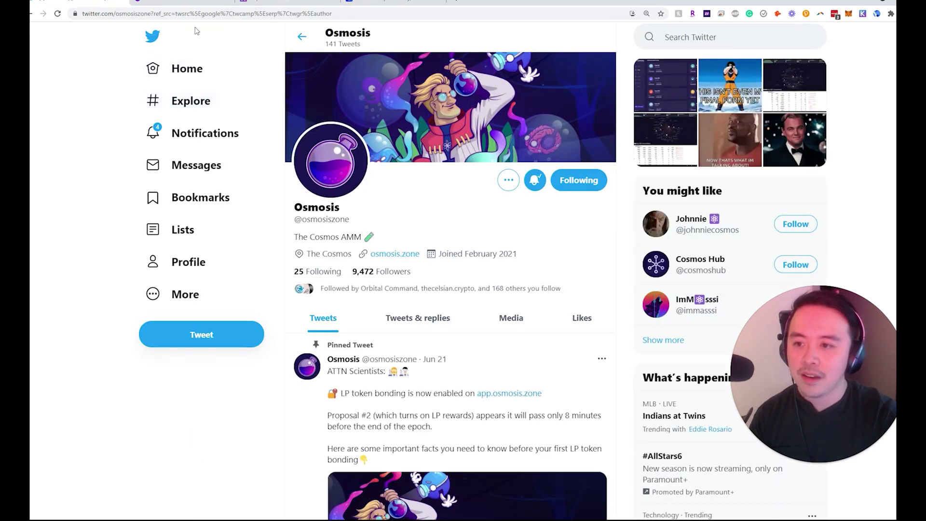
{"action": "left_click", "coordinate": [183, 2]}
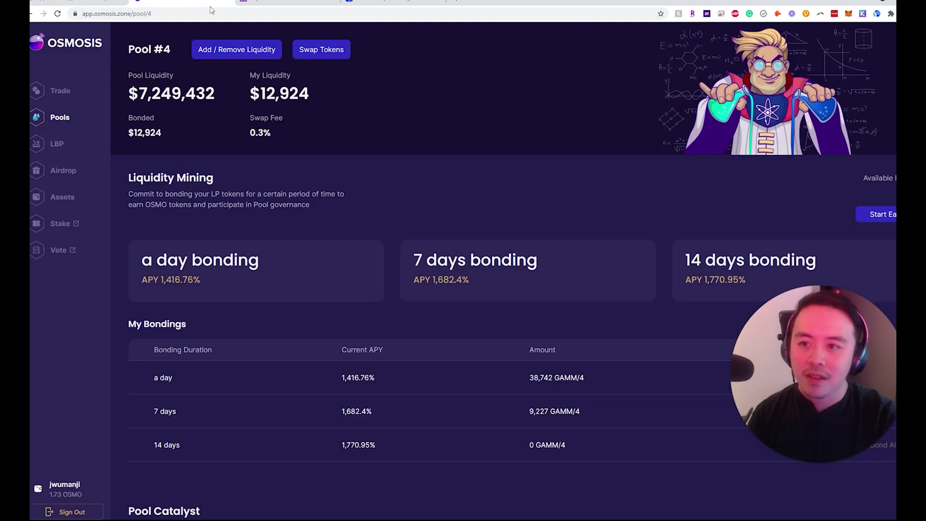
- Open the Pools overview and scroll to the incentivized pools, including Pool #13 ATOM/XPRT at 2,913.49% APY
{"action": "left_click", "coordinate": [54, 128]}
{"action": "scroll", "coordinate": [400, 288], "scroll_direction": "down", "scroll_amount": 5}
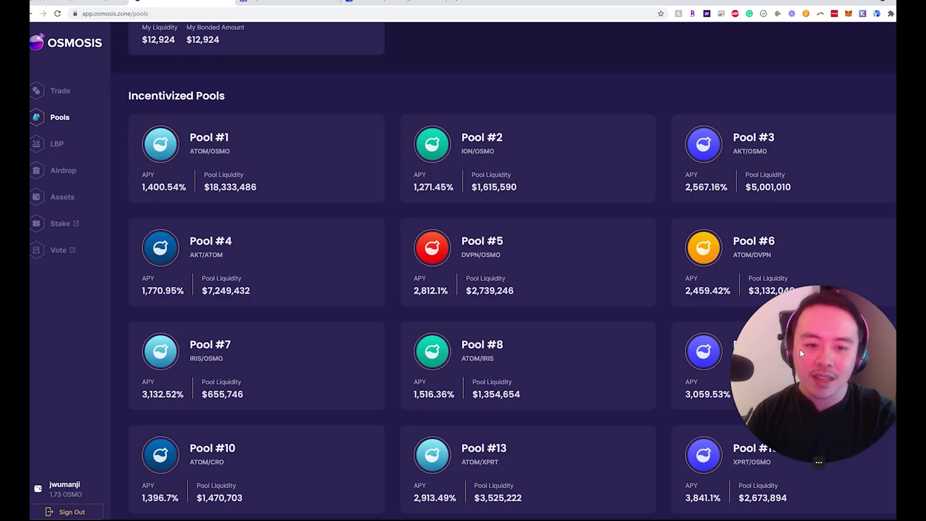
{"action": "left_click_drag", "start_coordinate": [803, 353], "coordinate": [838, 148]}
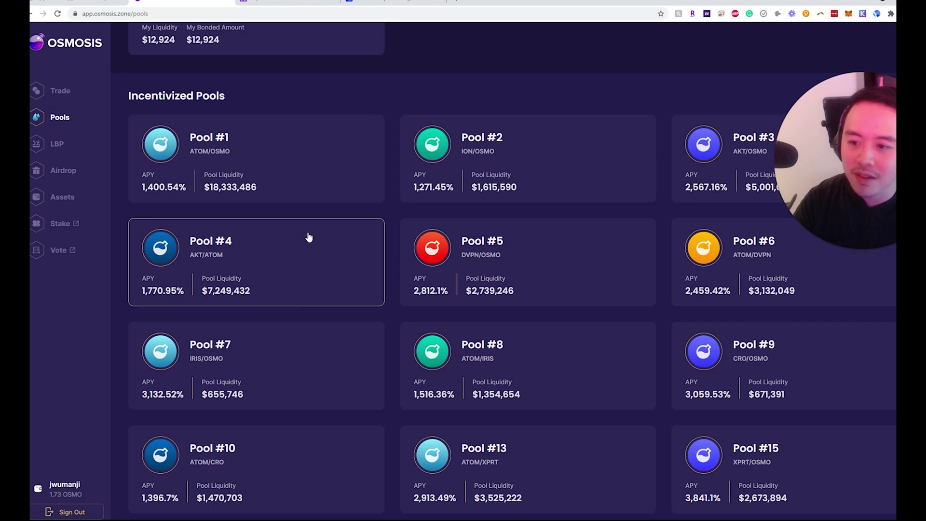
{"action": "mouse_move", "coordinate": [847, 188]}
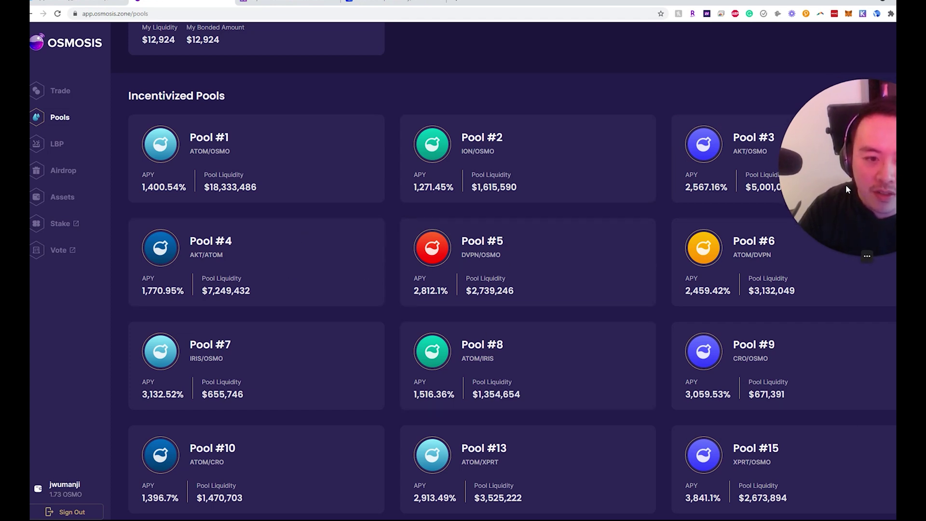
{"action": "left_click_drag", "start_coordinate": [848, 188], "coordinate": [860, 235]}
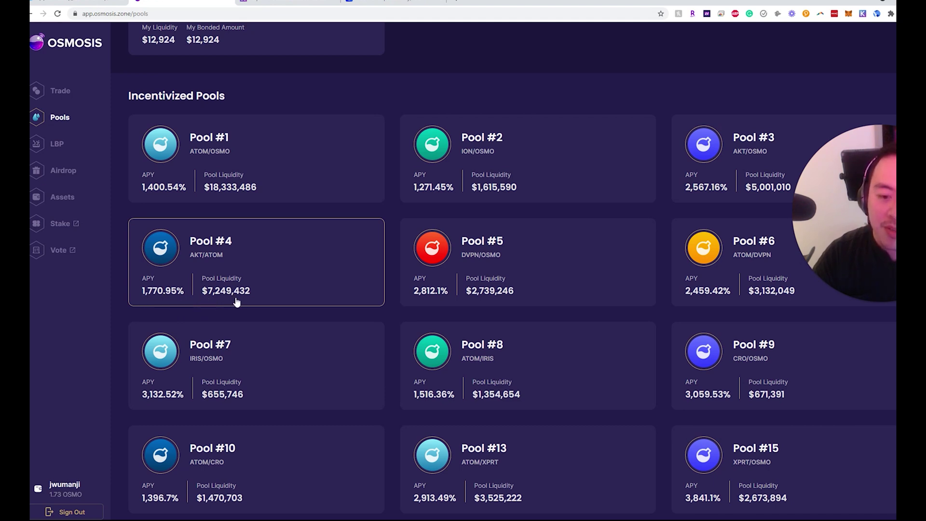
- Open the Pool #13 ATOM/XPRT page and highlight its 1-day, 7-day and 14-day bonding rates
{"action": "left_click", "coordinate": [485, 482]}
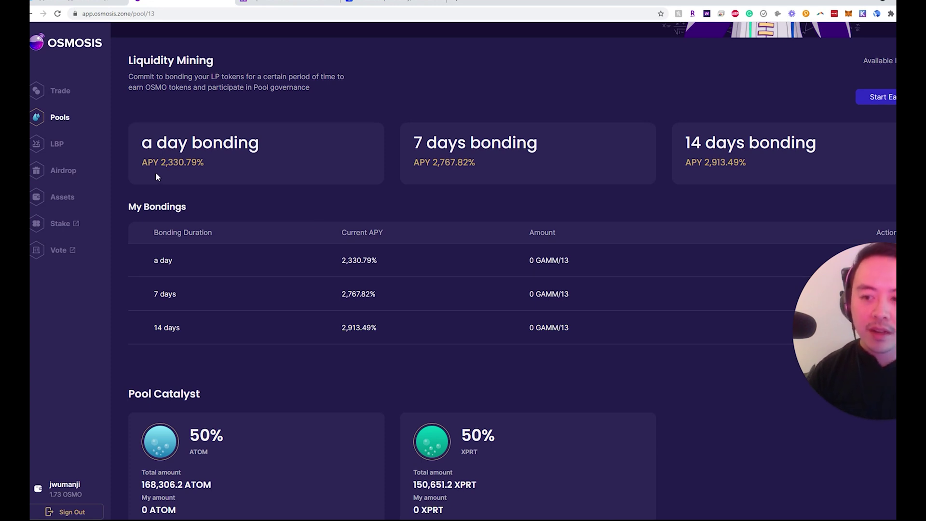
{"action": "mouse_move", "coordinate": [141, 148]}
{"action": "left_mouse_down"}
{"action": "mouse_move", "coordinate": [218, 159]}
{"action": "mouse_move", "coordinate": [141, 162]}
{"action": "left_mouse_up"}
{"action": "left_click", "coordinate": [210, 164]}
{"action": "left_click_drag", "start_coordinate": [413, 143], "coordinate": [548, 152]}
{"action": "left_click", "coordinate": [617, 151]}
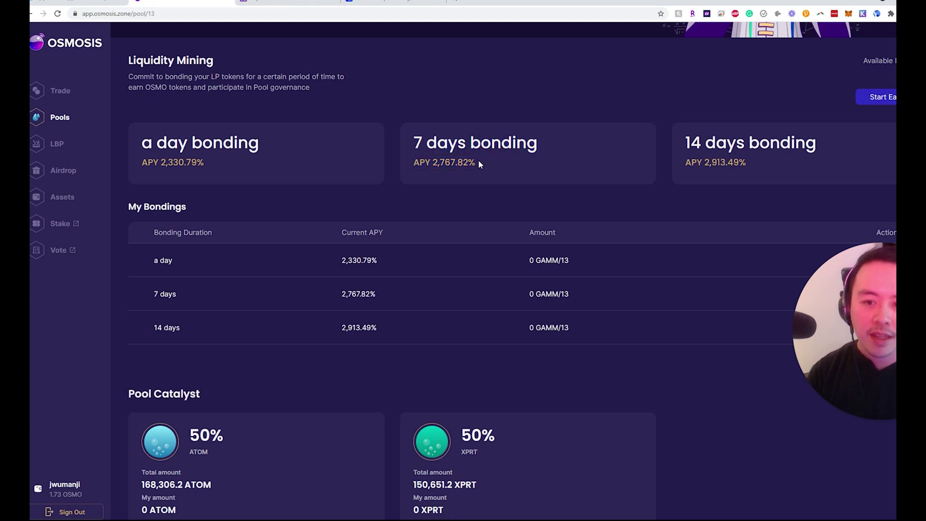
{"action": "left_click_drag", "start_coordinate": [478, 161], "coordinate": [401, 158]}
{"action": "left_click_drag", "start_coordinate": [683, 140], "coordinate": [695, 180]}
{"action": "left_click", "coordinate": [763, 169]}
{"action": "left_click_drag", "start_coordinate": [864, 314], "coordinate": [747, 384]}
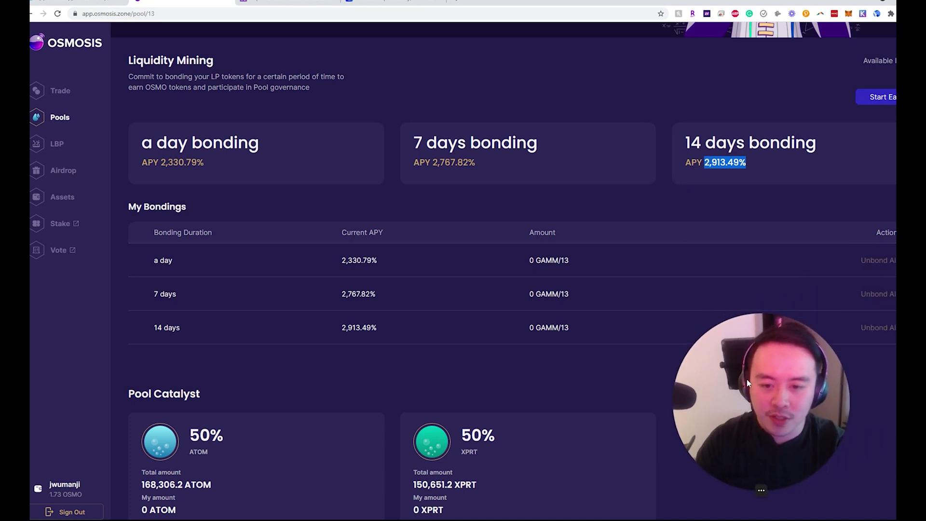
- Compare the bonding card APYs again: 2,330.79% for one day and 2,767.82% for 7 days
{"action": "triple_click", "coordinate": [512, 163]}
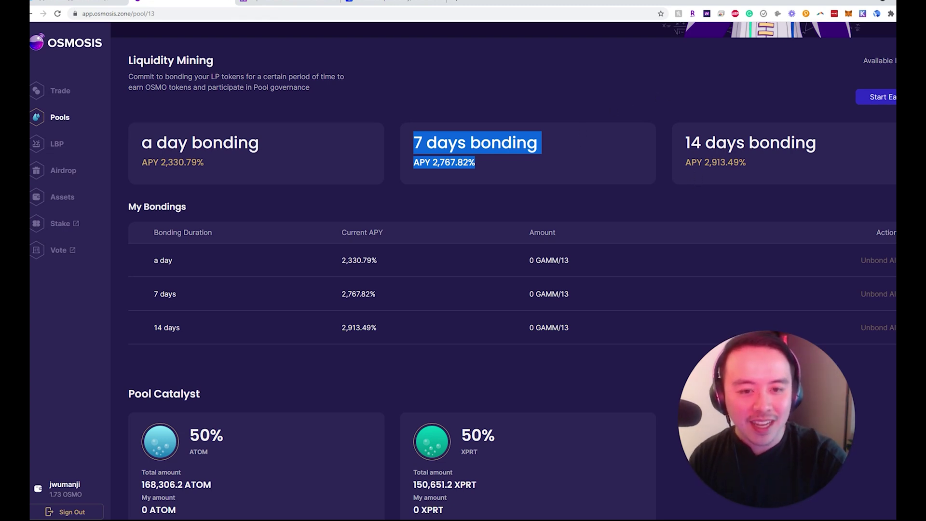
{"action": "left_click_drag", "start_coordinate": [685, 139], "coordinate": [756, 162]}
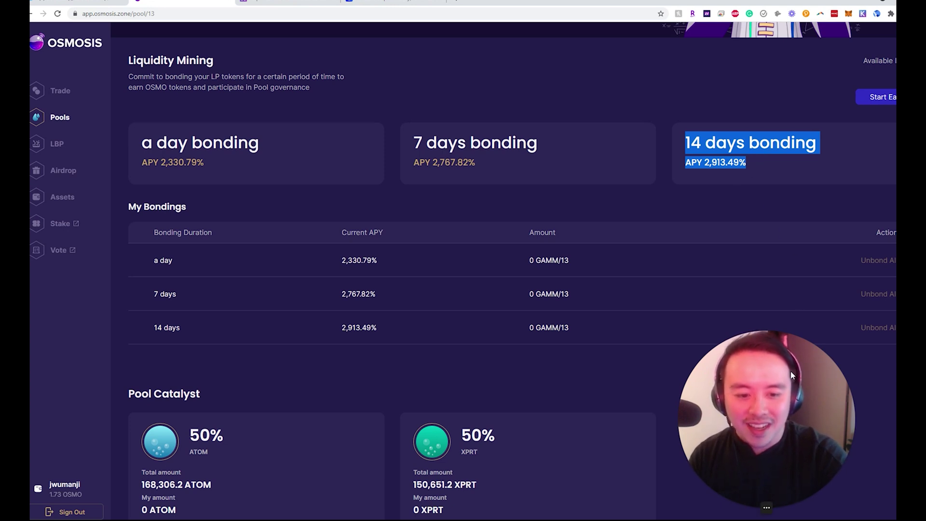
{"action": "left_click_drag", "start_coordinate": [792, 360], "coordinate": [843, 294]}
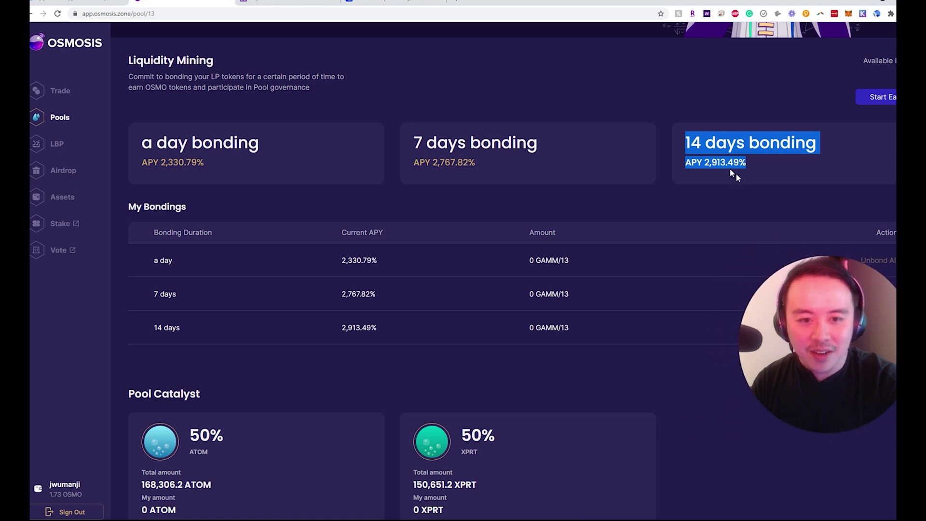
{"action": "left_click", "coordinate": [736, 174]}
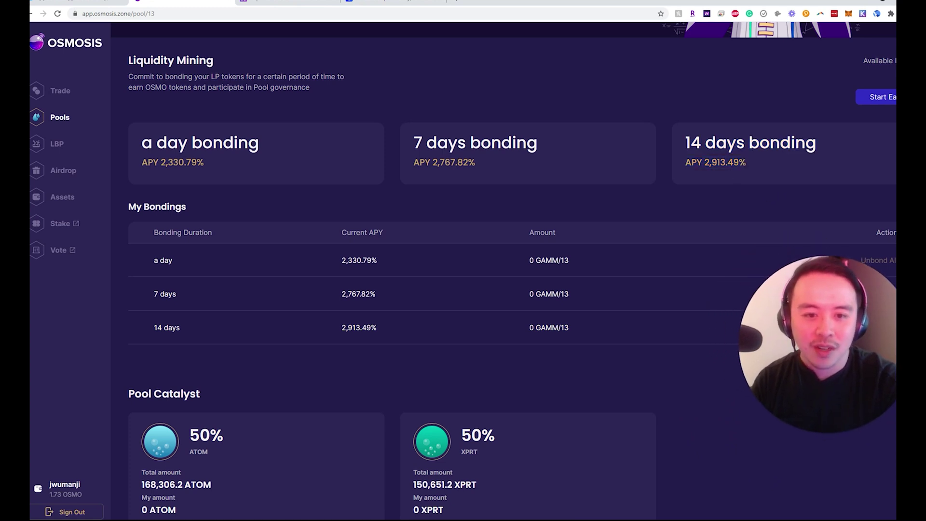
{"action": "left_click_drag", "start_coordinate": [168, 163], "coordinate": [184, 163]}
{"action": "left_click_drag", "start_coordinate": [463, 174], "coordinate": [432, 164]}
{"action": "left_click_drag", "start_coordinate": [215, 162], "coordinate": [160, 163]}
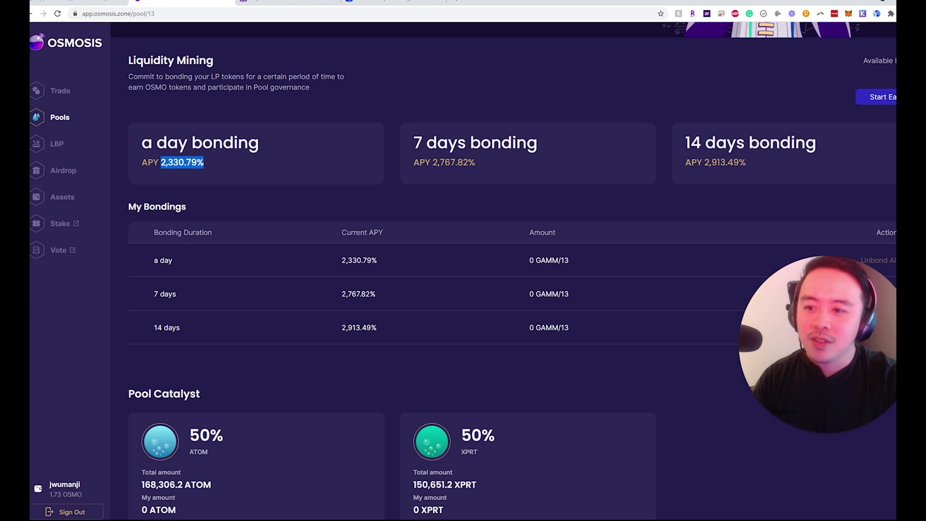
{"action": "left_click_drag", "start_coordinate": [413, 163], "coordinate": [479, 171]}
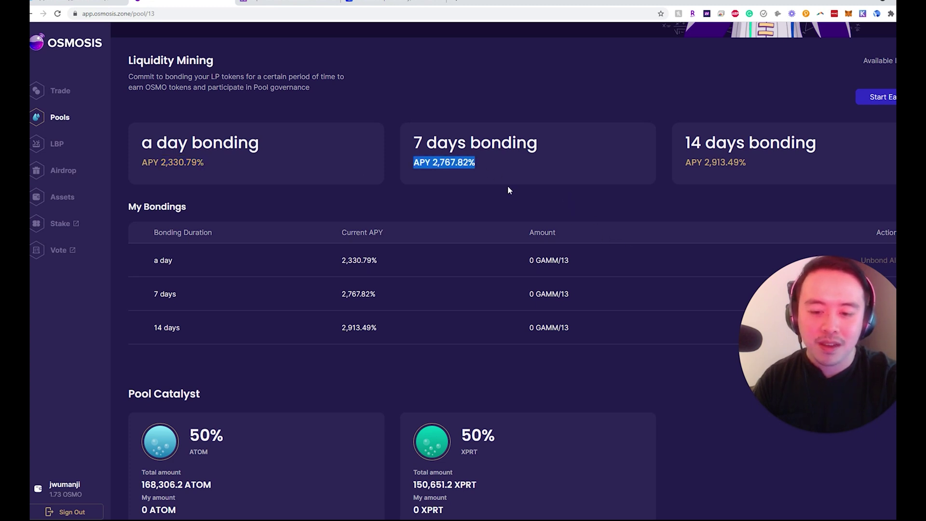
{"action": "scroll", "coordinate": [510, 186], "scroll_direction": "up", "scroll_amount": 3}
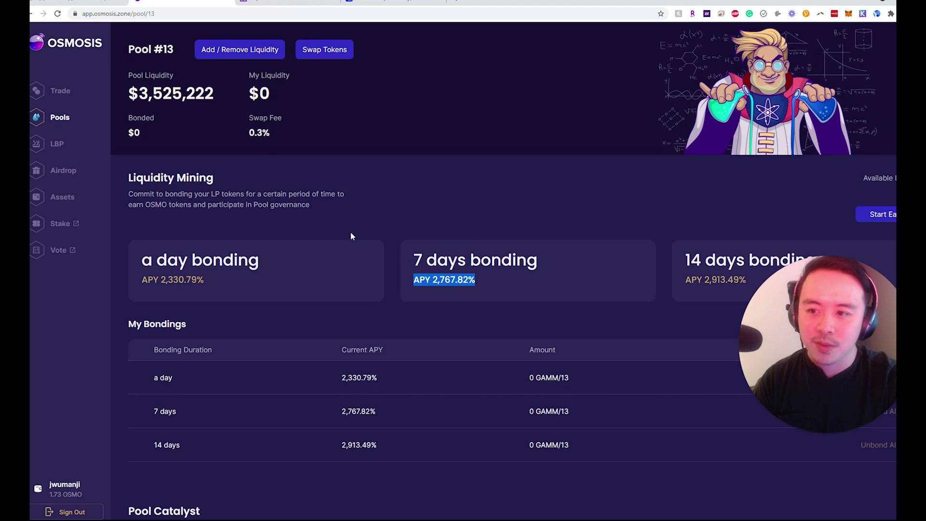
- Back on the Pools page, check the hours and minutes left on the reward distribution countdown
{"action": "left_click", "coordinate": [67, 92]}
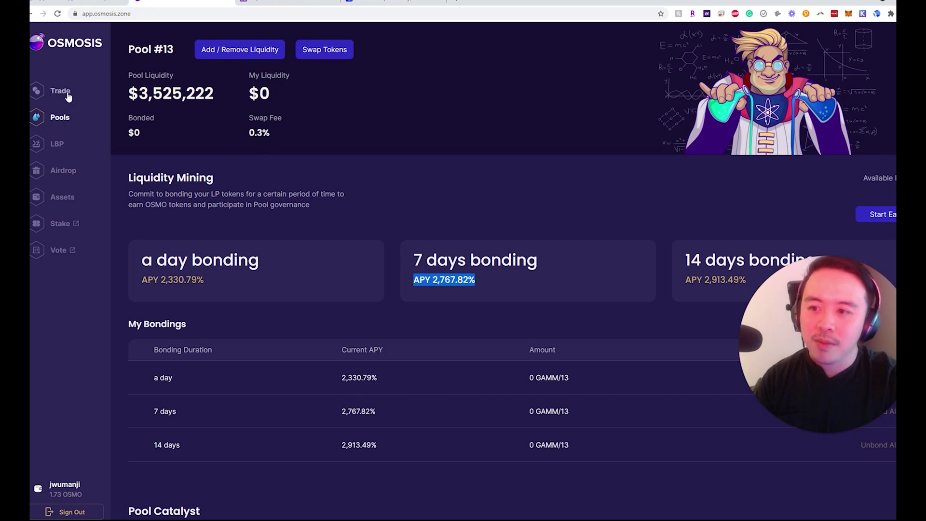
{"action": "left_click", "coordinate": [62, 118]}
{"action": "left_click_drag", "start_coordinate": [351, 93], "coordinate": [207, 86]}
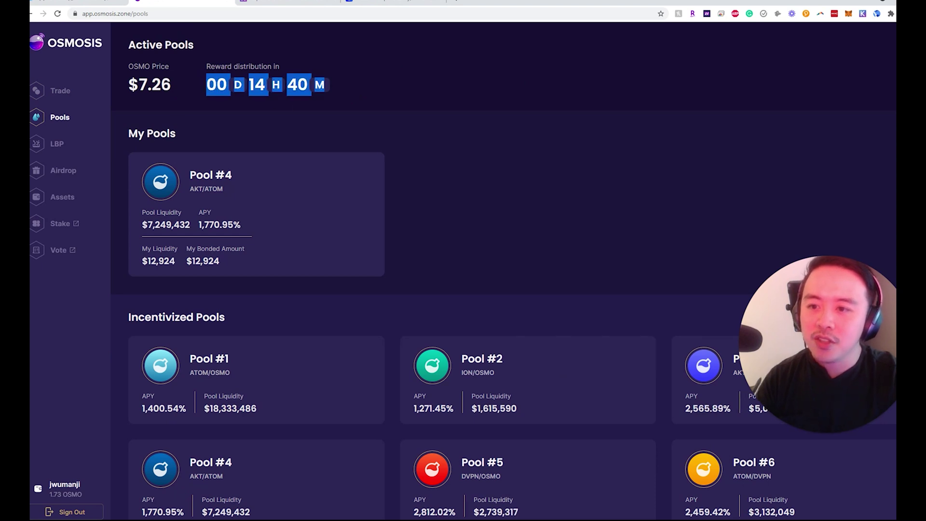
{"action": "left_click", "coordinate": [270, 90]}
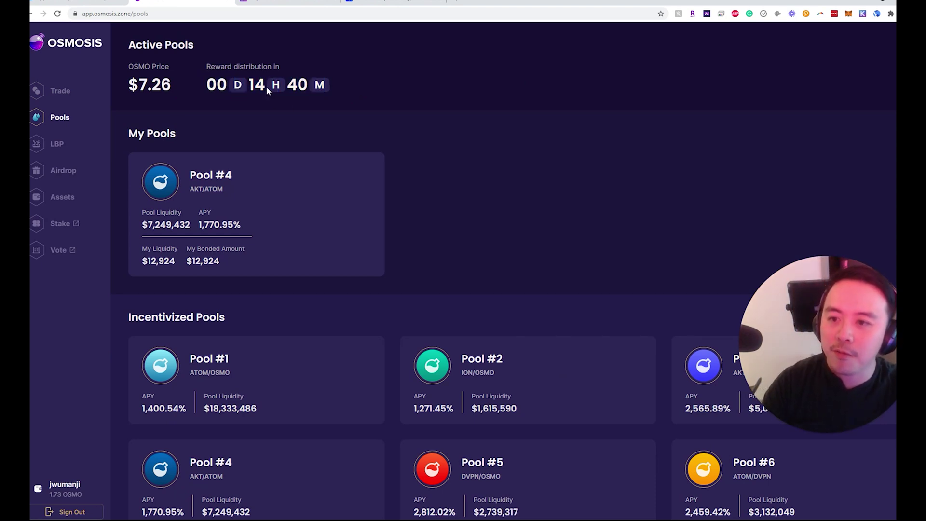
{"action": "left_click_drag", "start_coordinate": [266, 87], "coordinate": [287, 96]}
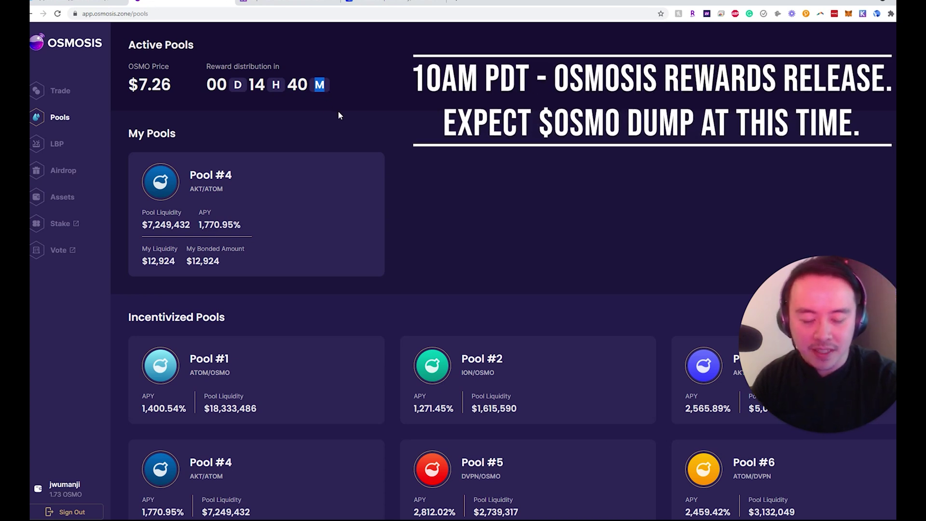
{"action": "left_click", "coordinate": [246, 87]}
- Check the OSMO price of 7.26 shown on the Pools page
{"action": "scroll", "coordinate": [455, 270], "scroll_direction": "down", "scroll_amount": 5}
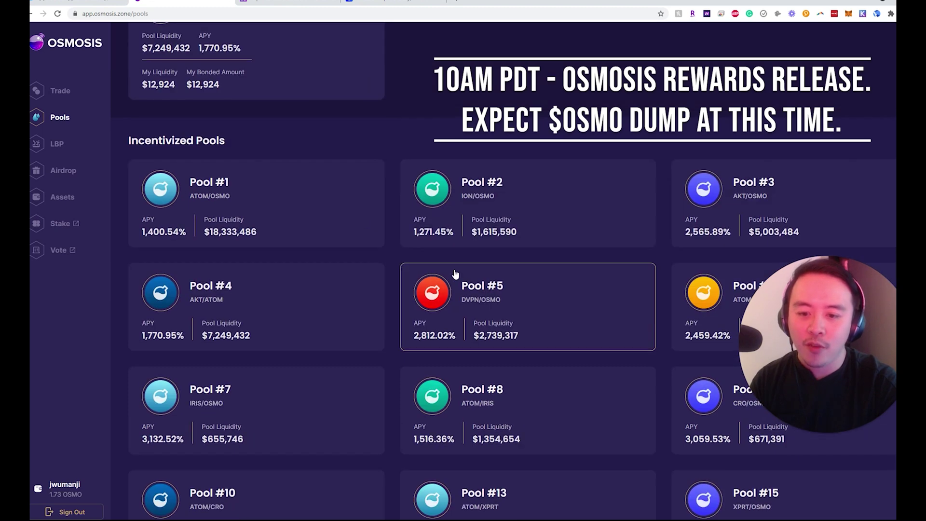
{"action": "scroll", "coordinate": [543, 297], "scroll_direction": "down", "scroll_amount": 4}
{"action": "scroll", "coordinate": [376, 309], "scroll_direction": "up", "scroll_amount": 9}
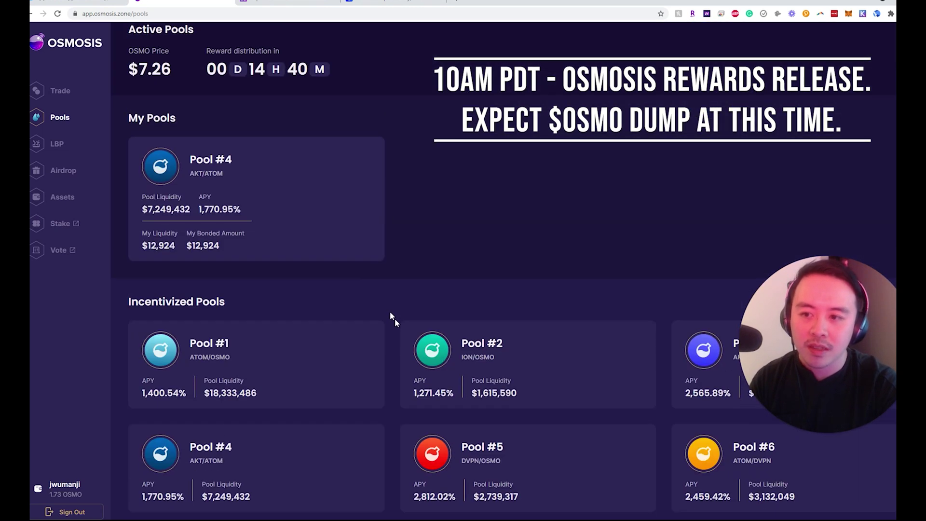
{"action": "left_click_drag", "start_coordinate": [309, 89], "coordinate": [153, 87]}
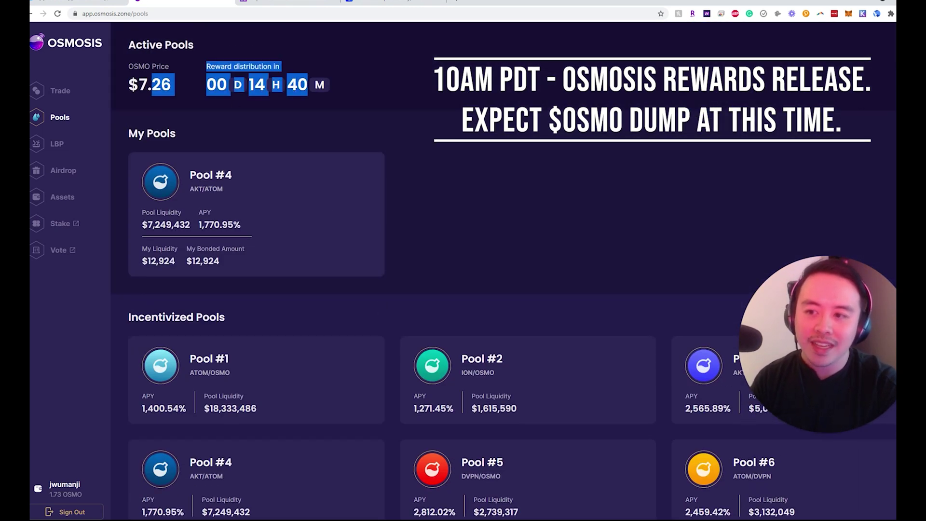
{"action": "double_click", "coordinate": [155, 84]}
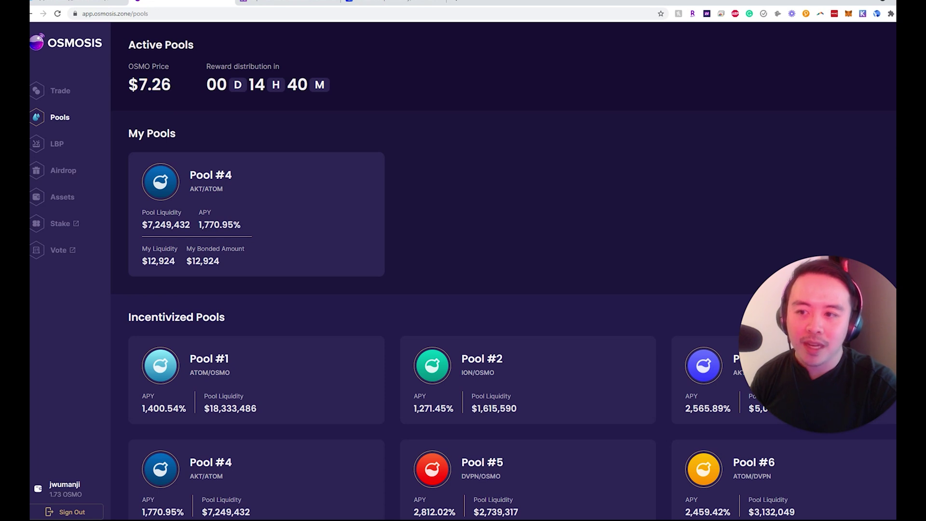
{"action": "left_click_drag", "start_coordinate": [139, 85], "coordinate": [170, 87]}
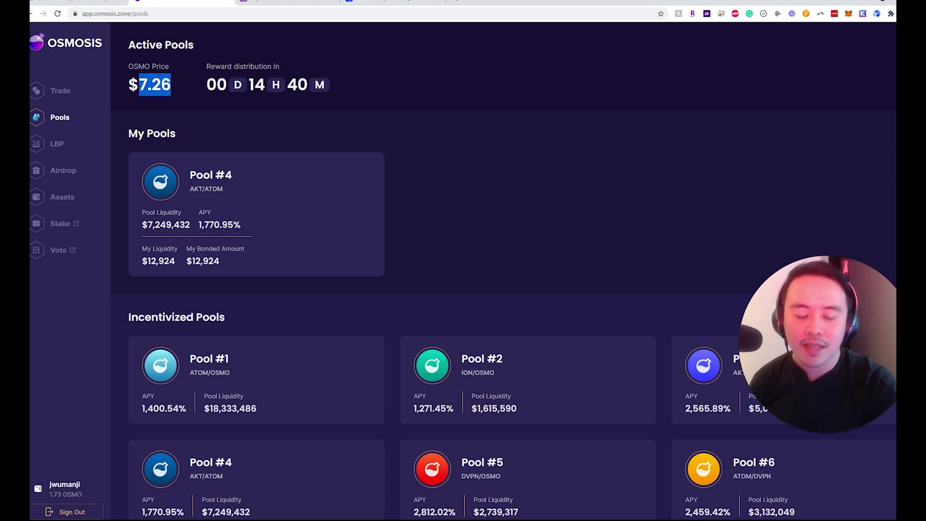
{"action": "left_click_drag", "start_coordinate": [139, 85], "coordinate": [160, 85]}
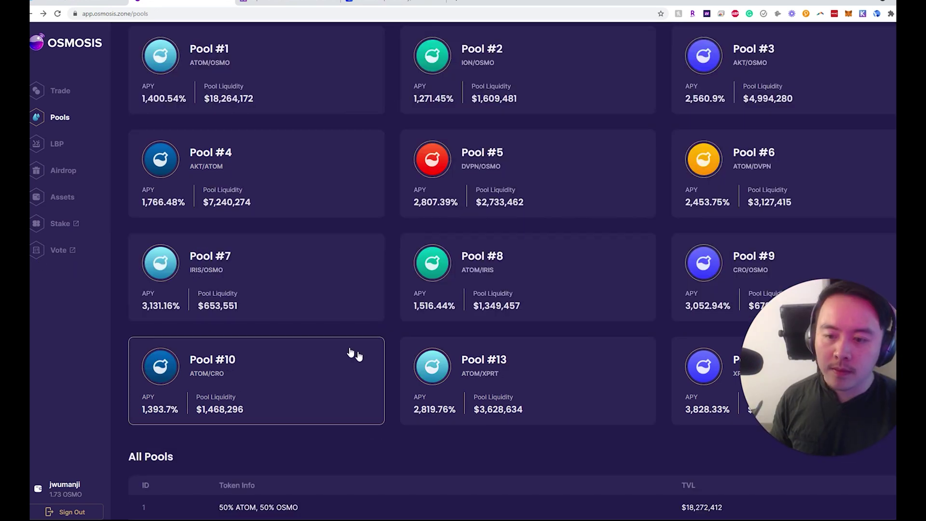
- Open Pool #13's detail page to view its Liquidity Mining bonding options
{"action": "scroll", "coordinate": [489, 367], "scroll_direction": "up", "scroll_amount": 7}
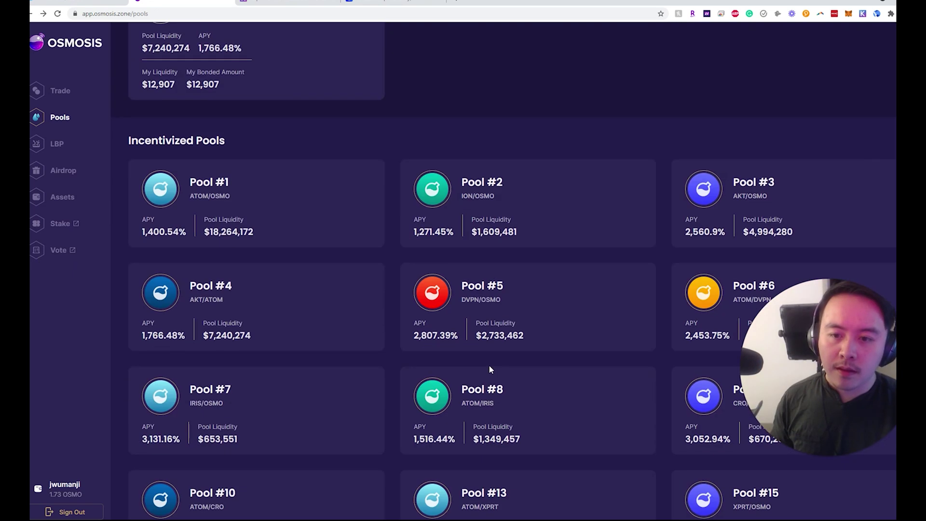
{"action": "scroll", "coordinate": [507, 252], "scroll_direction": "down", "scroll_amount": 6}
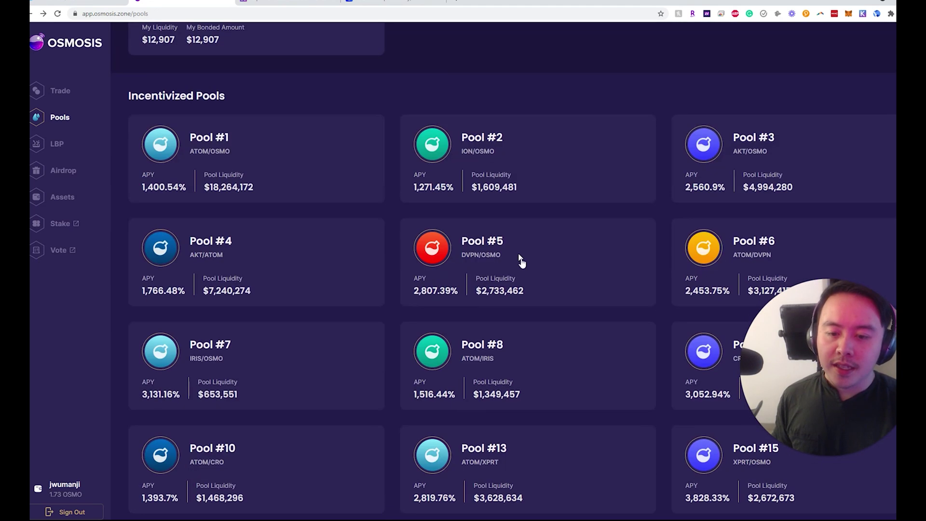
{"action": "scroll", "coordinate": [524, 344], "scroll_direction": "down", "scroll_amount": 1}
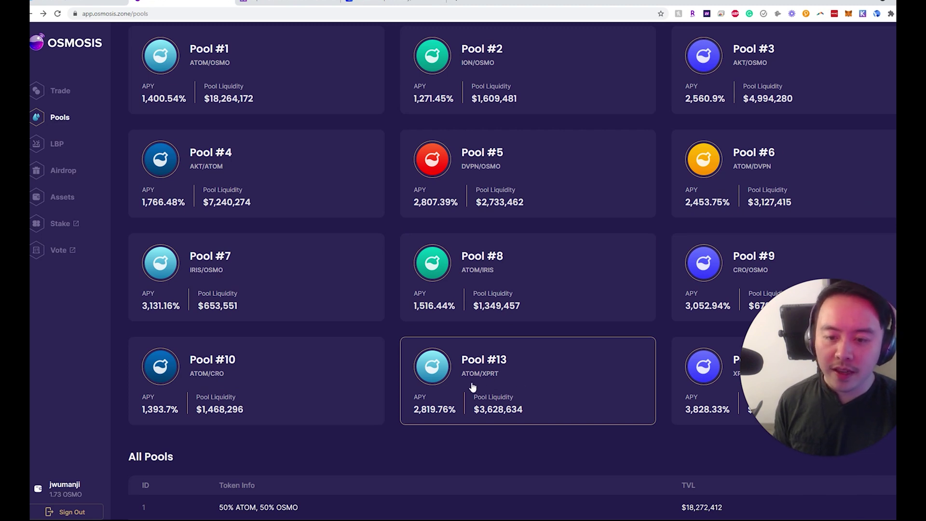
{"action": "left_click", "coordinate": [531, 377]}
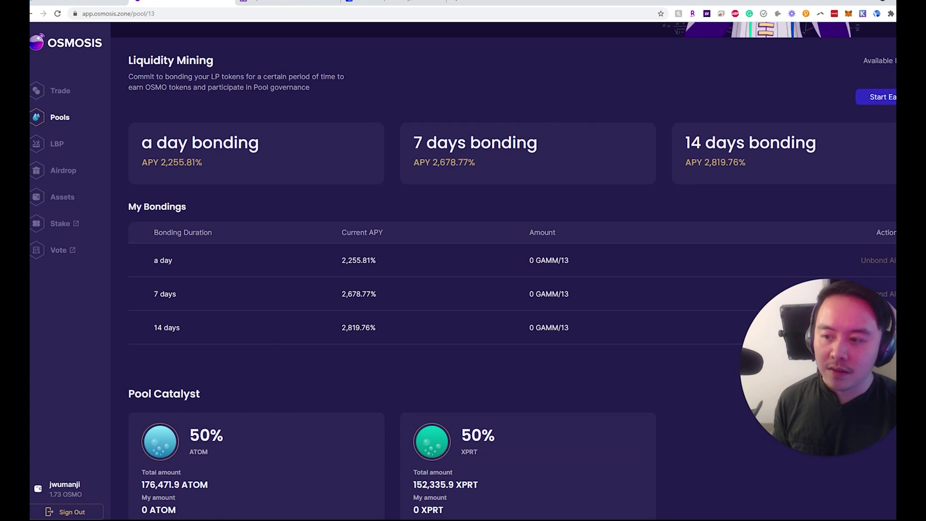
{"action": "left_click", "coordinate": [30, 18]}
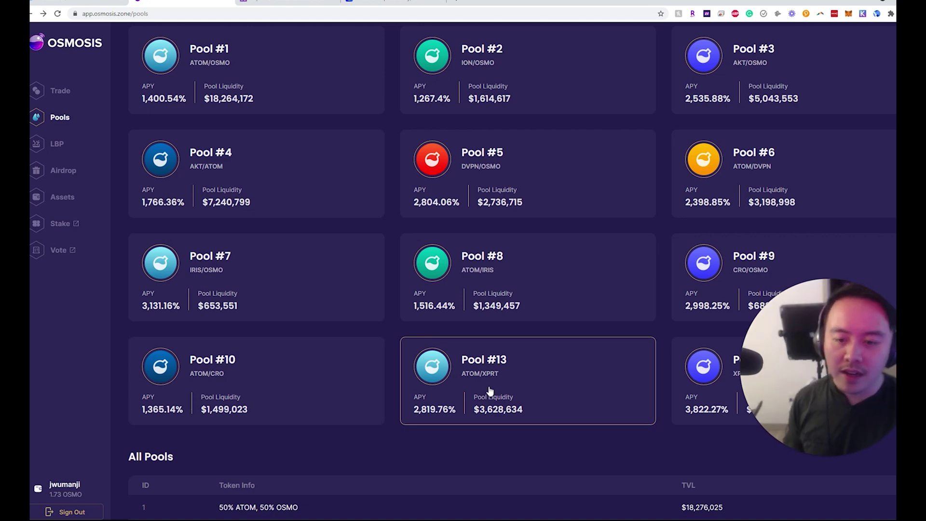
{"action": "scroll", "coordinate": [503, 381], "scroll_direction": "up", "scroll_amount": 6}
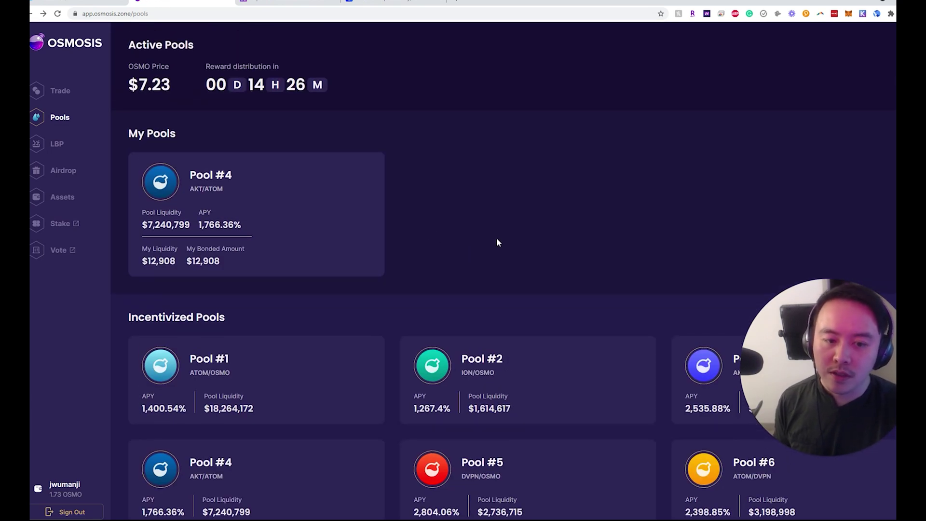
{"action": "scroll", "coordinate": [511, 250], "scroll_direction": "down", "scroll_amount": 7}
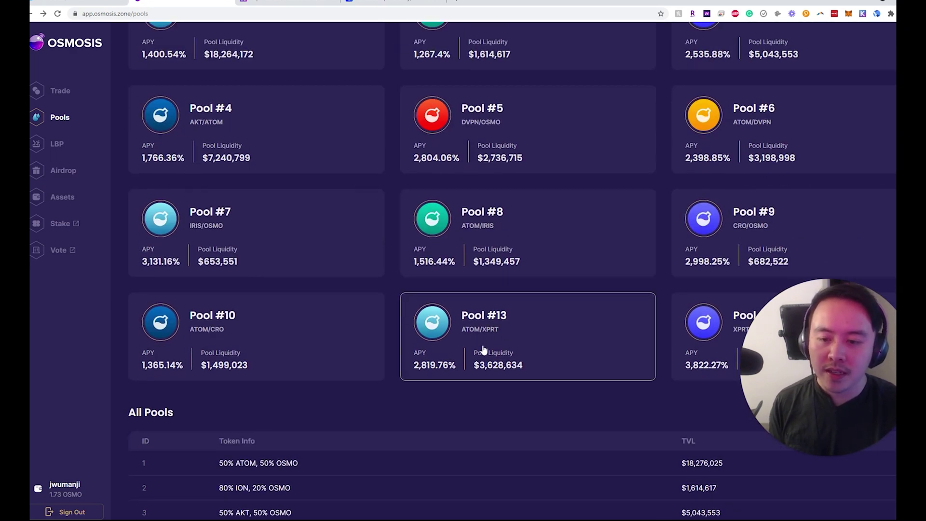
{"action": "left_click", "coordinate": [525, 356]}
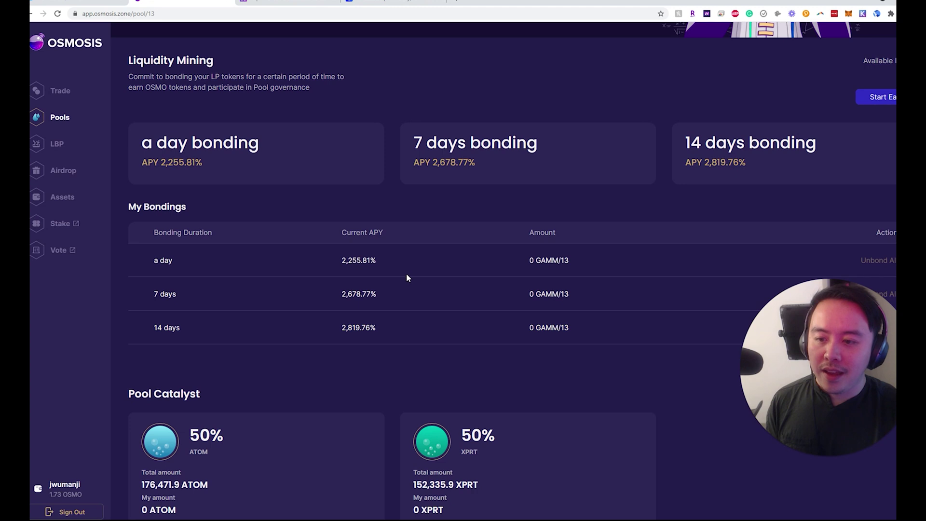
- Note Pool #13's 50% token weight split and return to the Trade swap page
{"action": "left_click_drag", "start_coordinate": [230, 438], "coordinate": [189, 436]}
{"action": "left_click", "coordinate": [189, 437]}
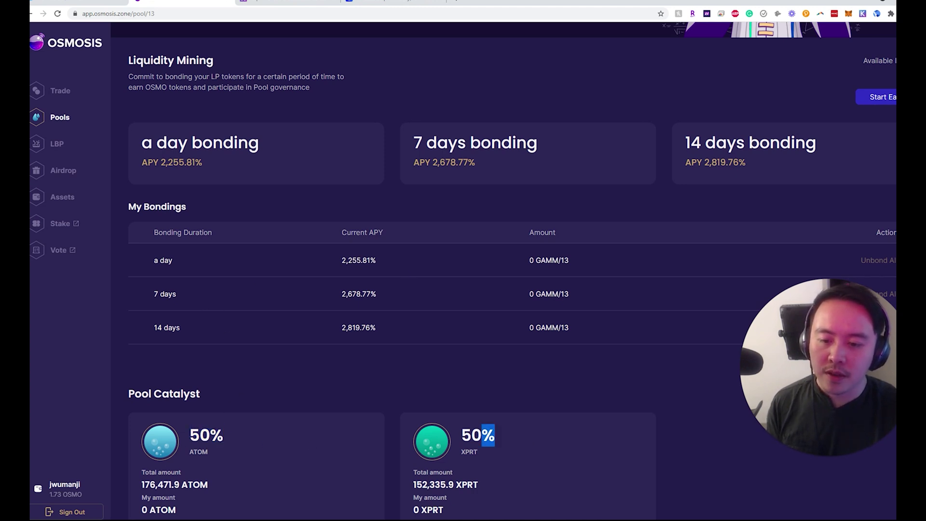
{"action": "scroll", "coordinate": [263, 289], "scroll_direction": "up", "scroll_amount": 4}
{"action": "left_click", "coordinate": [80, 95]}
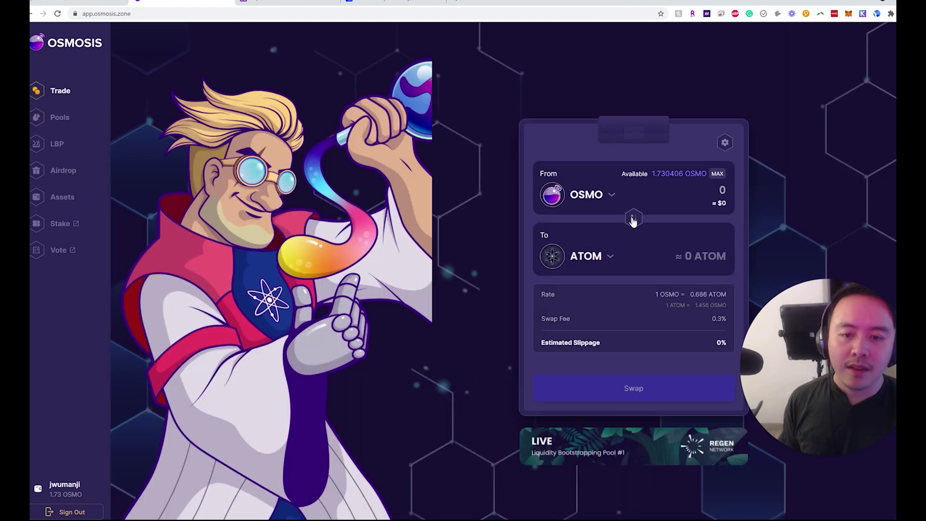
- Reverse the swap to sell ATOM for XPRT and enter an amount of 450 ATOM
{"action": "left_click", "coordinate": [635, 221]}
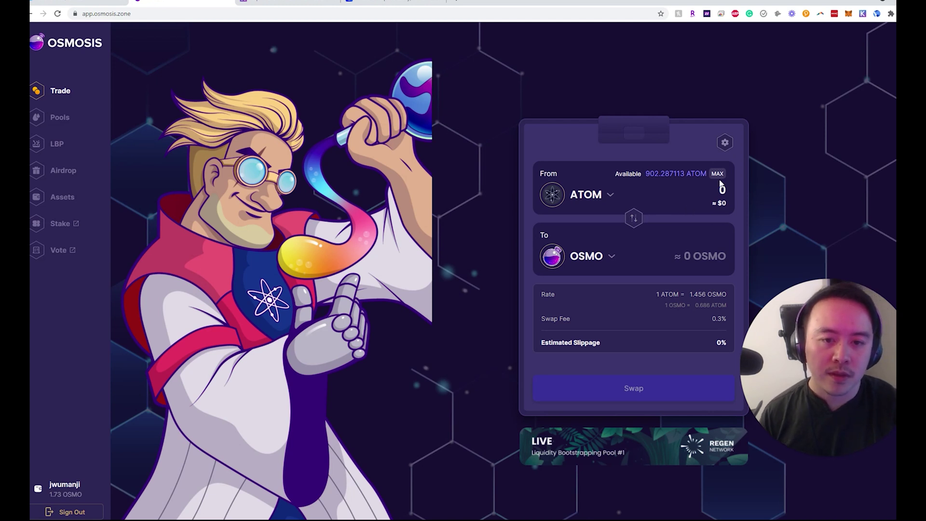
{"action": "left_click", "coordinate": [606, 258]}
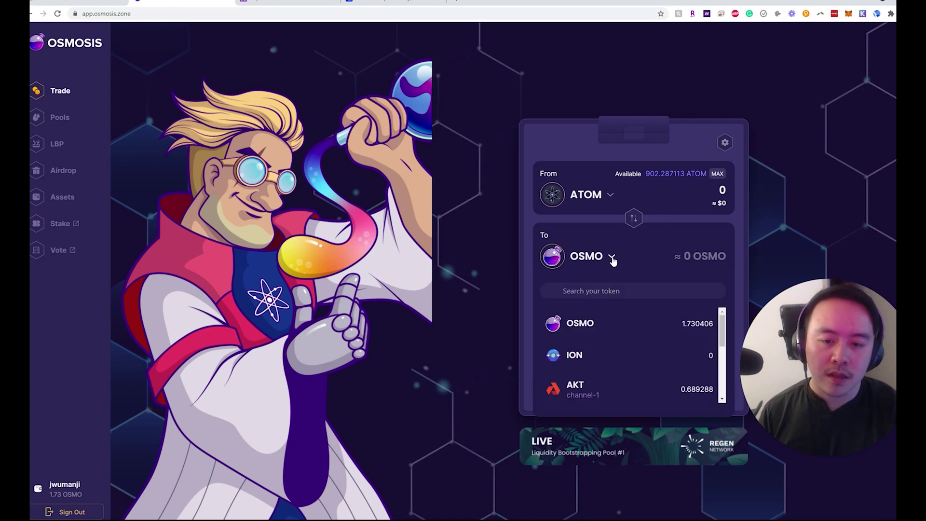
{"action": "left_click", "coordinate": [611, 384]}
{"action": "left_click", "coordinate": [718, 175]}
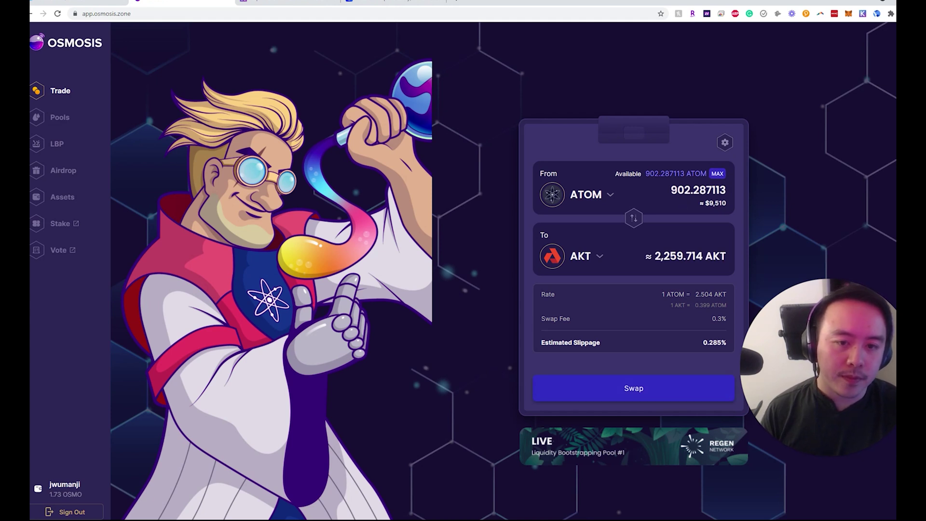
{"action": "left_click_drag", "start_coordinate": [671, 191], "coordinate": [732, 199]}
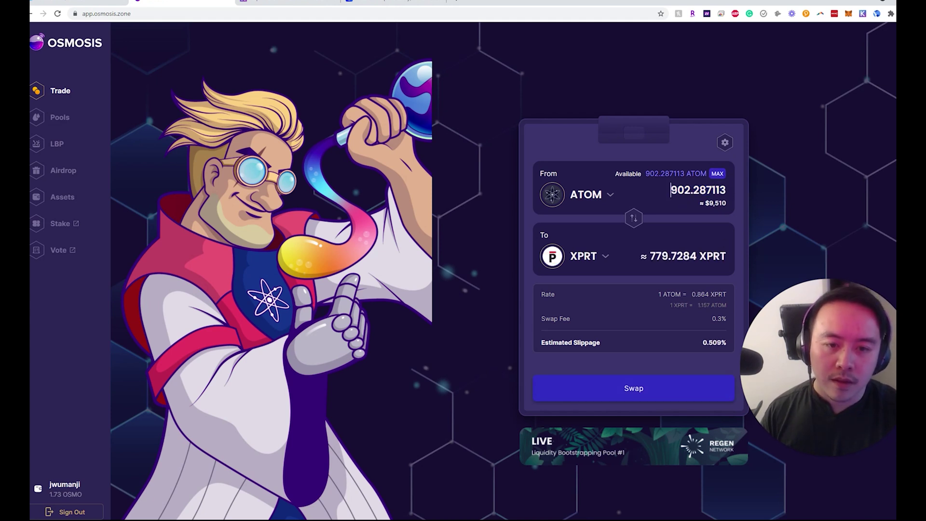
{"action": "left_click_drag", "start_coordinate": [671, 190], "coordinate": [742, 199]}
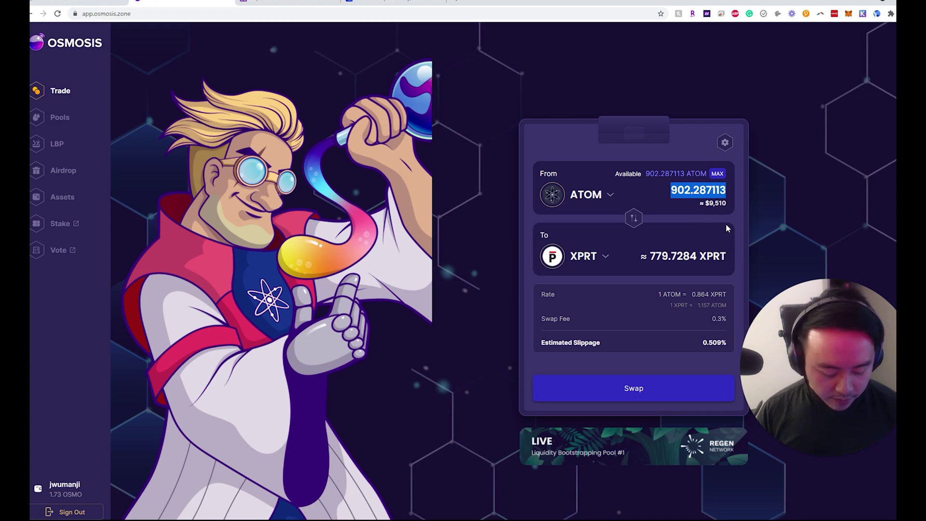
{"action": "type", "text": "450"}
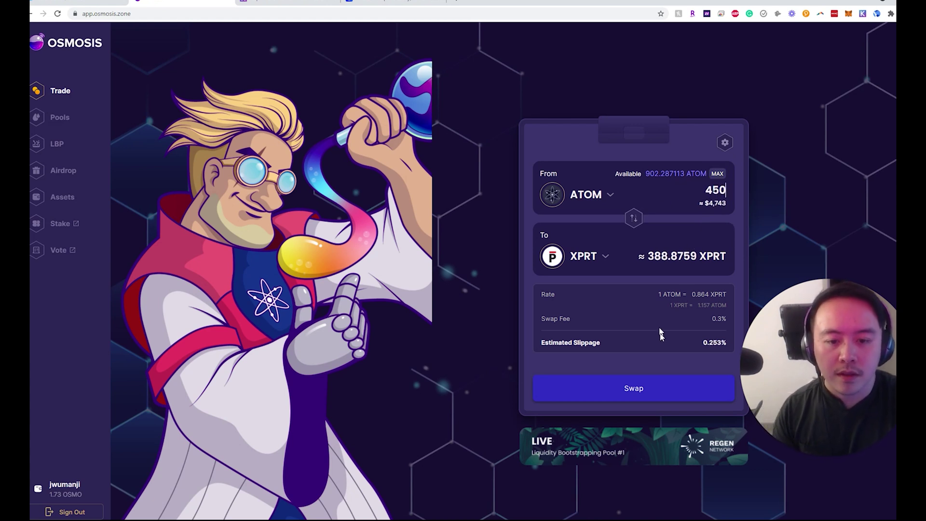
- Submit the swap and approve it in Keplr with the Low fee
{"action": "left_click", "coordinate": [673, 384]}
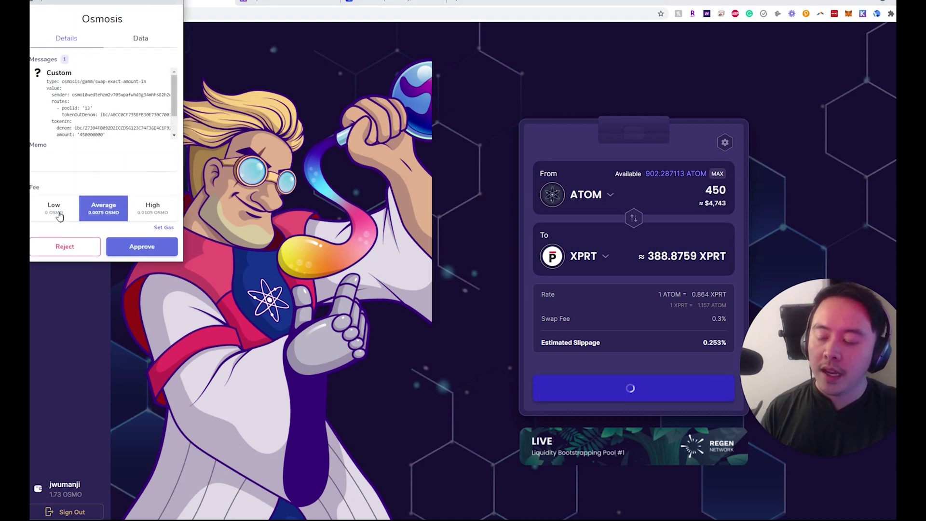
{"action": "left_click", "coordinate": [55, 209]}
{"action": "left_click", "coordinate": [142, 246]}
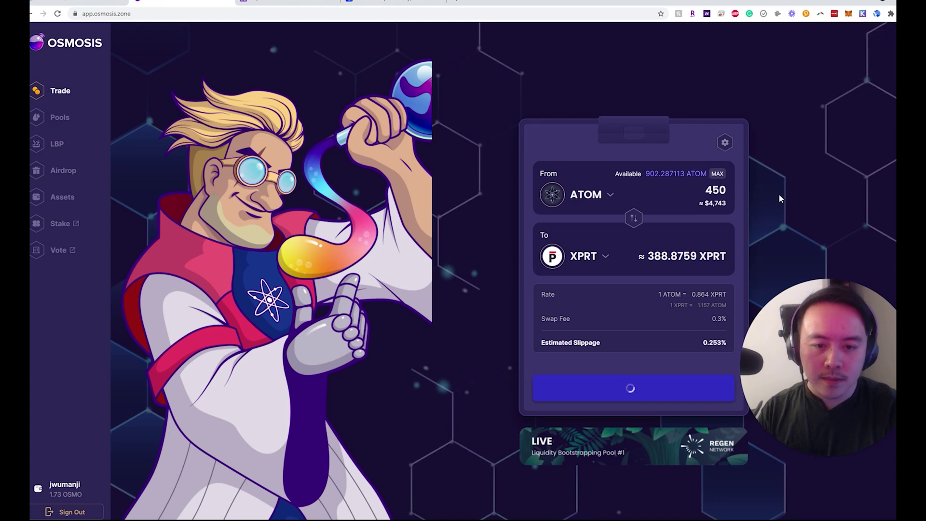
{"action": "left_click_drag", "start_coordinate": [823, 332], "coordinate": [848, 380]}
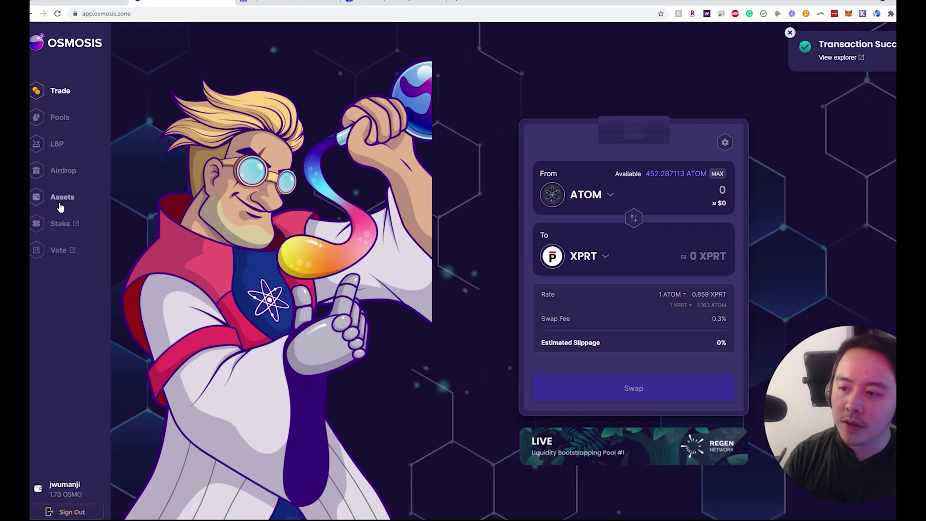
- Open Pool #13 from the Pools list and bring up its Add / Remove Liquidity form
{"action": "left_click", "coordinate": [57, 120]}
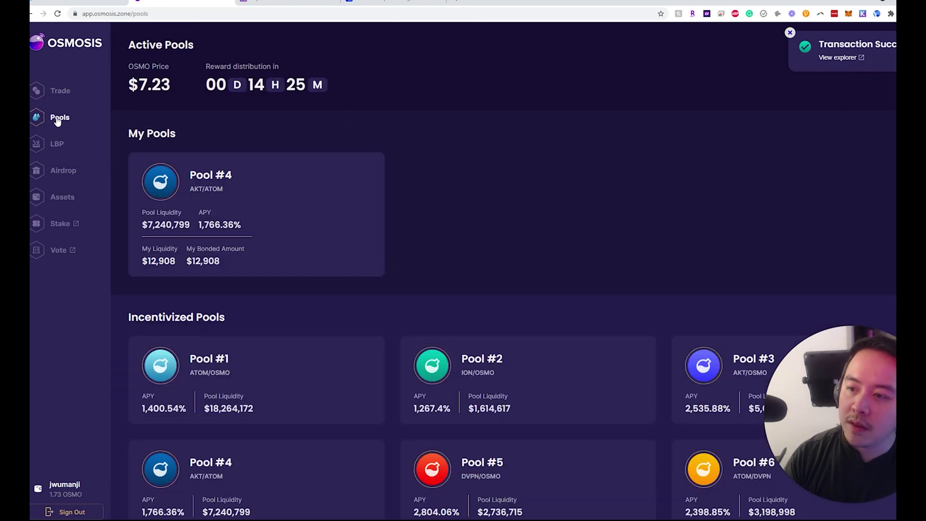
{"action": "scroll", "coordinate": [501, 261], "scroll_direction": "down", "scroll_amount": 10}
{"action": "left_click", "coordinate": [542, 265]}
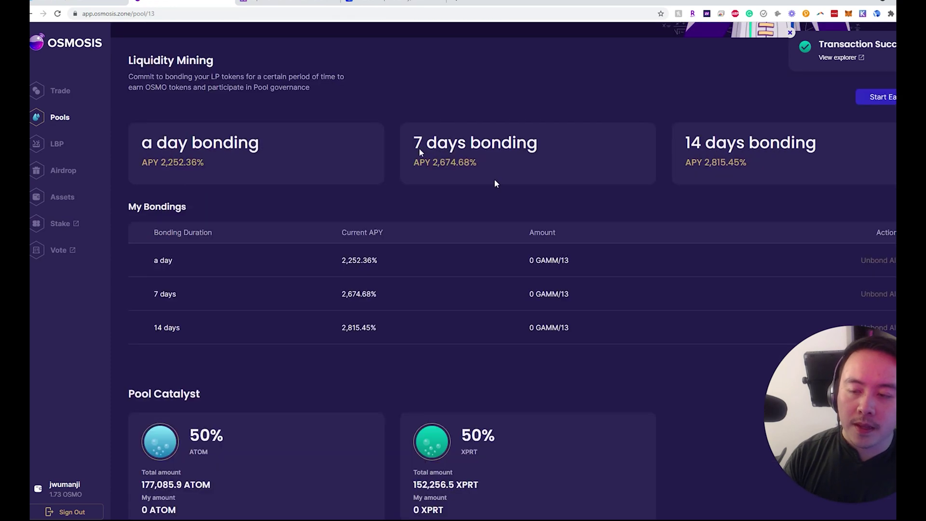
{"action": "scroll", "coordinate": [269, 179], "scroll_direction": "up", "scroll_amount": 3}
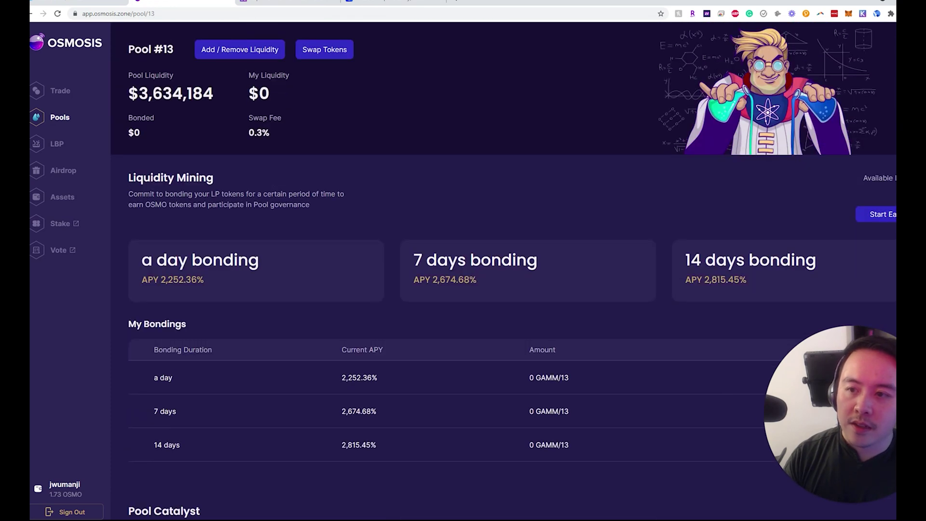
{"action": "left_click", "coordinate": [246, 53]}
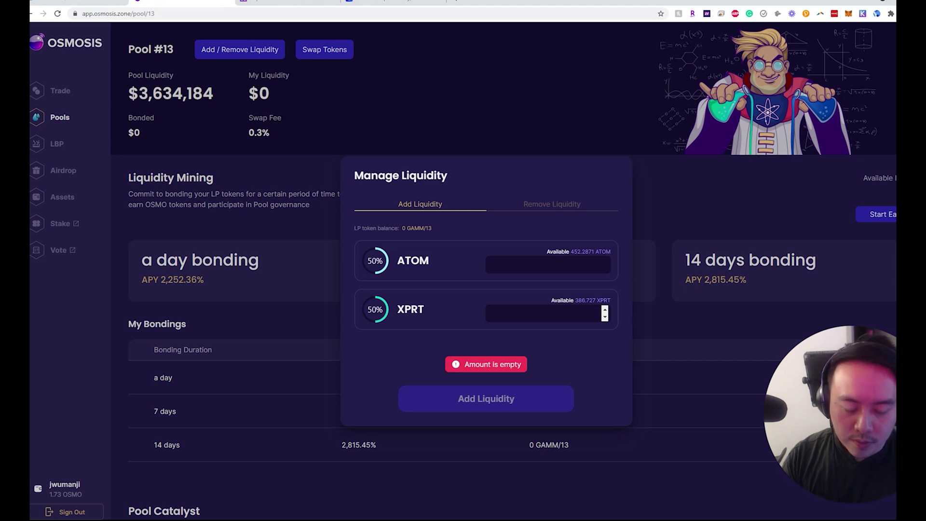
- Deposit 386.727 XPRT with 449 ATOM, approving at the Low fee in Keplr
{"action": "type", "text": "38"}
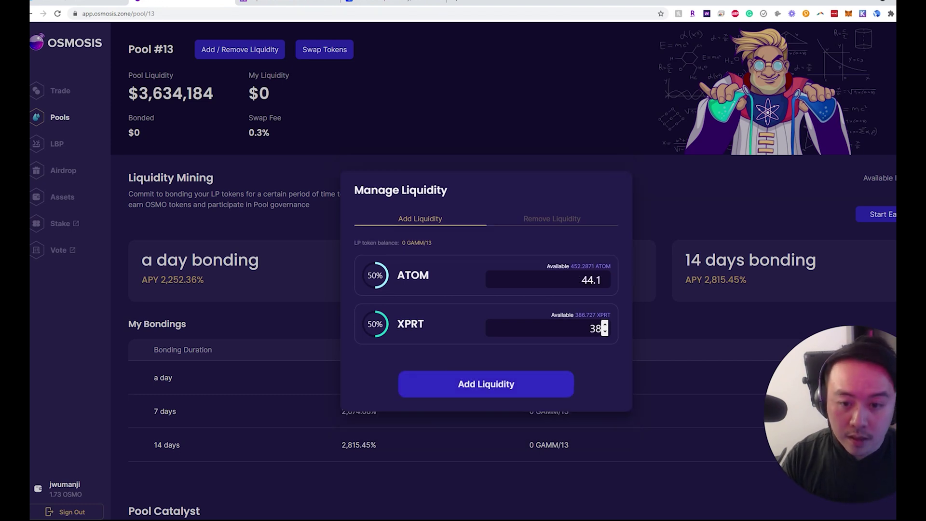
{"action": "type", "text": "6"}
{"action": "type", "text": ".727"}
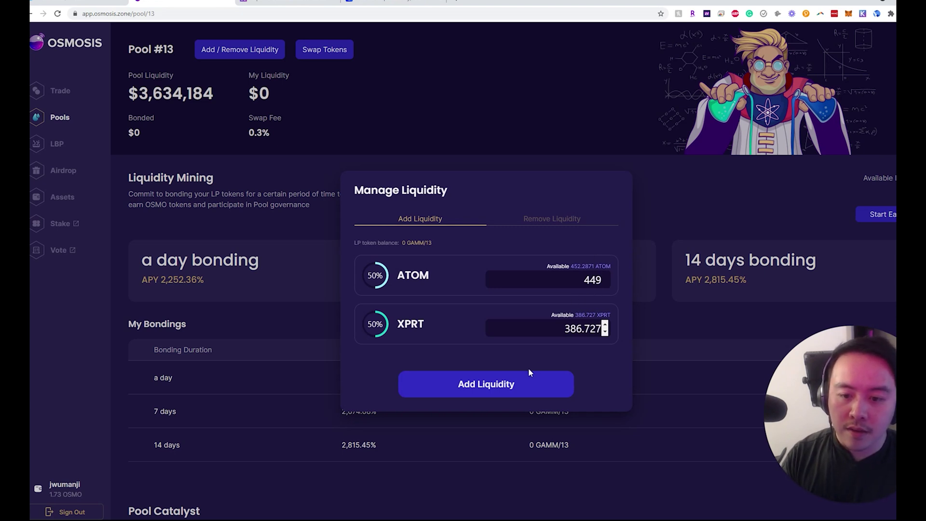
{"action": "left_click", "coordinate": [512, 382]}
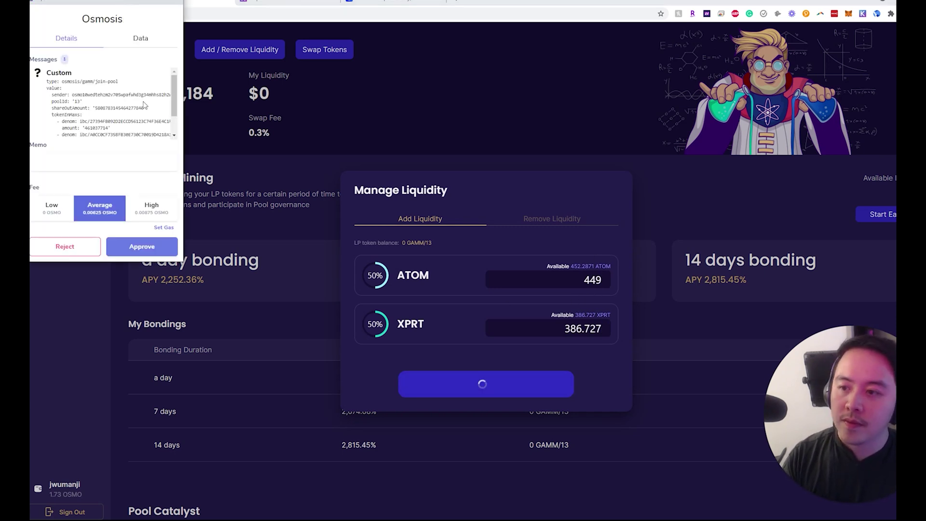
{"action": "left_click", "coordinate": [52, 207]}
{"action": "left_click", "coordinate": [142, 247]}
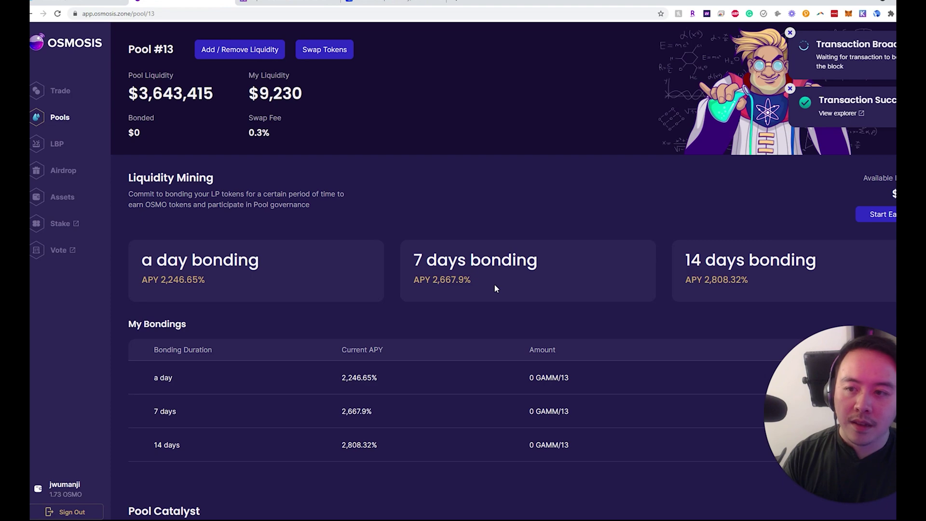
{"action": "scroll", "coordinate": [322, 220], "scroll_direction": "down", "scroll_amount": 2}
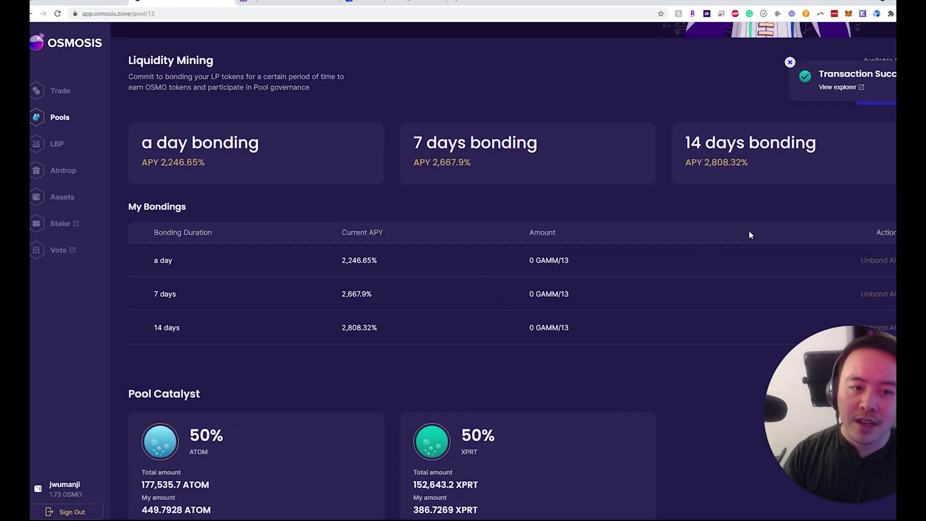
{"action": "scroll", "coordinate": [584, 236], "scroll_direction": "up", "scroll_amount": 2}
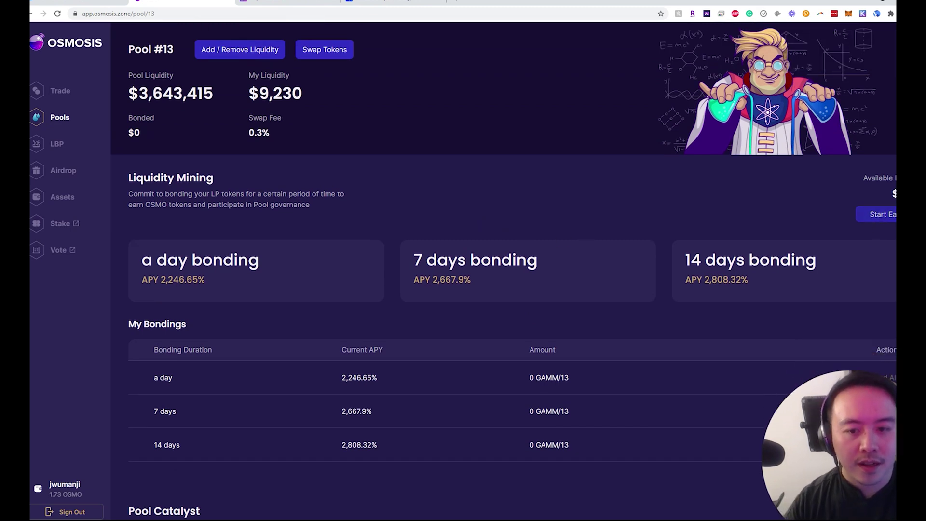
- Attempt to bond the full LP token balance, approving at the Low fee in Keplr
{"action": "left_click", "coordinate": [883, 214]}
{"action": "left_click", "coordinate": [480, 256]}
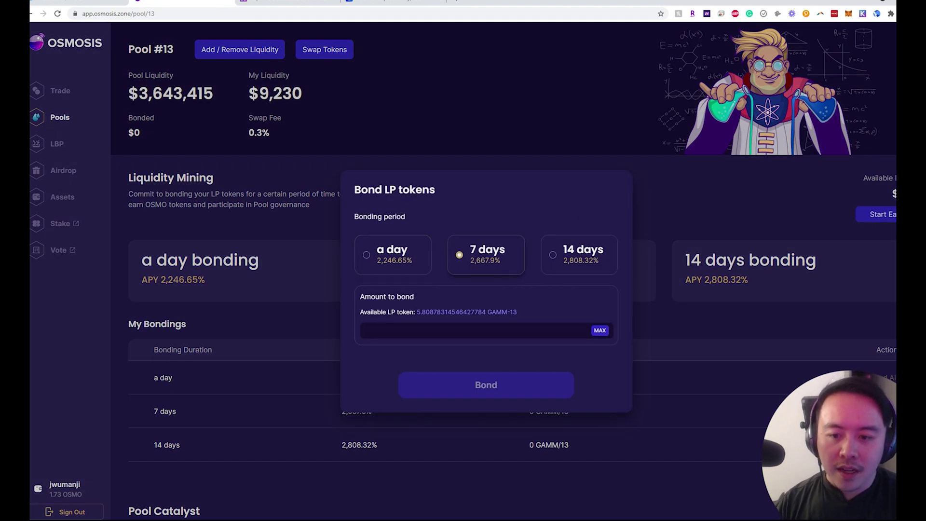
{"action": "left_click", "coordinate": [599, 330]}
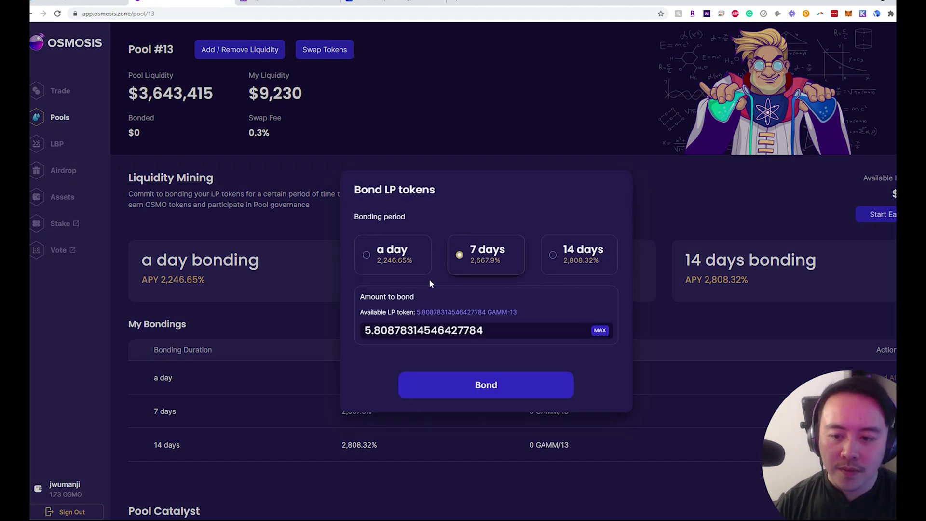
{"action": "left_click", "coordinate": [473, 385]}
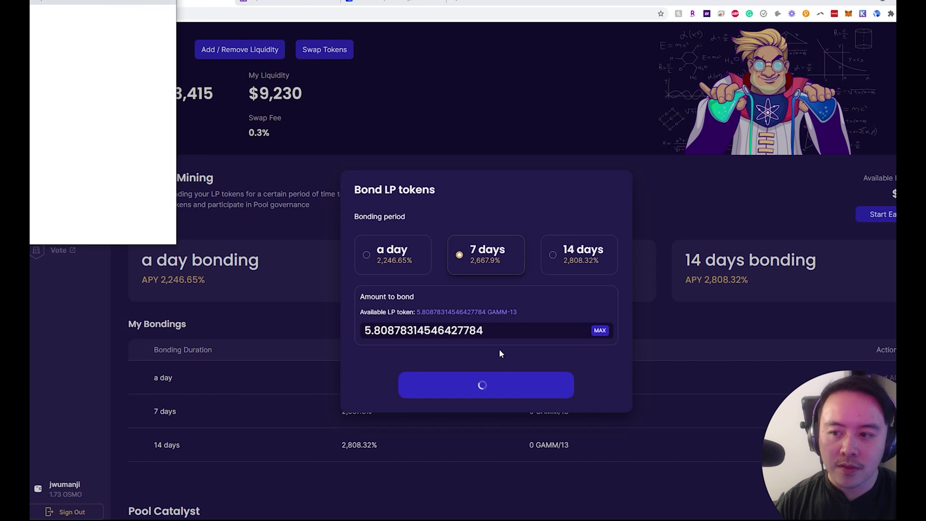
{"action": "left_click", "coordinate": [53, 209]}
{"action": "left_click", "coordinate": [149, 245]}
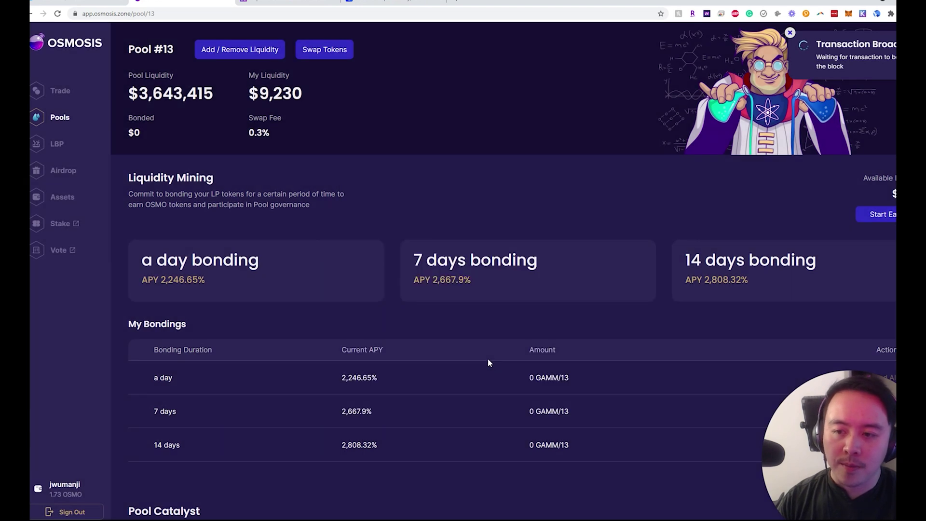
- Retry bonding the full LP token balance and approve it in the wallet
{"action": "left_click", "coordinate": [880, 226]}
{"action": "left_click", "coordinate": [486, 250]}
{"action": "left_click", "coordinate": [600, 331]}
{"action": "left_click", "coordinate": [442, 385]}
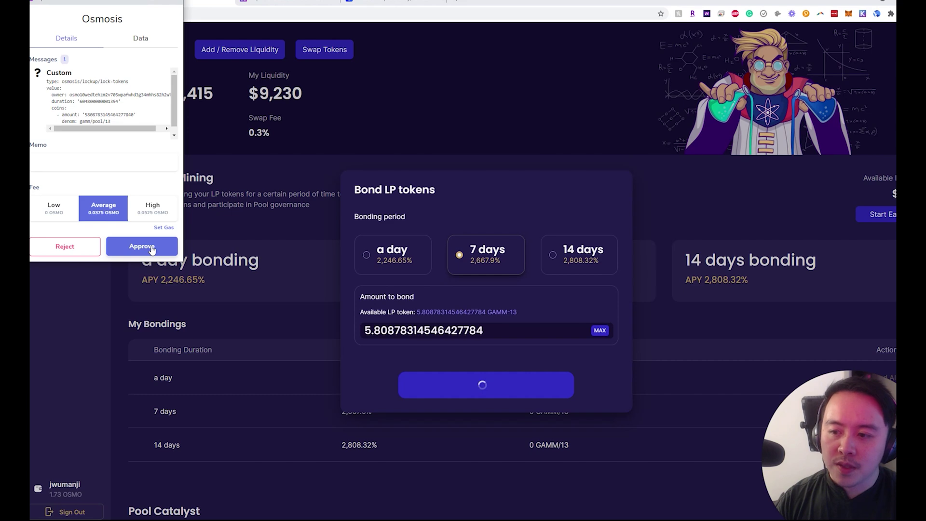
{"action": "left_click", "coordinate": [142, 248]}
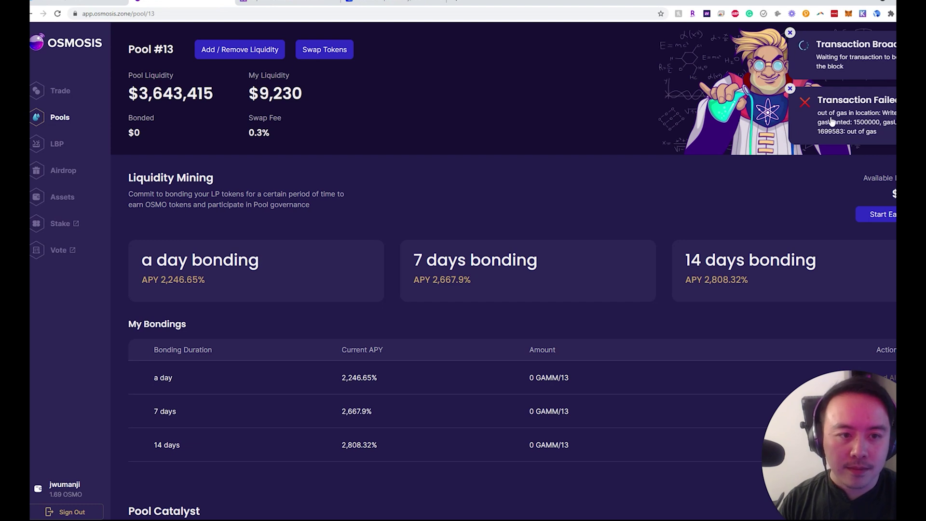
- Bond all LP tokens for one day, editing the gas limit in Keplr before approving
{"action": "left_click", "coordinate": [878, 217]}
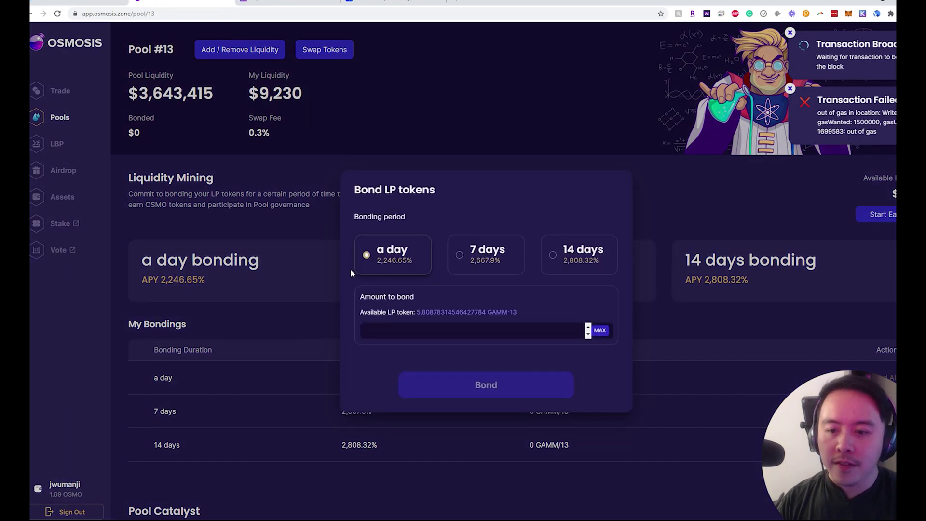
{"action": "left_click", "coordinate": [599, 330]}
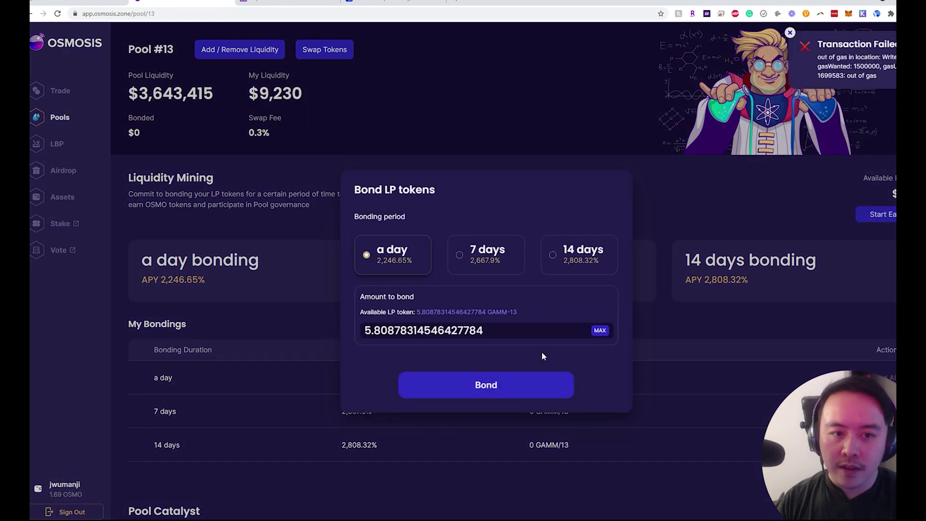
{"action": "left_click", "coordinate": [487, 386]}
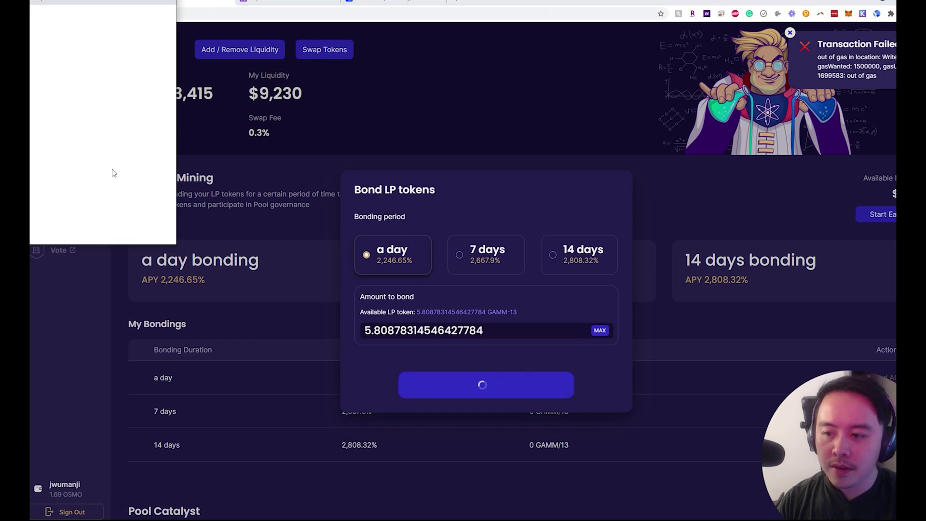
{"action": "left_click", "coordinate": [163, 227]}
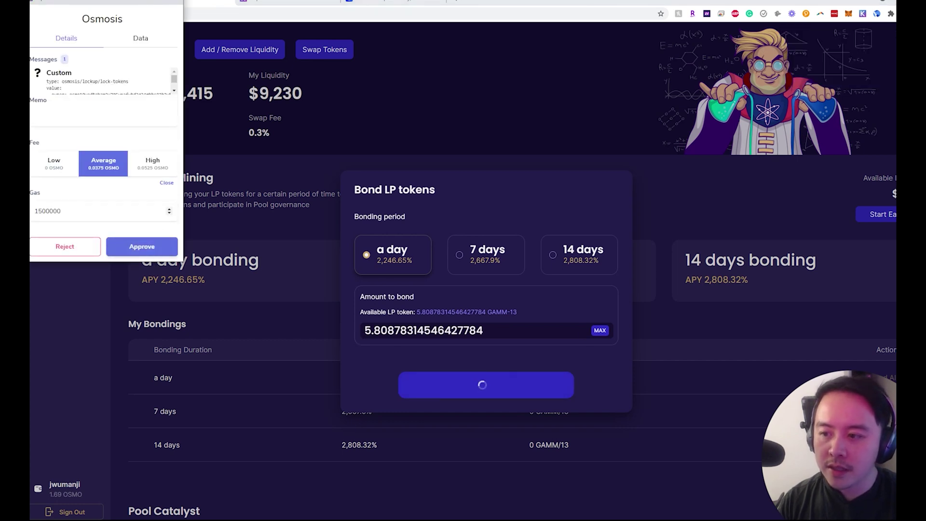
{"action": "left_click_drag", "start_coordinate": [34, 211], "coordinate": [39, 211]}
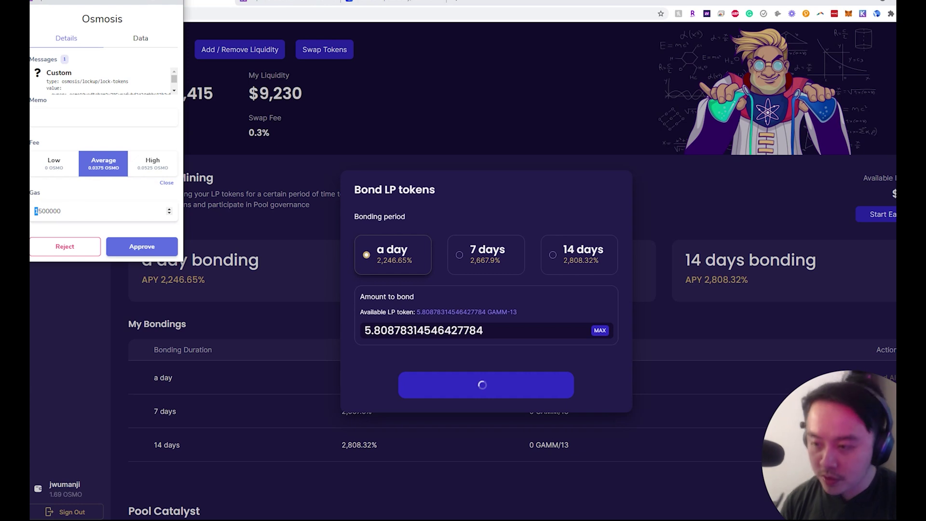
{"action": "left_click", "coordinate": [141, 244]}
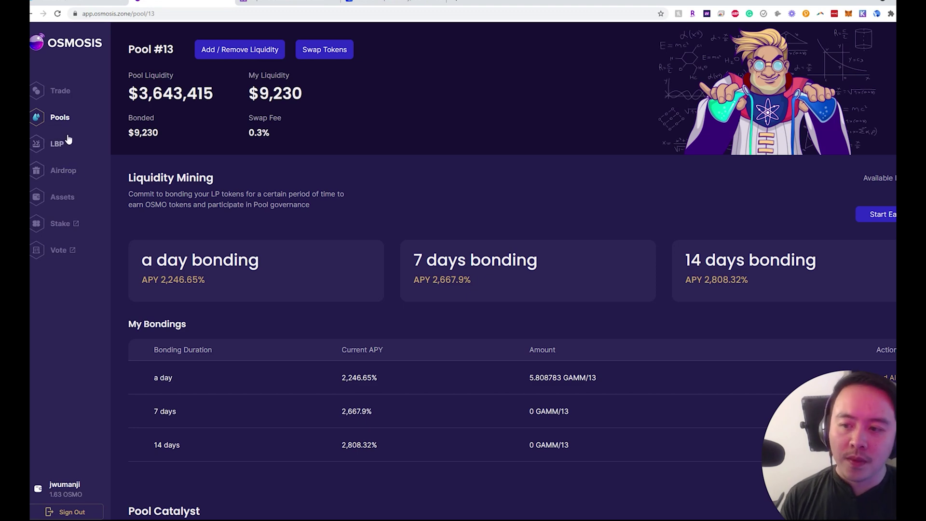
- Inspect the one-day bonding APY and the bonded one-day row in My Bondings
{"action": "scroll", "coordinate": [519, 232], "scroll_direction": "down", "scroll_amount": 3}
{"action": "scroll", "coordinate": [646, 306], "scroll_direction": "up", "scroll_amount": 3}
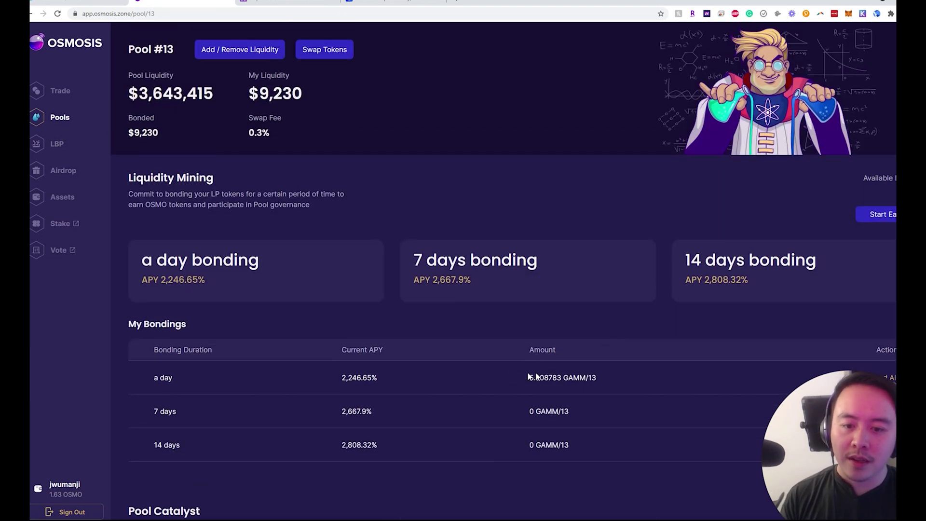
{"action": "scroll", "coordinate": [512, 333], "scroll_direction": "down", "scroll_amount": 3}
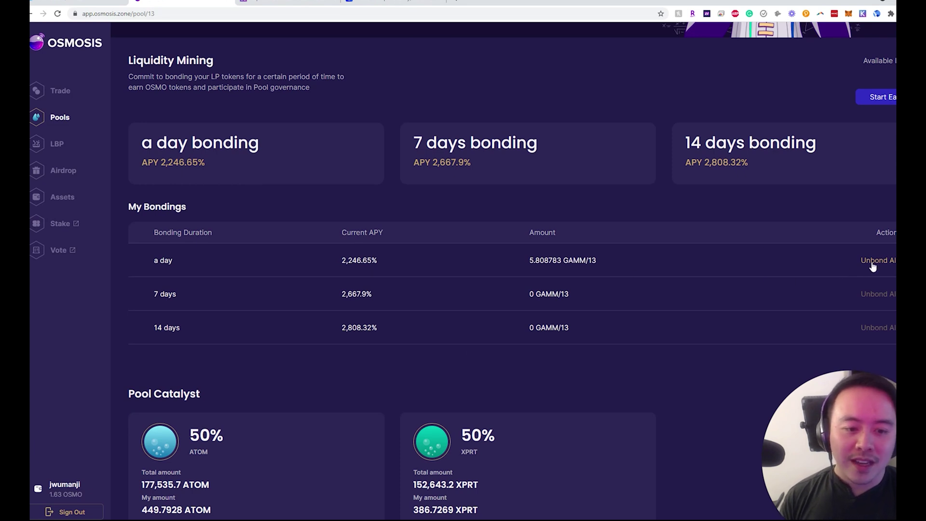
{"action": "left_click_drag", "start_coordinate": [379, 261], "coordinate": [302, 251]}
{"action": "left_click", "coordinate": [302, 251]}
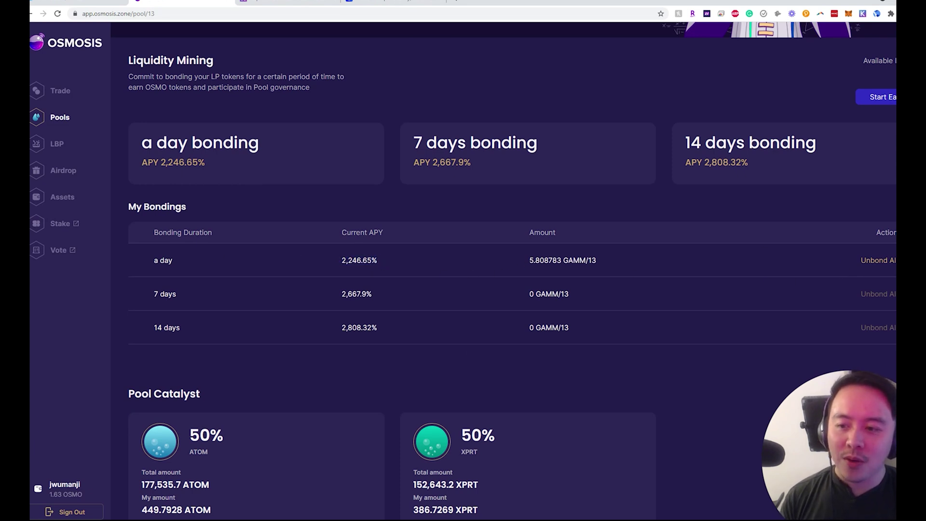
{"action": "left_click_drag", "start_coordinate": [150, 293], "coordinate": [153, 260]}
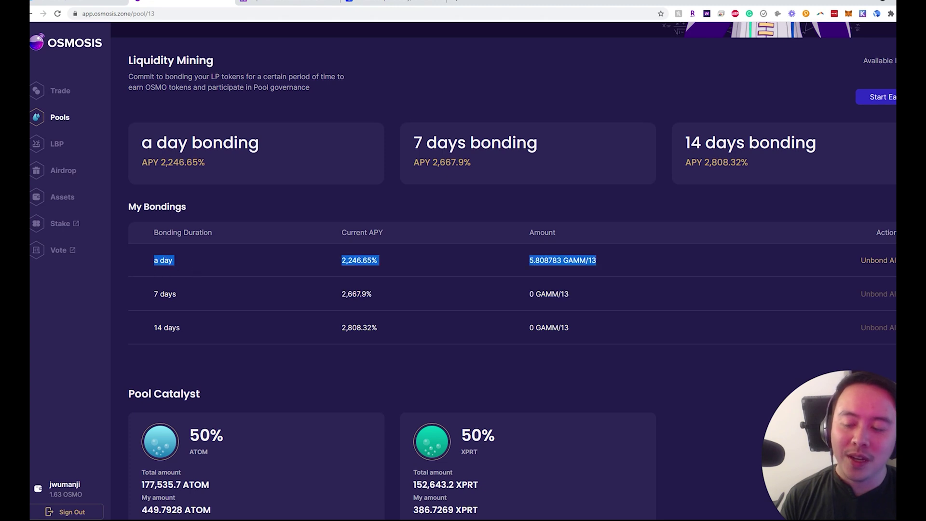
{"action": "left_click", "coordinate": [227, 267]}
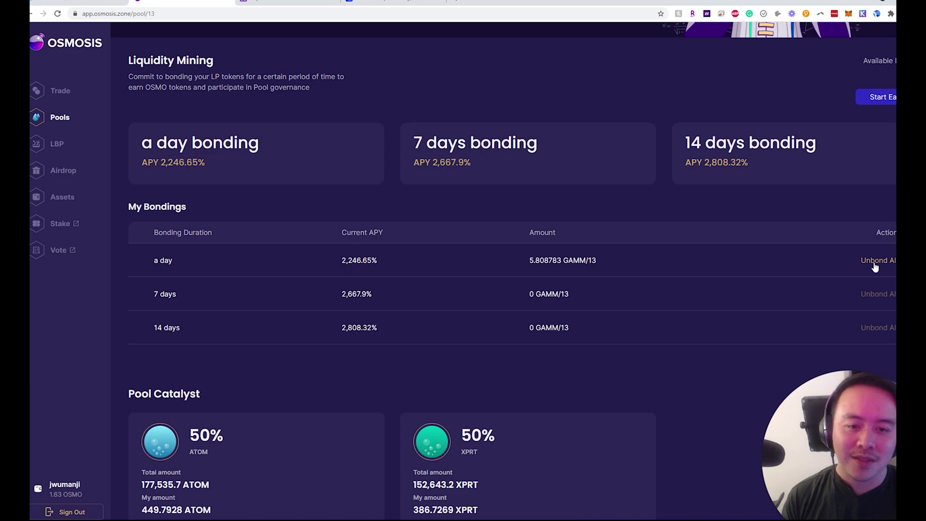
- Return to the Pools overview, where Pool #13 now shows 2,808.32% APY
{"action": "scroll", "coordinate": [772, 263], "scroll_direction": "up", "scroll_amount": 3}
{"action": "scroll", "coordinate": [414, 198], "scroll_direction": "up", "scroll_amount": 1}
{"action": "left_click", "coordinate": [74, 124]}
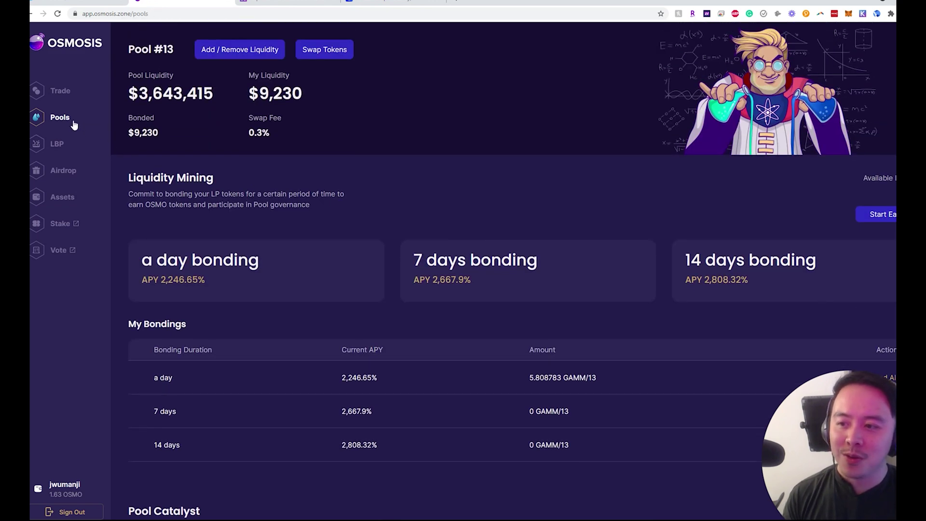
{"action": "scroll", "coordinate": [434, 260], "scroll_direction": "down", "scroll_amount": 7}
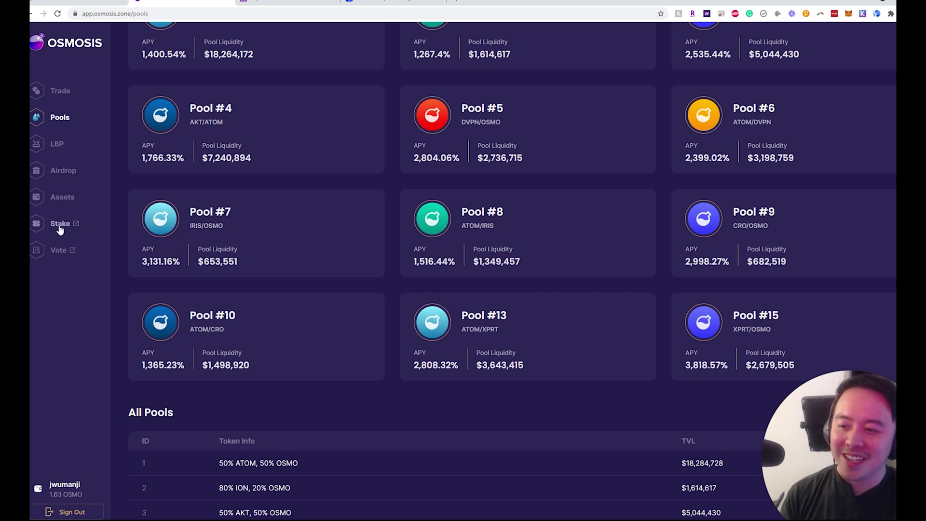
- Unbond all 5.808783 GAMM/13 from Pool #13, setting gas and approving in Keplr
{"action": "left_click", "coordinate": [552, 341]}
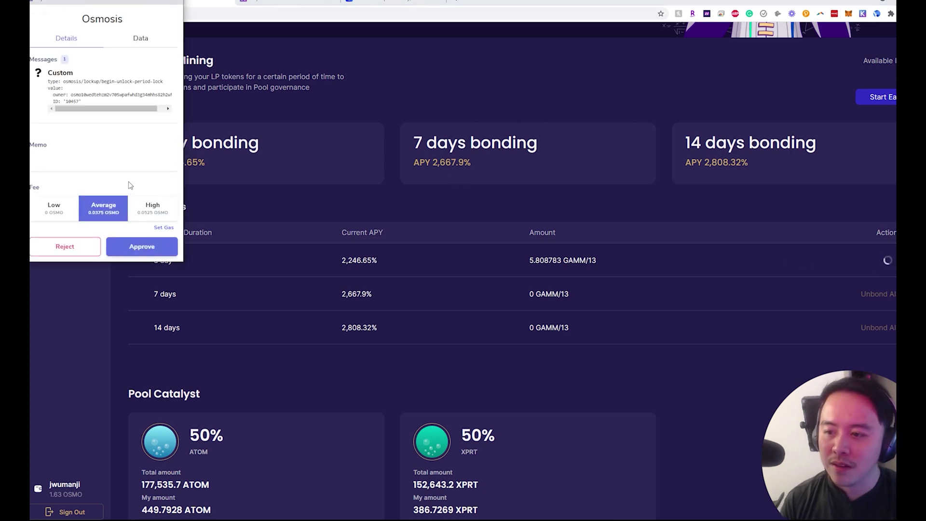
{"action": "left_click", "coordinate": [164, 228]}
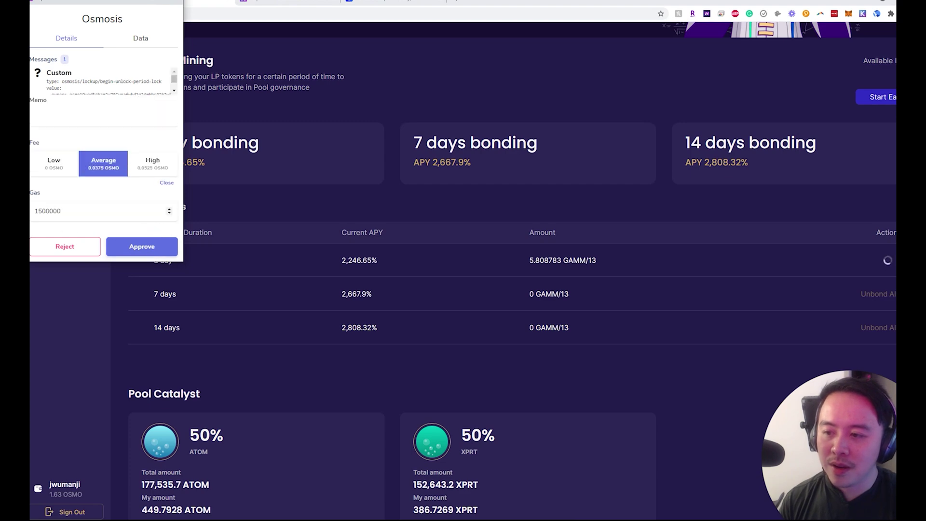
{"action": "left_click", "coordinate": [143, 247]}
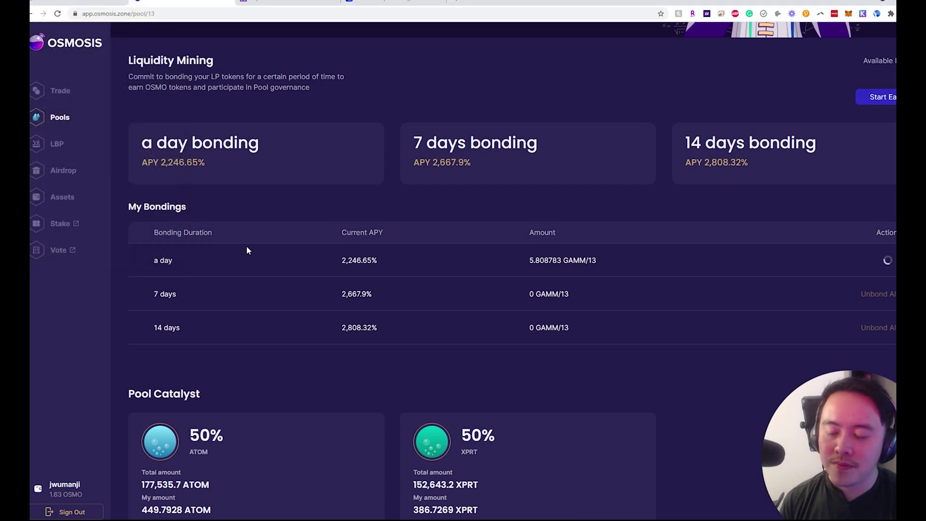
{"action": "scroll", "coordinate": [811, 193], "scroll_direction": "up", "scroll_amount": 3}
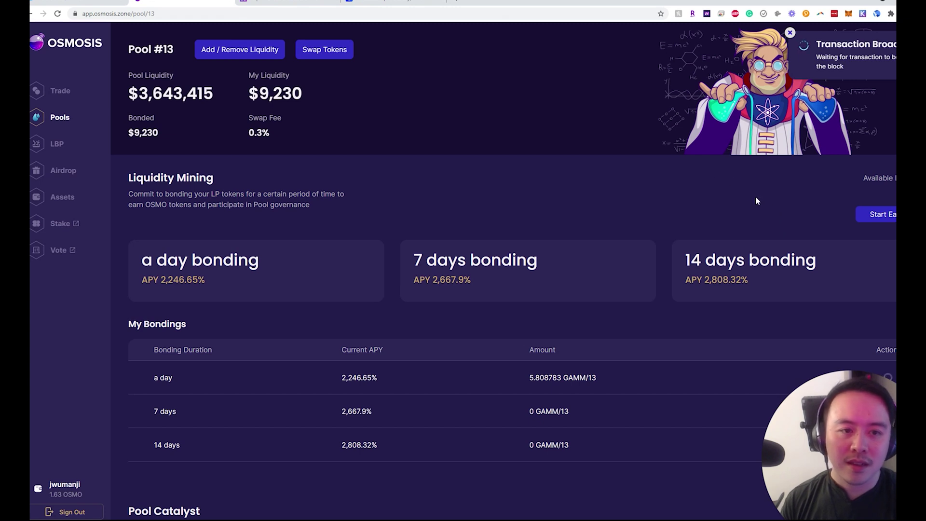
{"action": "scroll", "coordinate": [759, 223], "scroll_direction": "down", "scroll_amount": 1}
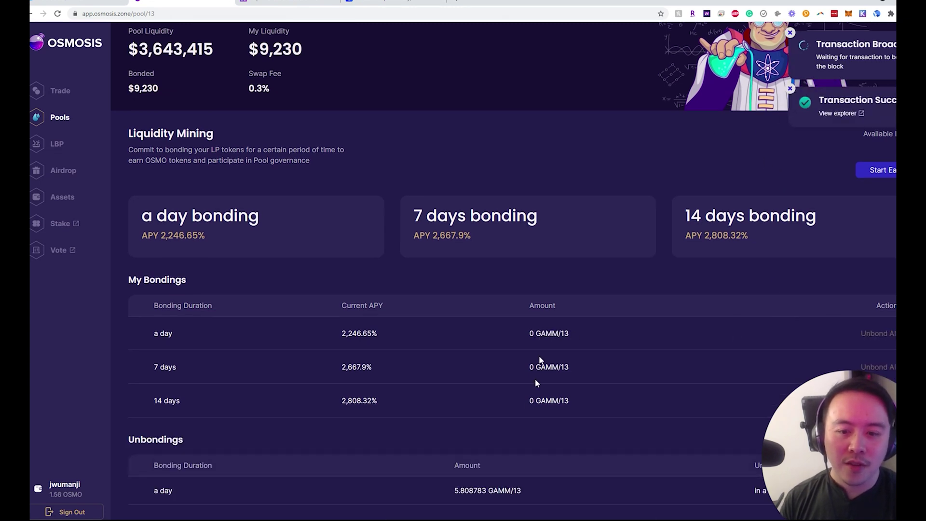
- Check the bonding form with 7 days selected, then close it with nothing to bond
{"action": "left_click", "coordinate": [885, 171]}
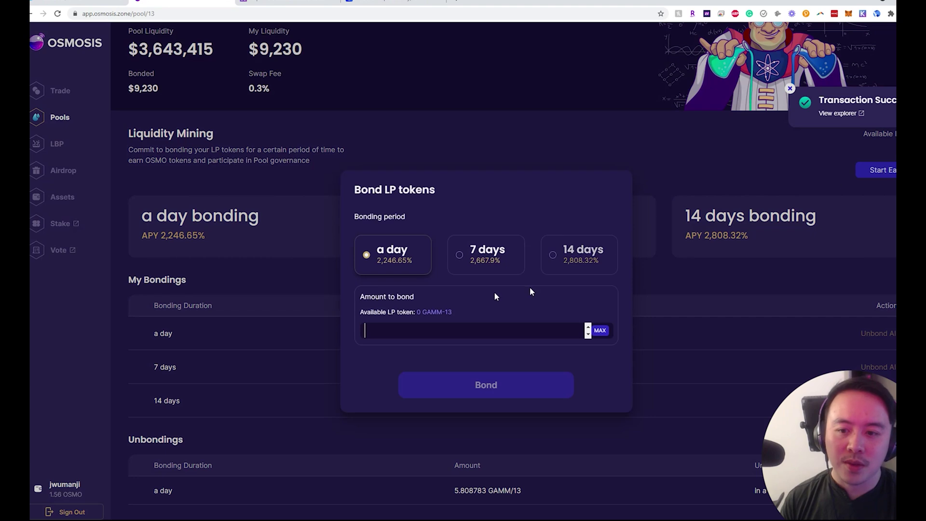
{"action": "left_click", "coordinate": [471, 263]}
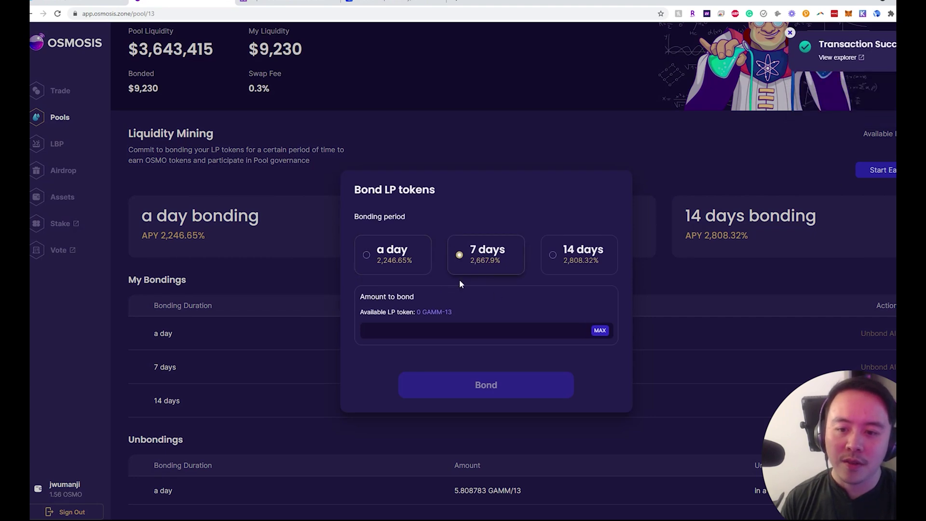
{"action": "left_click", "coordinate": [684, 289]}
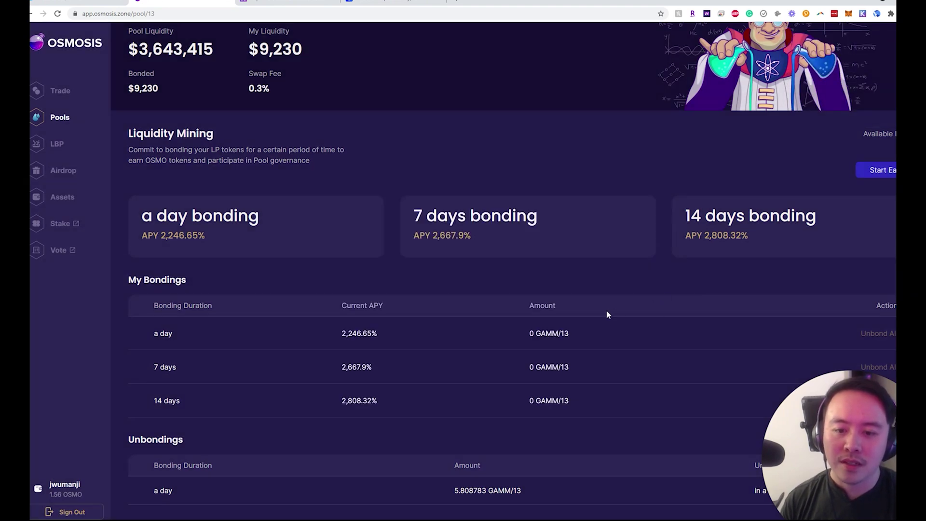
- Inspect the Unbondings row showing 5.808783 GAMM/13 completing in one day
{"action": "scroll", "coordinate": [604, 321], "scroll_direction": "down", "scroll_amount": 3}
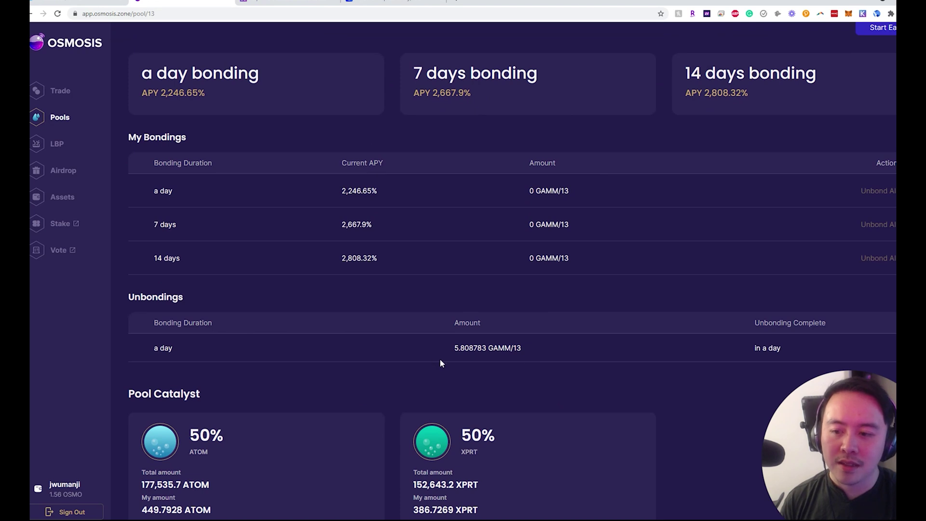
{"action": "mouse_move", "coordinate": [160, 348]}
{"action": "left_mouse_down"}
{"action": "mouse_move", "coordinate": [600, 365]}
{"action": "mouse_move", "coordinate": [786, 352]}
{"action": "mouse_move", "coordinate": [478, 320]}
{"action": "mouse_move", "coordinate": [178, 341]}
{"action": "mouse_move", "coordinate": [154, 351]}
{"action": "left_mouse_up"}
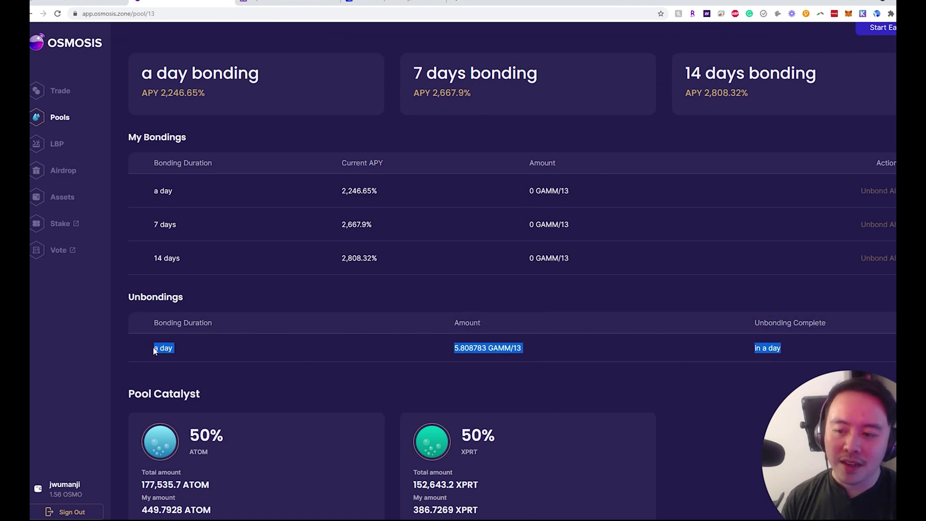
{"action": "left_click", "coordinate": [155, 351]}
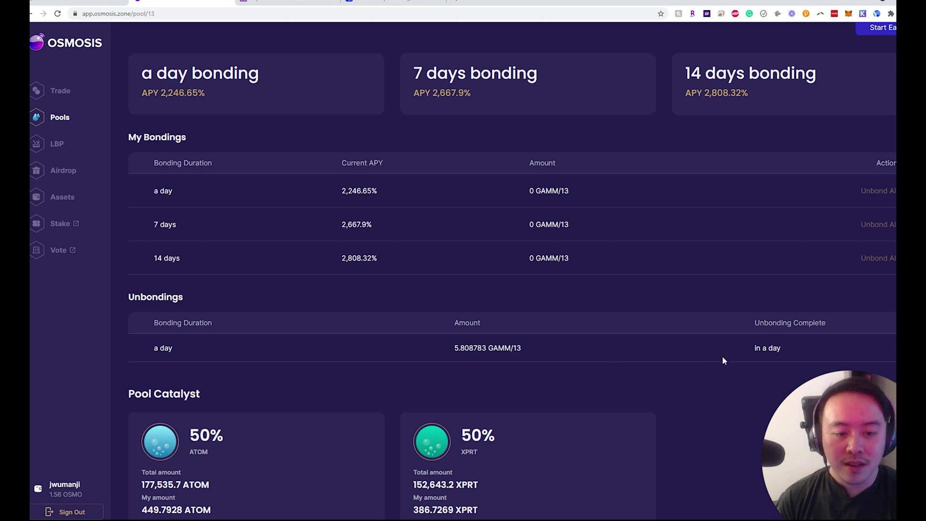
{"action": "left_click_drag", "start_coordinate": [794, 352], "coordinate": [151, 352]}
{"action": "left_click", "coordinate": [150, 348]}
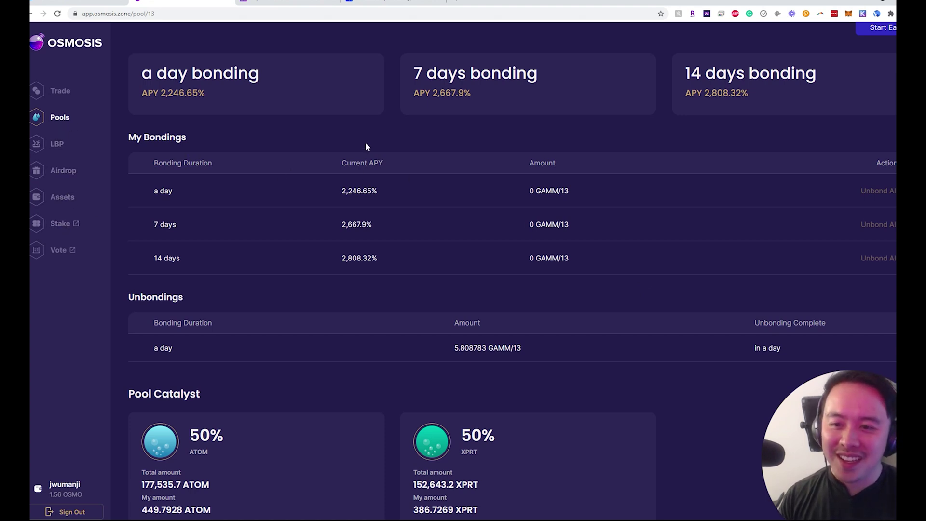
{"action": "scroll", "coordinate": [504, 152], "scroll_direction": "up", "scroll_amount": 3}
- Return to the Pools list, then open the Claim Airdrop page showing 0 OSMO
{"action": "left_click", "coordinate": [68, 121]}
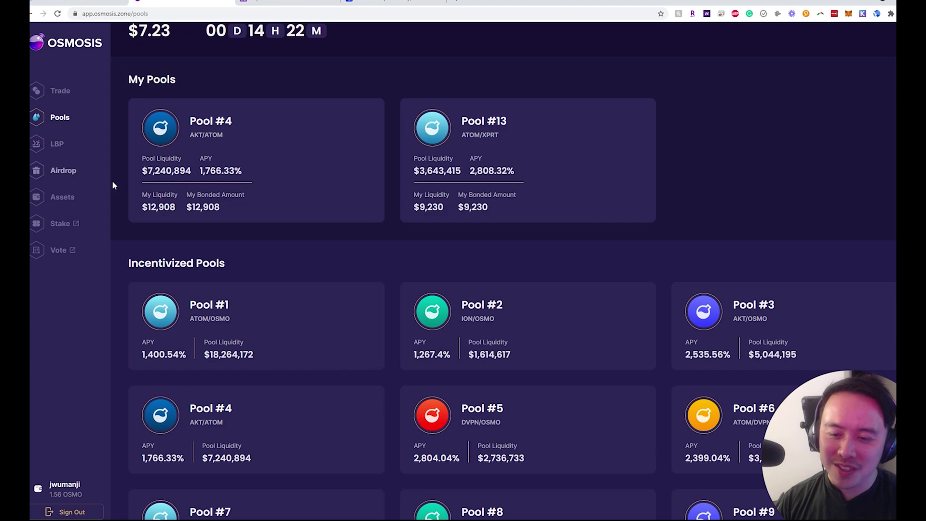
{"action": "scroll", "coordinate": [466, 232], "scroll_direction": "down", "scroll_amount": 5}
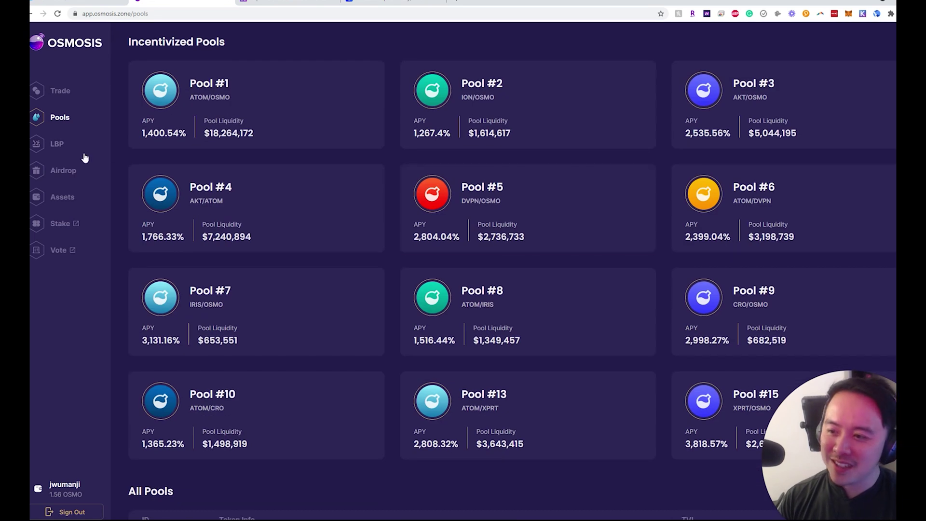
{"action": "left_click", "coordinate": [65, 171]}
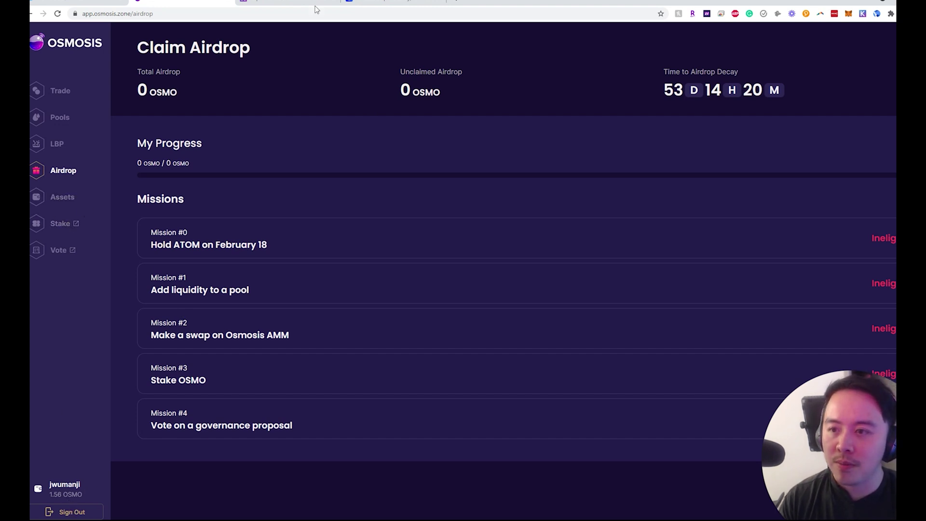
- Check the Keplr dashboard, then go from the Osmosis Airdrop tab to the Assets page
{"action": "left_click", "coordinate": [288, 2]}
{"action": "left_click", "coordinate": [425, 85]}
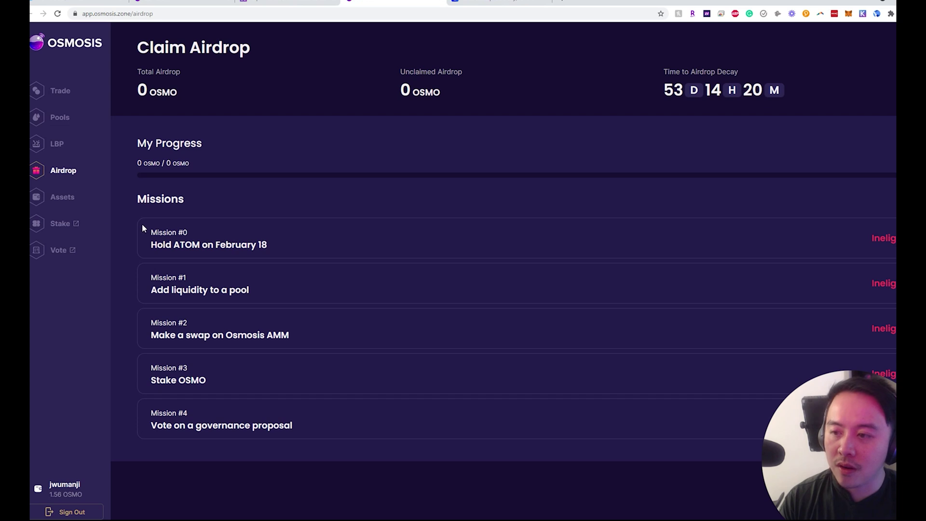
{"action": "left_click", "coordinate": [284, 1]}
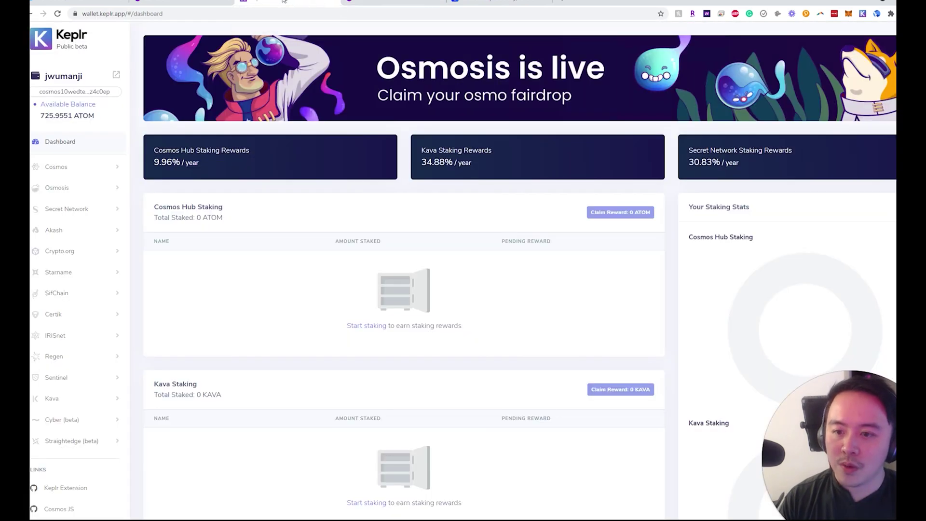
{"action": "left_click", "coordinate": [203, 1]}
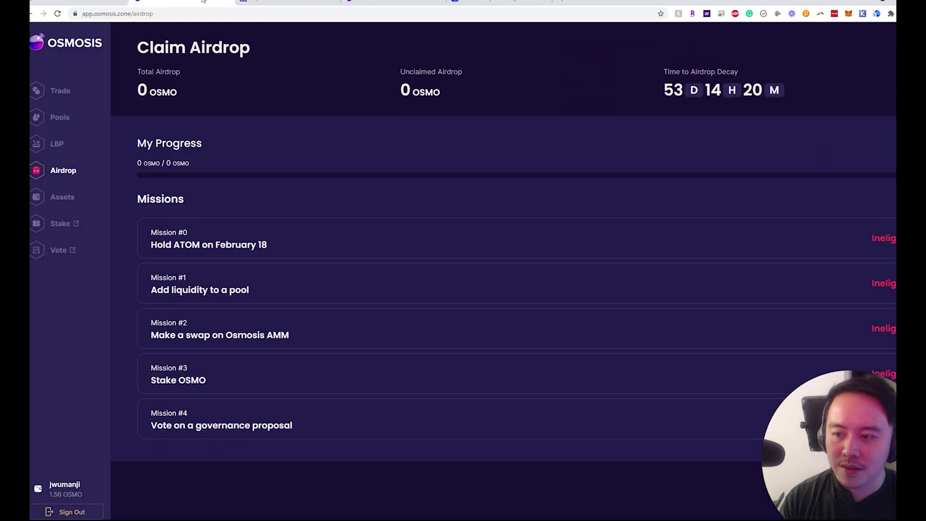
{"action": "left_click", "coordinate": [67, 197]}
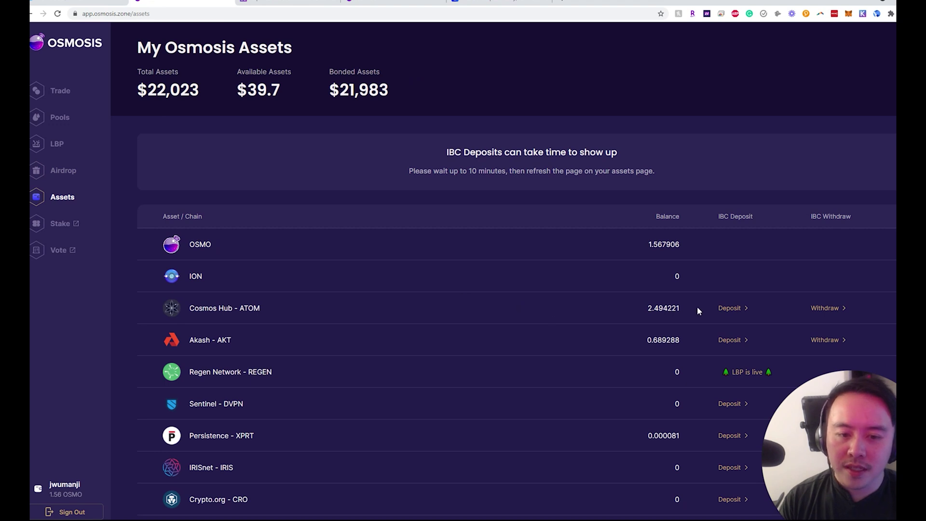
- View Osmosis staking validators and governance proposals in the Keplr wallet
{"action": "left_click", "coordinate": [66, 226]}
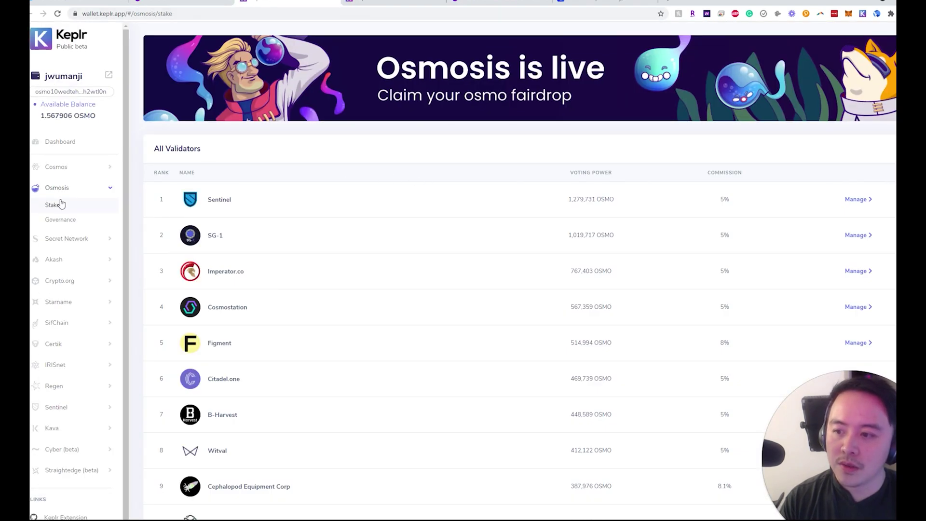
{"action": "left_click", "coordinate": [57, 219]}
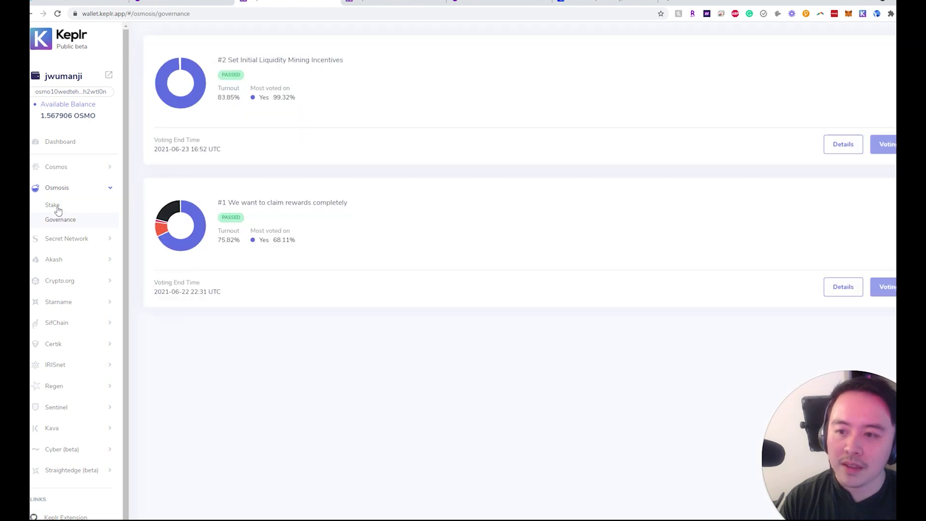
{"action": "left_click", "coordinate": [55, 205]}
- View the Osmosis voting page in Keplr, then bring up the OSMO-to-ATOM Trade page
{"action": "left_click", "coordinate": [183, 3]}
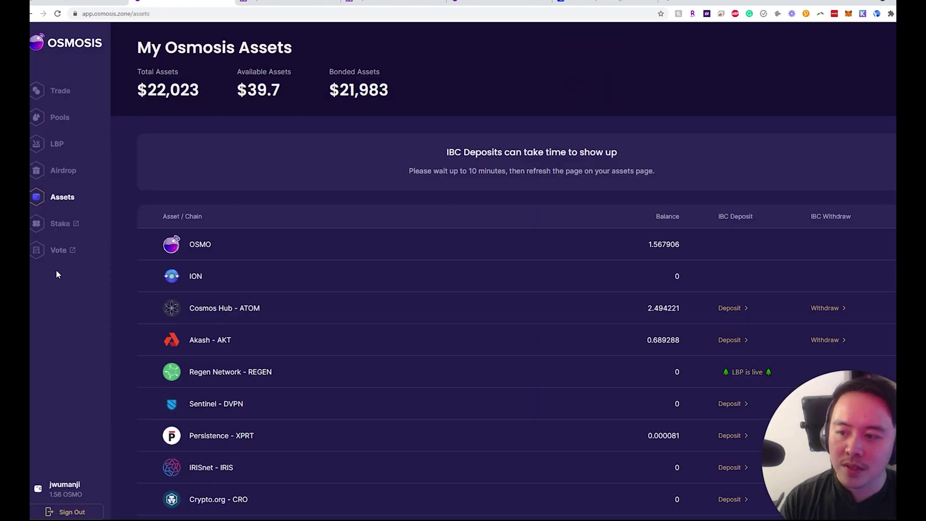
{"action": "left_click", "coordinate": [49, 256]}
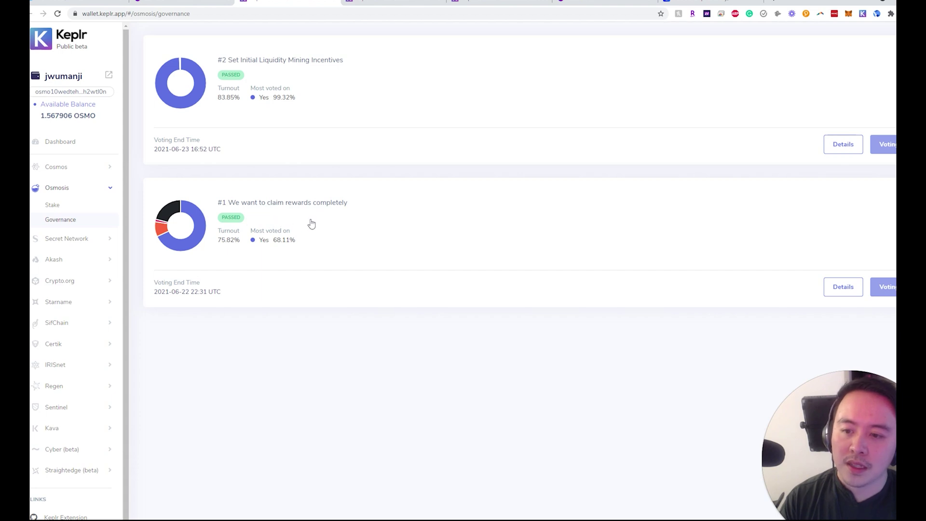
{"action": "left_click", "coordinate": [197, 2]}
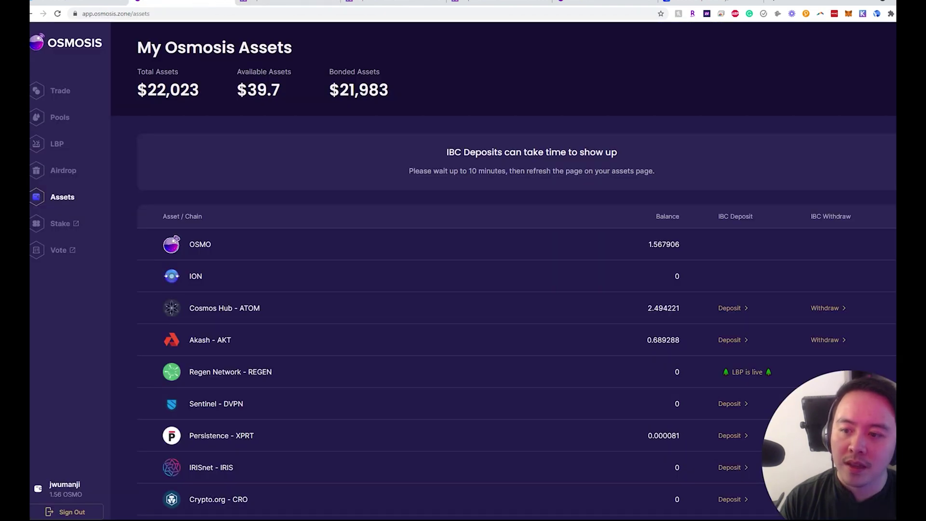
{"action": "left_click", "coordinate": [67, 96]}
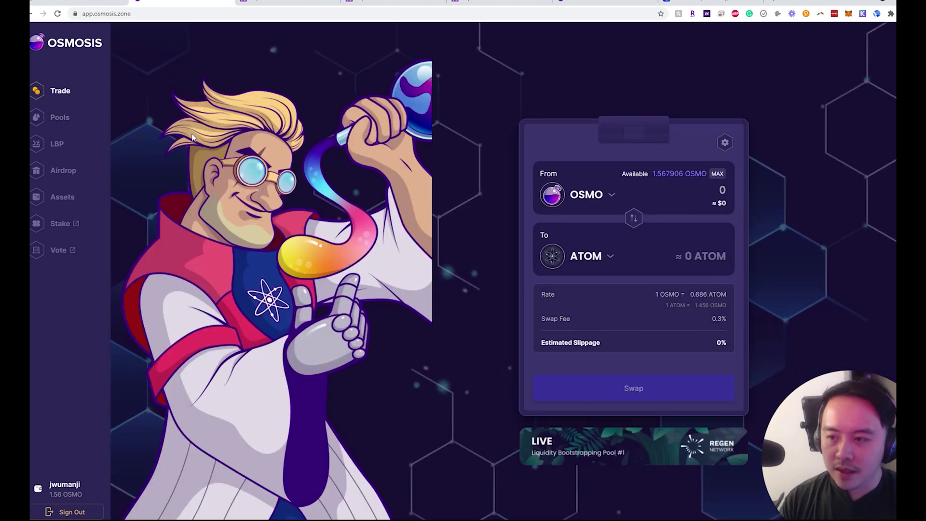
- Show the Pools page and scroll down to the incentivized pools and All Pools table
{"action": "left_click", "coordinate": [81, 125]}
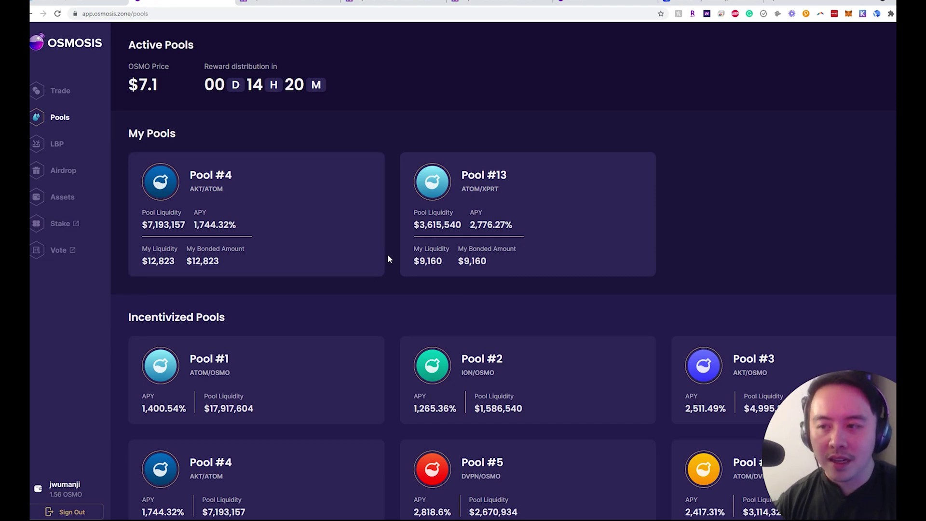
{"action": "scroll", "coordinate": [425, 246], "scroll_direction": "down", "scroll_amount": 10}
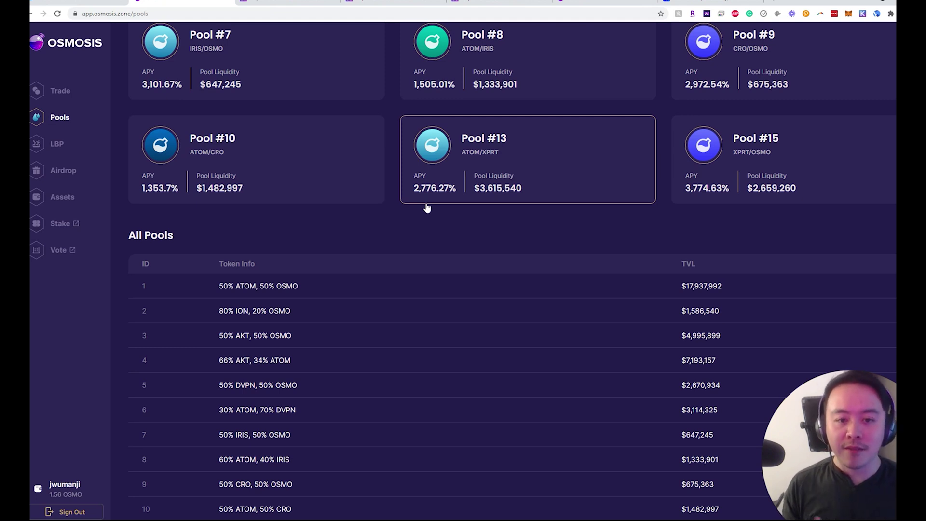
{"action": "left_click_drag", "start_coordinate": [827, 434], "coordinate": [559, 160]}
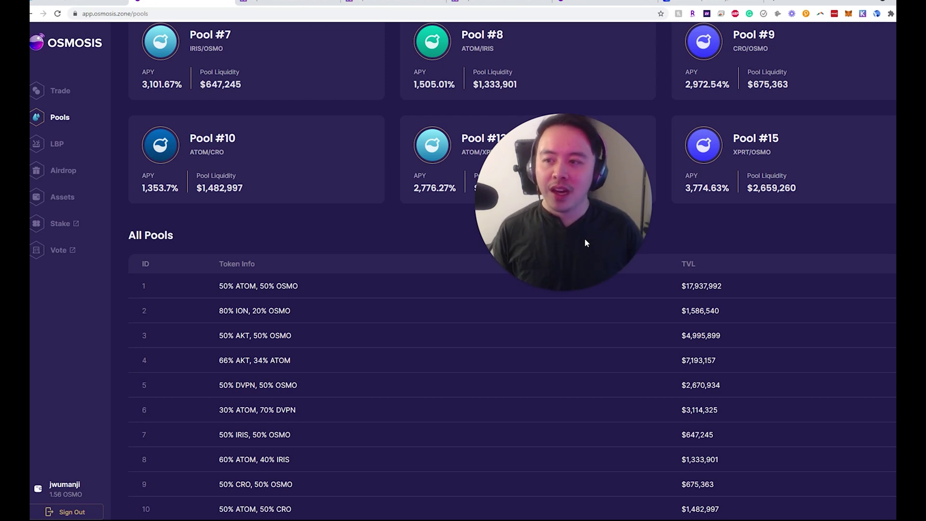
- Search Google for 'gravity dex cosmos' and open the gravitydex.io about page
{"action": "left_click", "coordinate": [116, 14]}
{"action": "type", "text": "gravity de"}
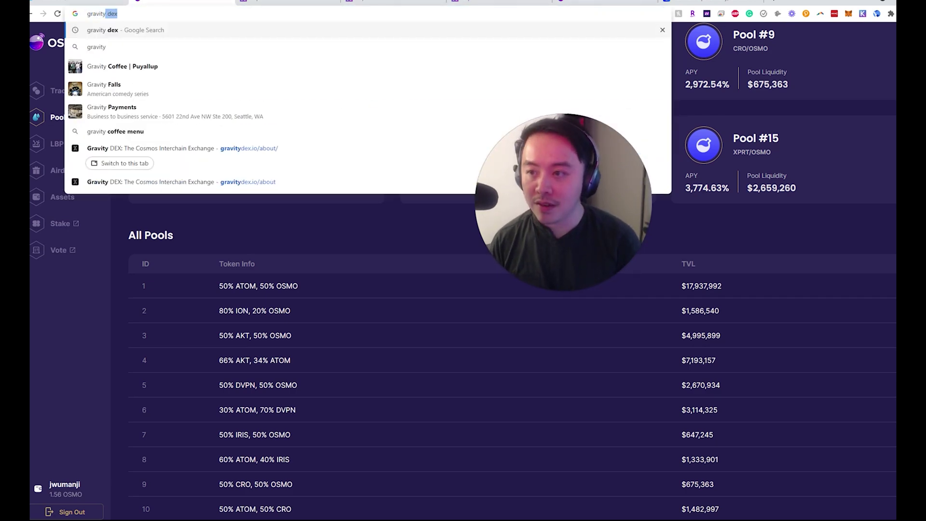
{"action": "type", "text": "x cosmos"}
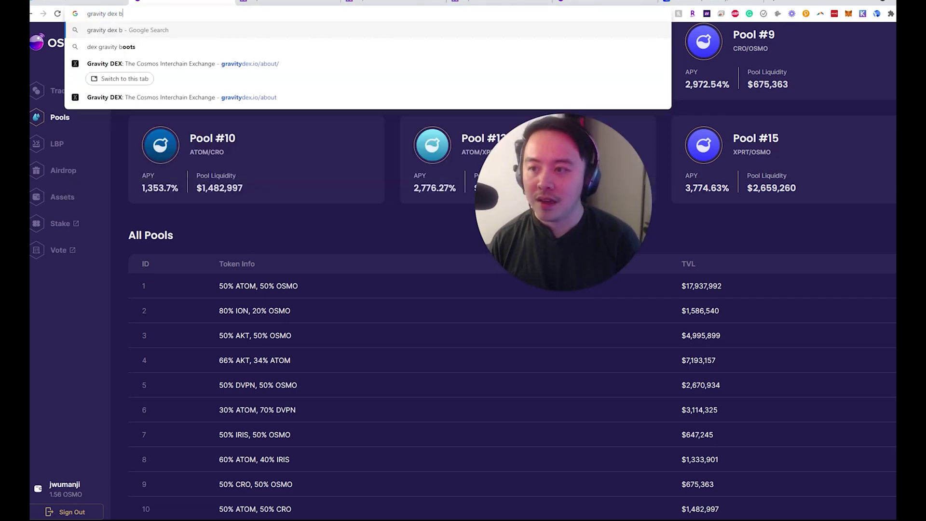
{"action": "key", "text": "Return"}
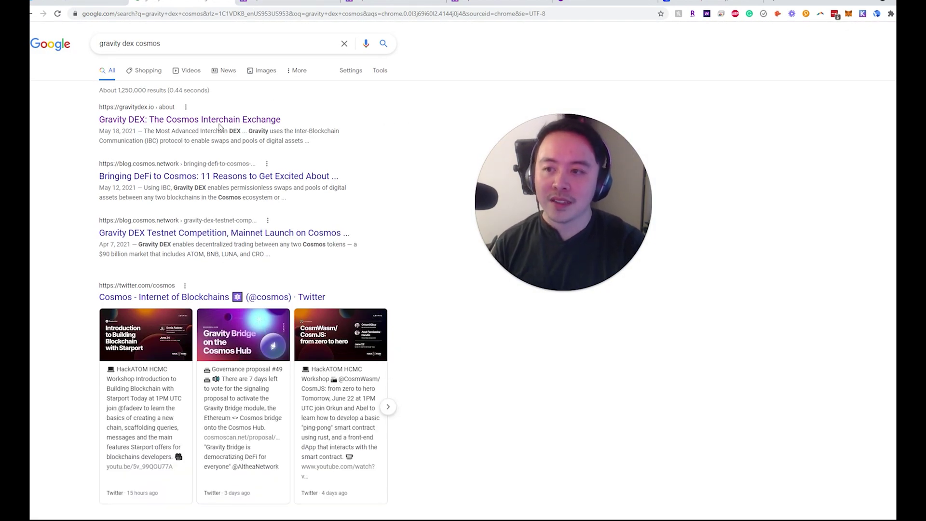
{"action": "left_click", "coordinate": [221, 123]}
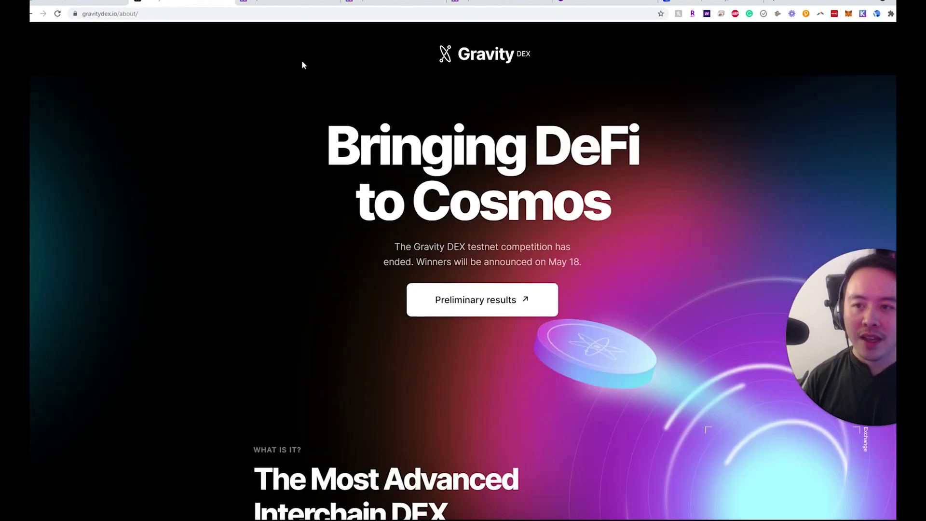
{"action": "left_click", "coordinate": [294, 13]}
- Load umee.cc, scroll through its goals, roadmap and backers, and follow its Twitter link
{"action": "type", "text": "umee.cc"}
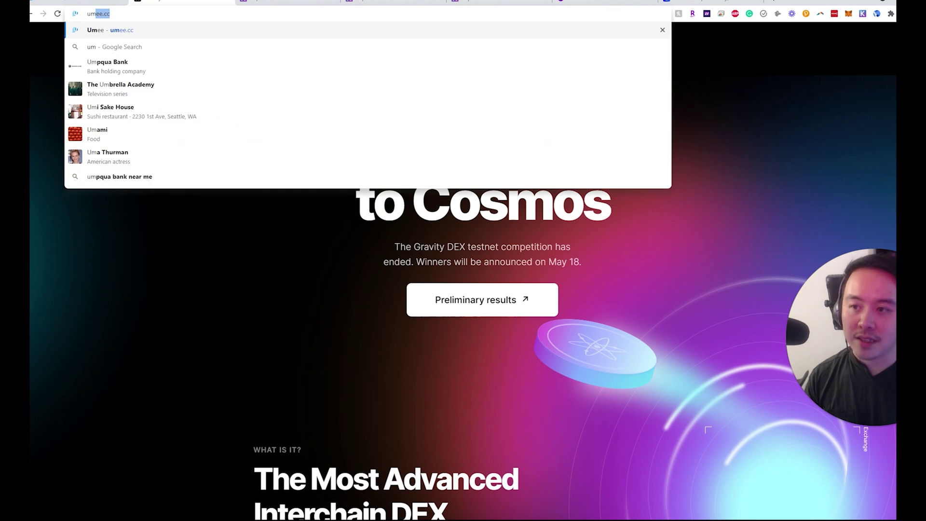
{"action": "key", "text": "Return"}
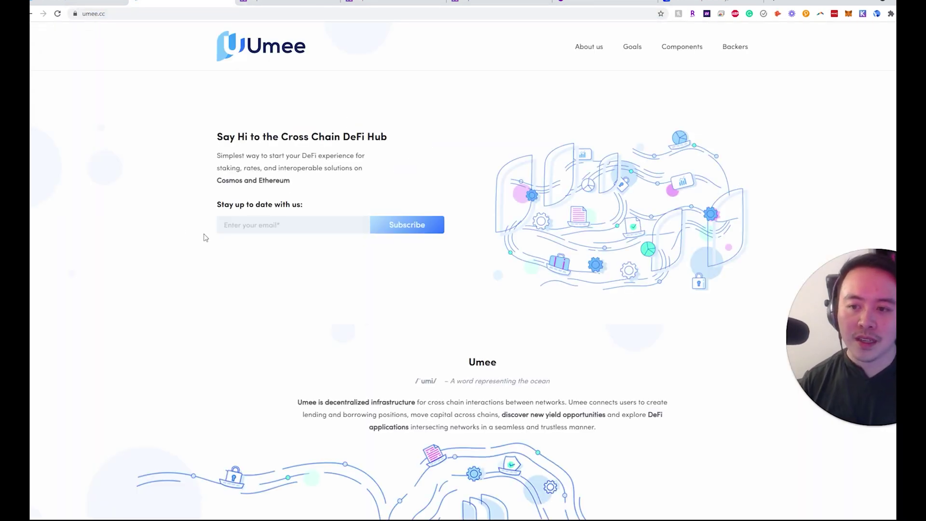
{"action": "scroll", "coordinate": [472, 218], "scroll_direction": "down", "scroll_amount": 5}
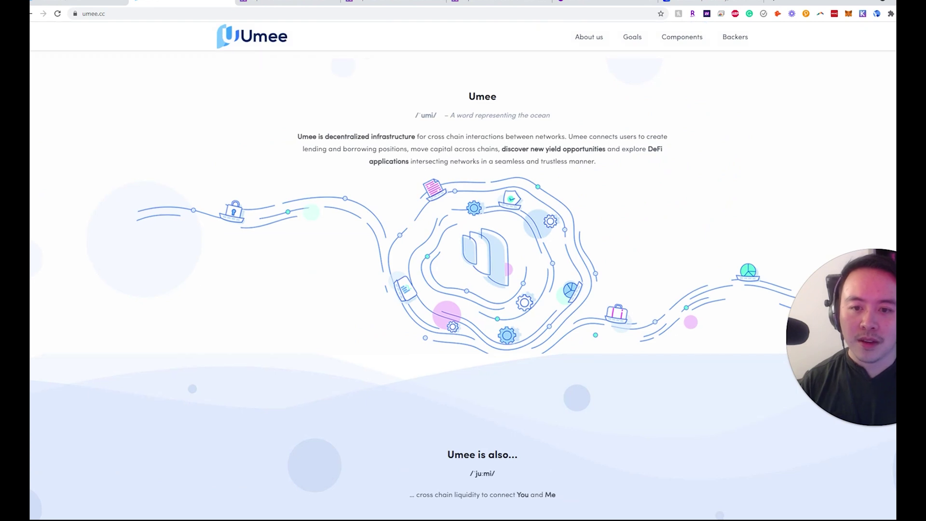
{"action": "scroll", "coordinate": [610, 172], "scroll_direction": "down", "scroll_amount": 8}
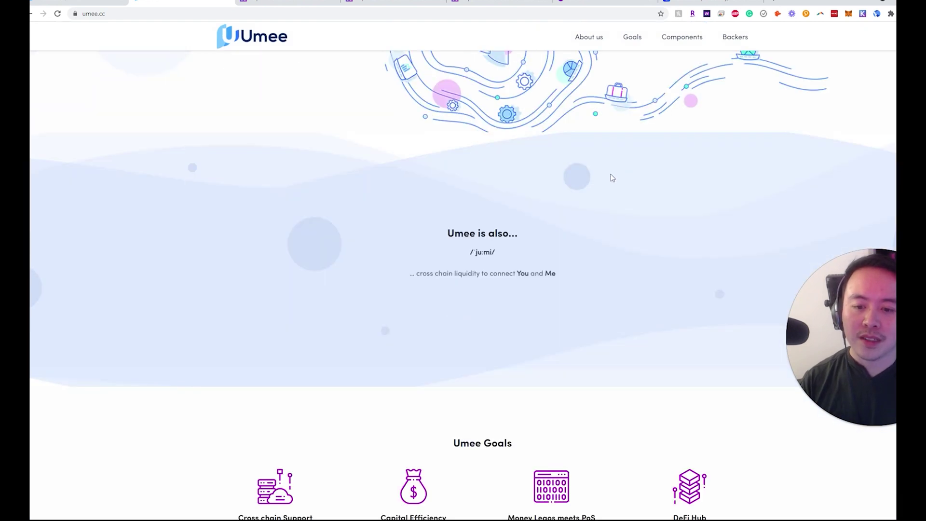
{"action": "scroll", "coordinate": [581, 217], "scroll_direction": "down", "scroll_amount": 3}
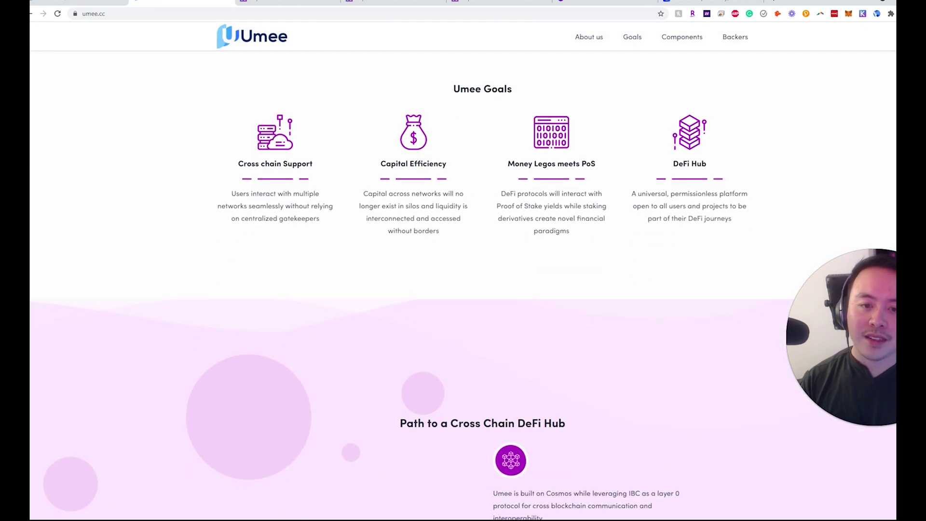
{"action": "scroll", "coordinate": [589, 201], "scroll_direction": "down", "scroll_amount": 5}
{"action": "scroll", "coordinate": [526, 219], "scroll_direction": "down", "scroll_amount": 3}
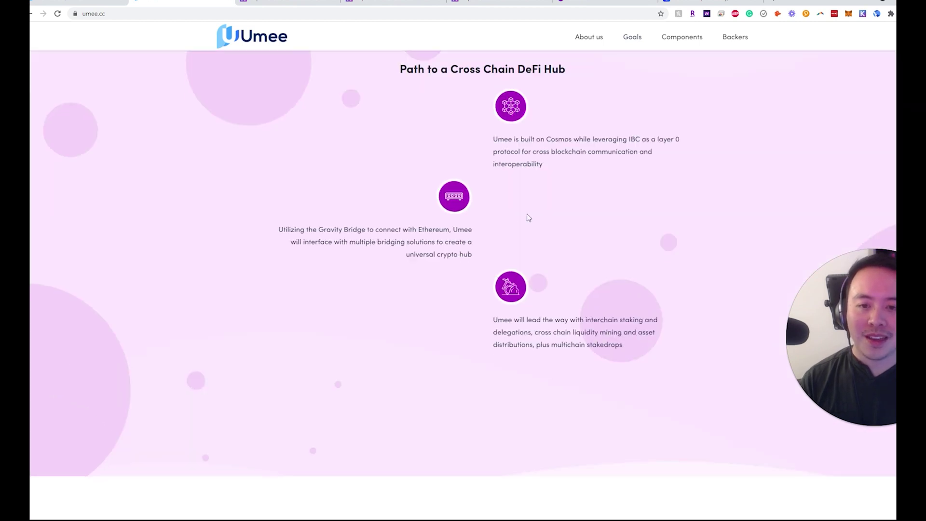
{"action": "scroll", "coordinate": [527, 217], "scroll_direction": "down", "scroll_amount": 8}
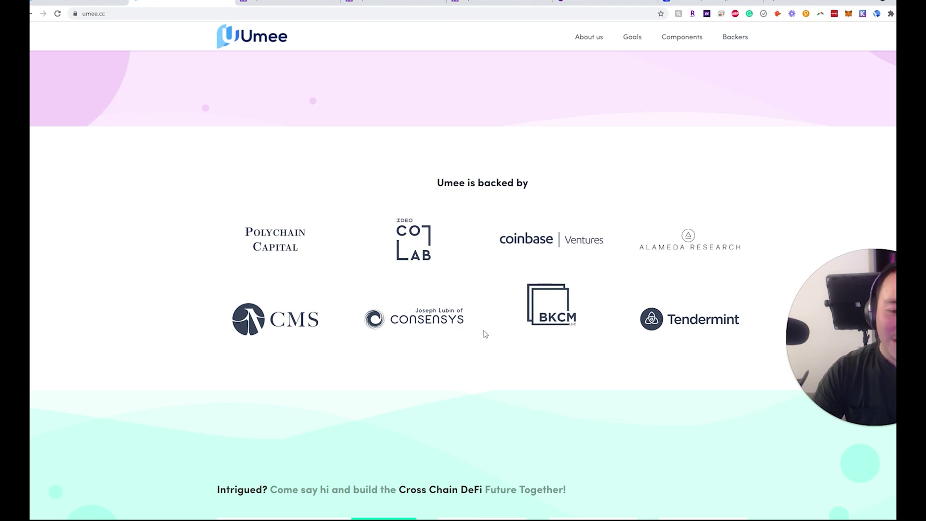
{"action": "scroll", "coordinate": [519, 376], "scroll_direction": "up", "scroll_amount": 20}
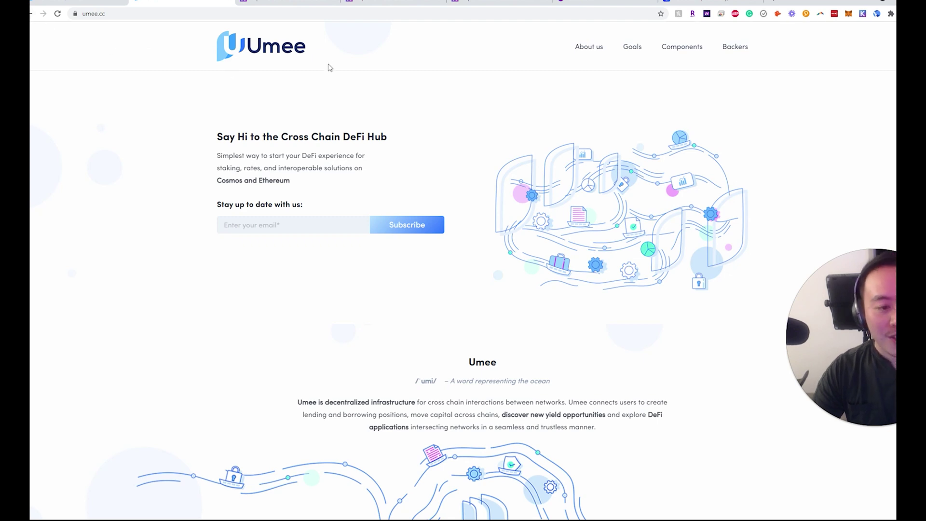
{"action": "scroll", "coordinate": [794, 96], "scroll_direction": "down", "scroll_amount": 20}
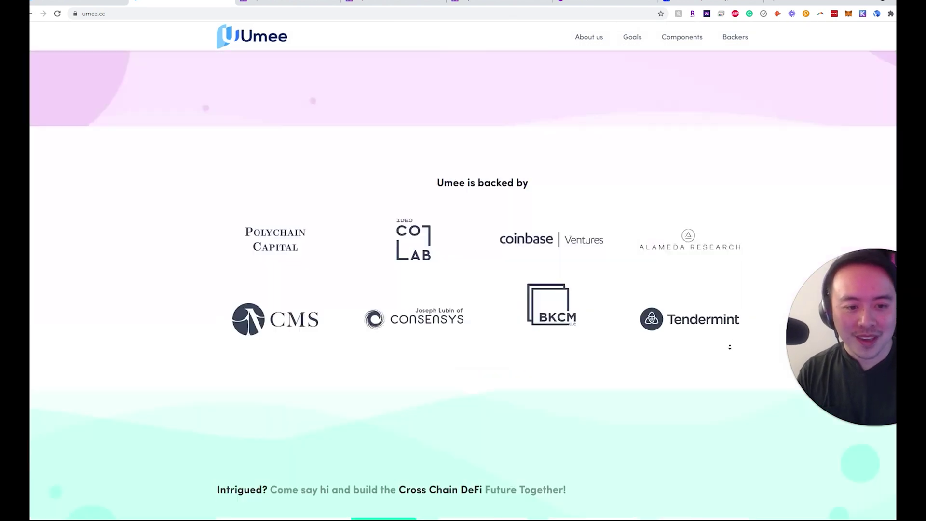
{"action": "left_click", "coordinate": [577, 473]}
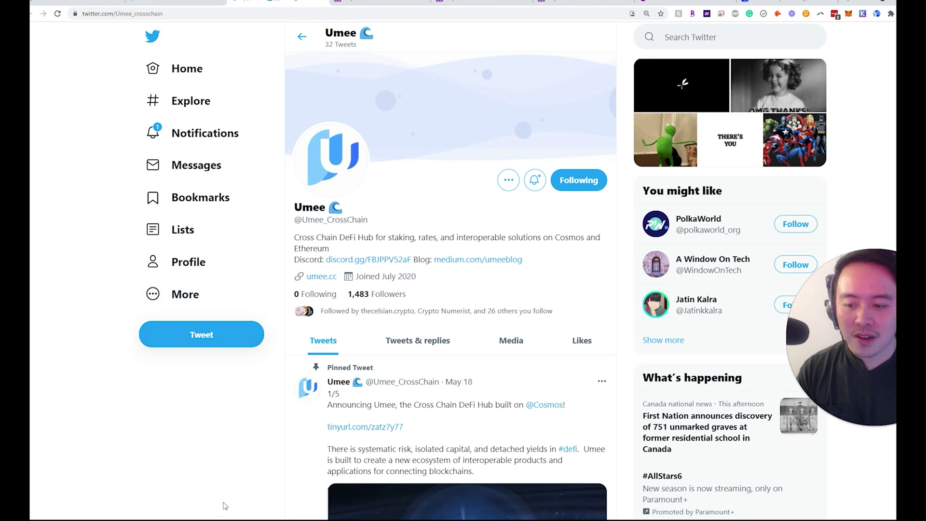
- Check the signed-in accounts list, then go to the user's own Twitter profile
{"action": "left_click", "coordinate": [173, 514]}
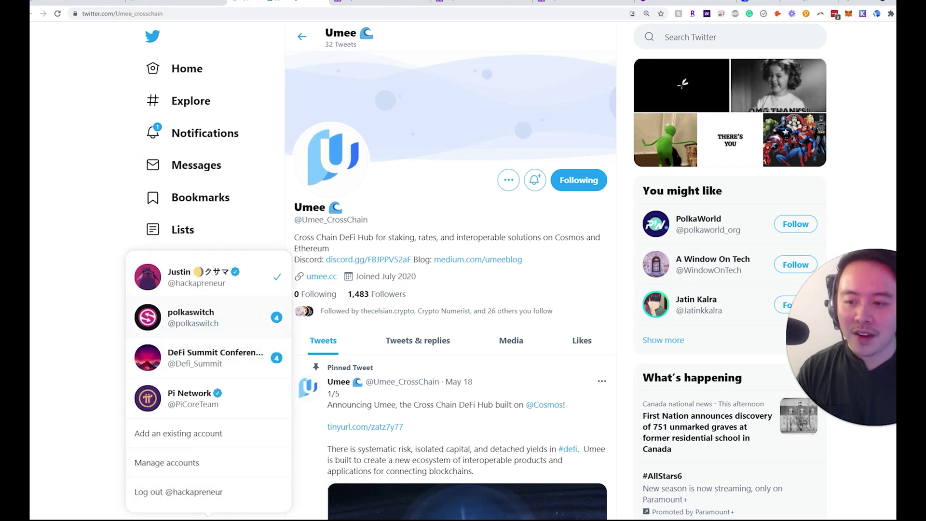
{"action": "left_click", "coordinate": [107, 247]}
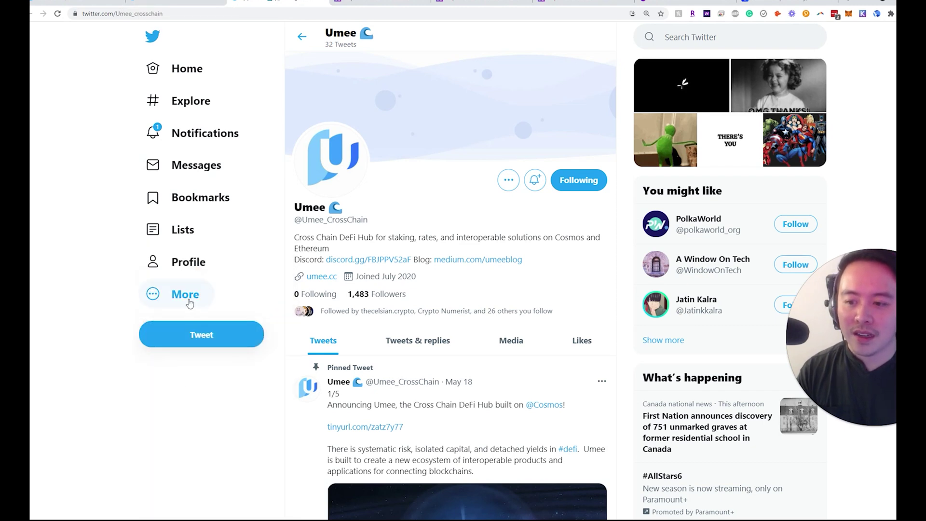
{"action": "left_click", "coordinate": [188, 265]}
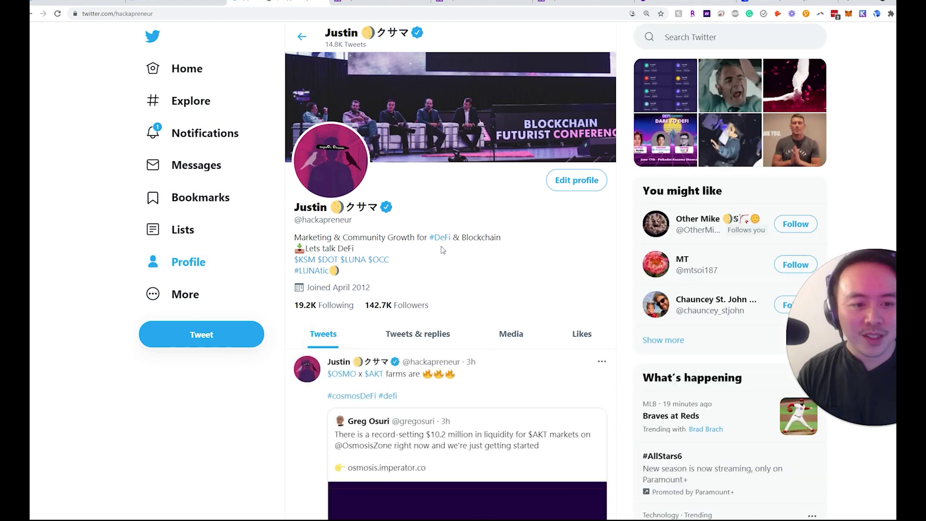